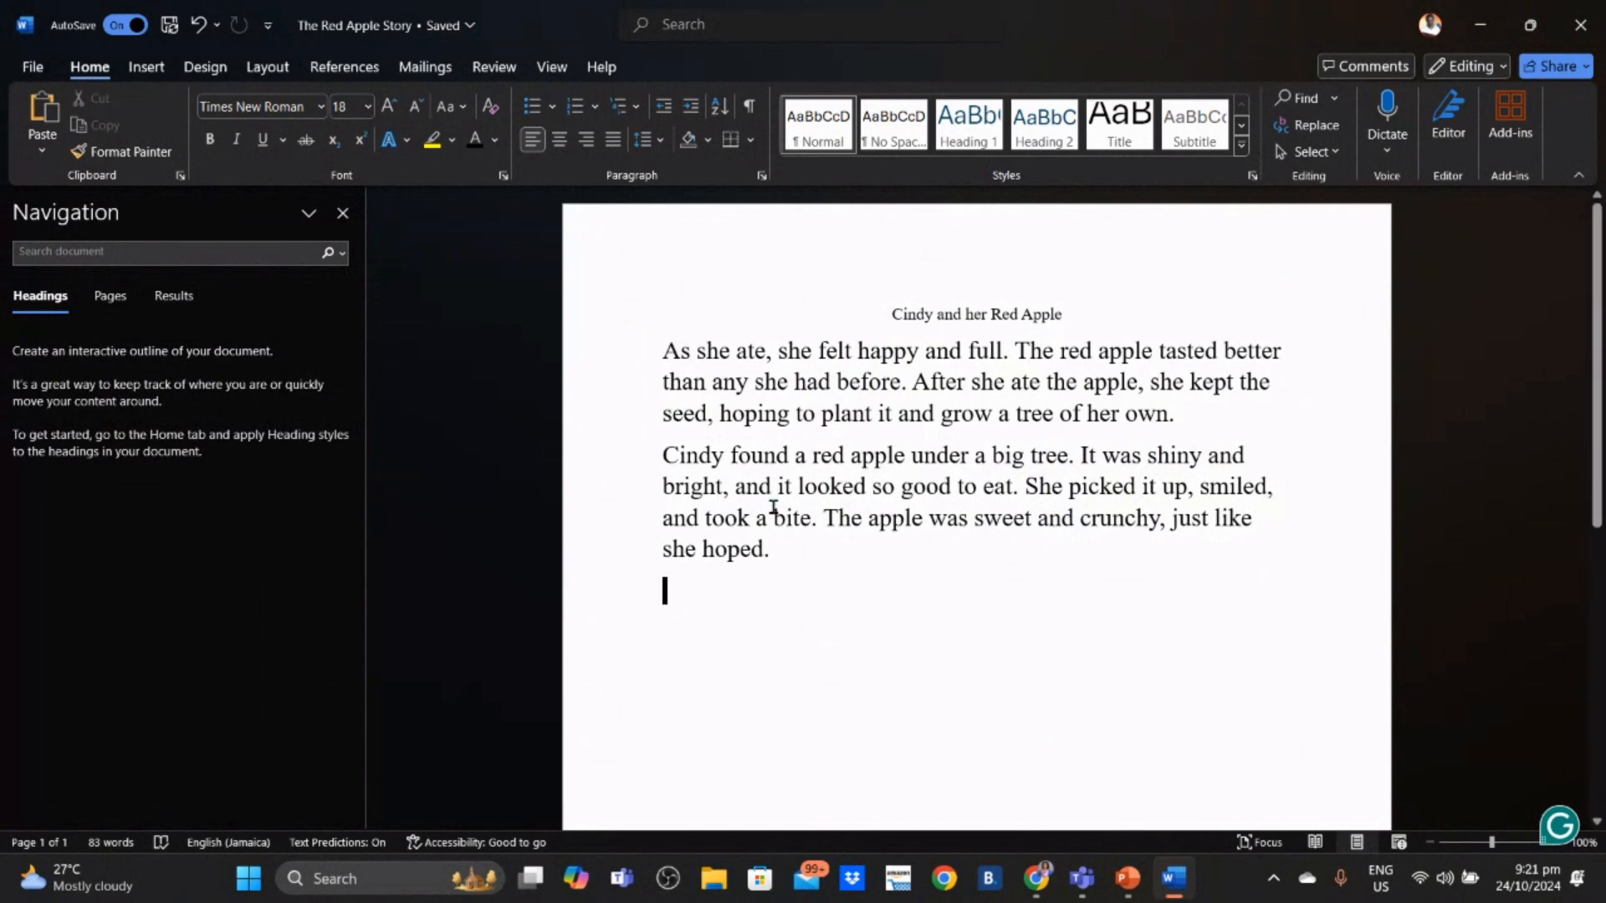
- Copy the 'Cindy found a red apple' paragraph
click(661, 460)
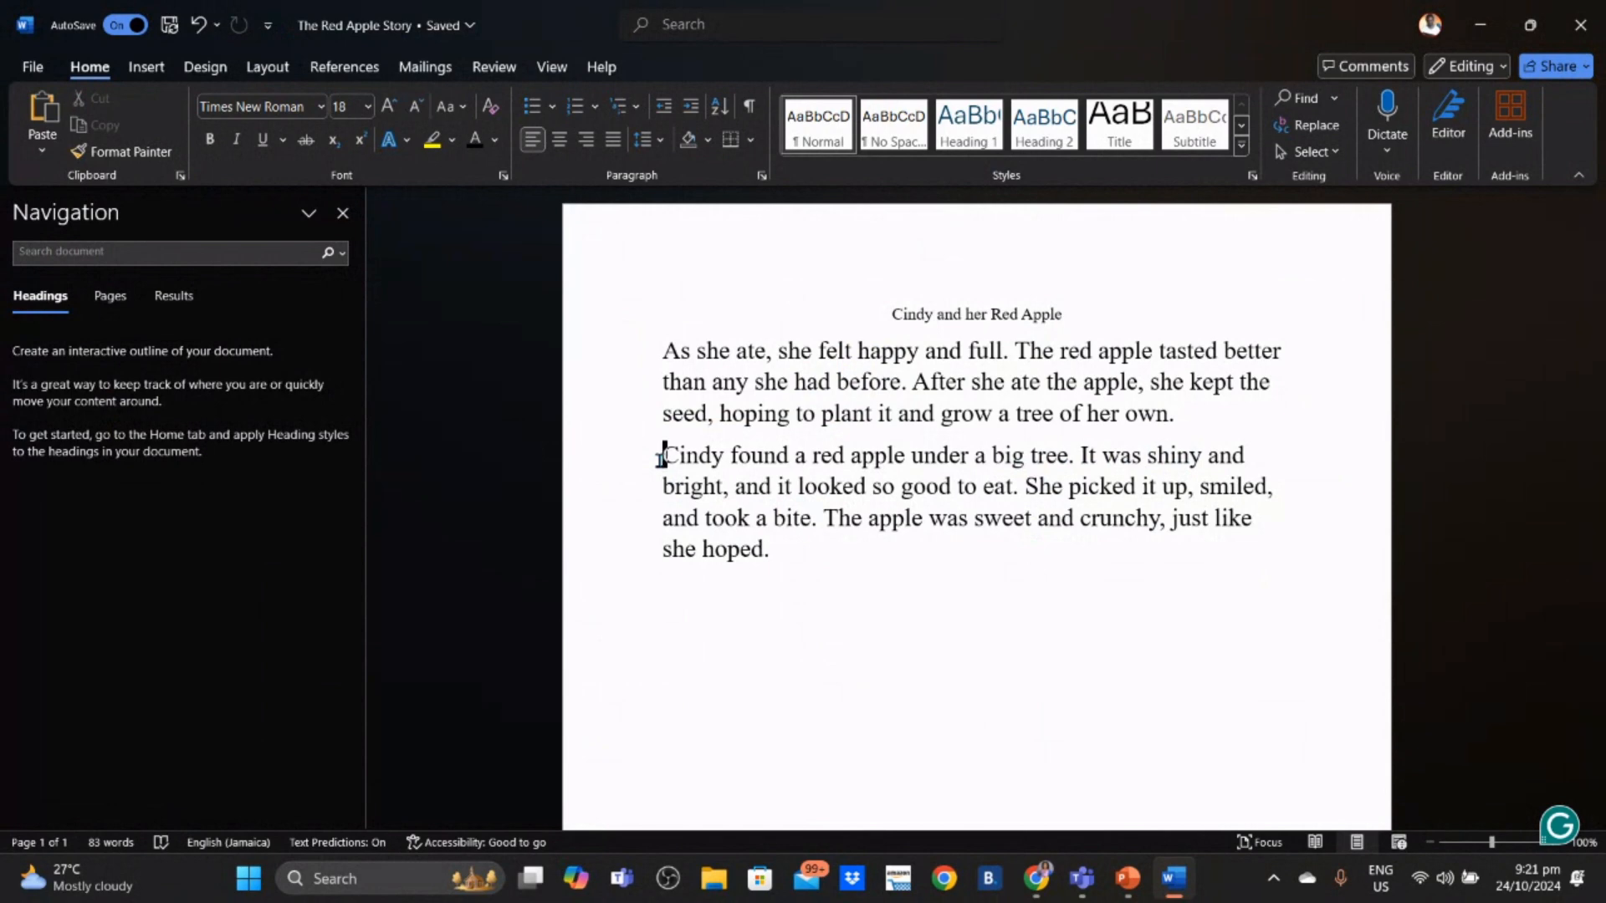
drag(661, 459, 796, 562)
key(ctrl+c)
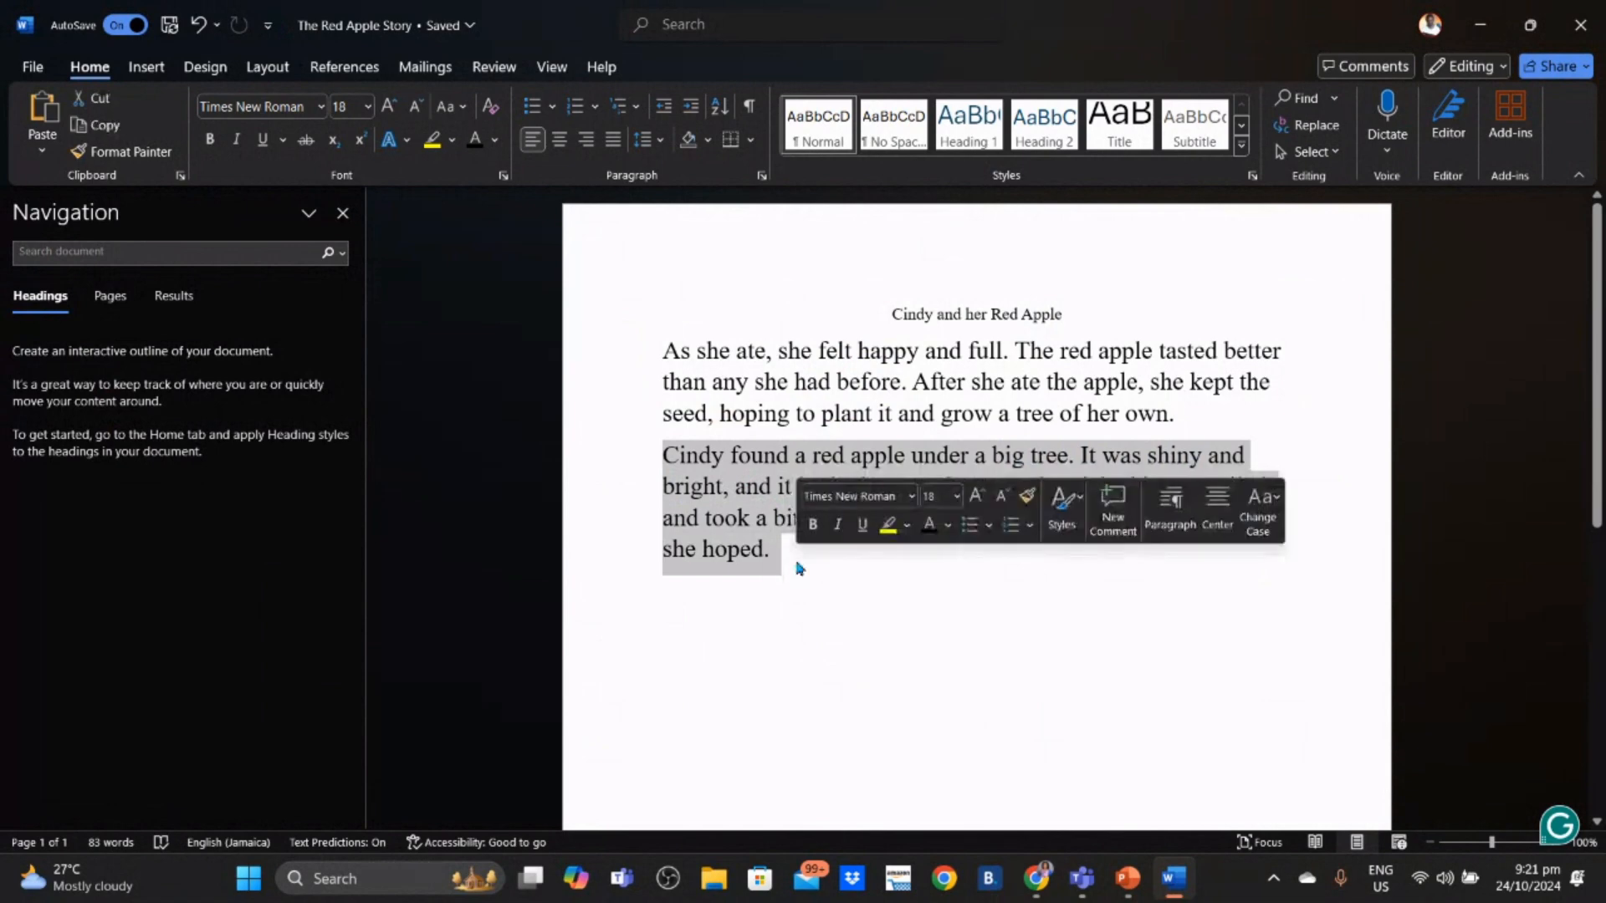
right_click(796, 562)
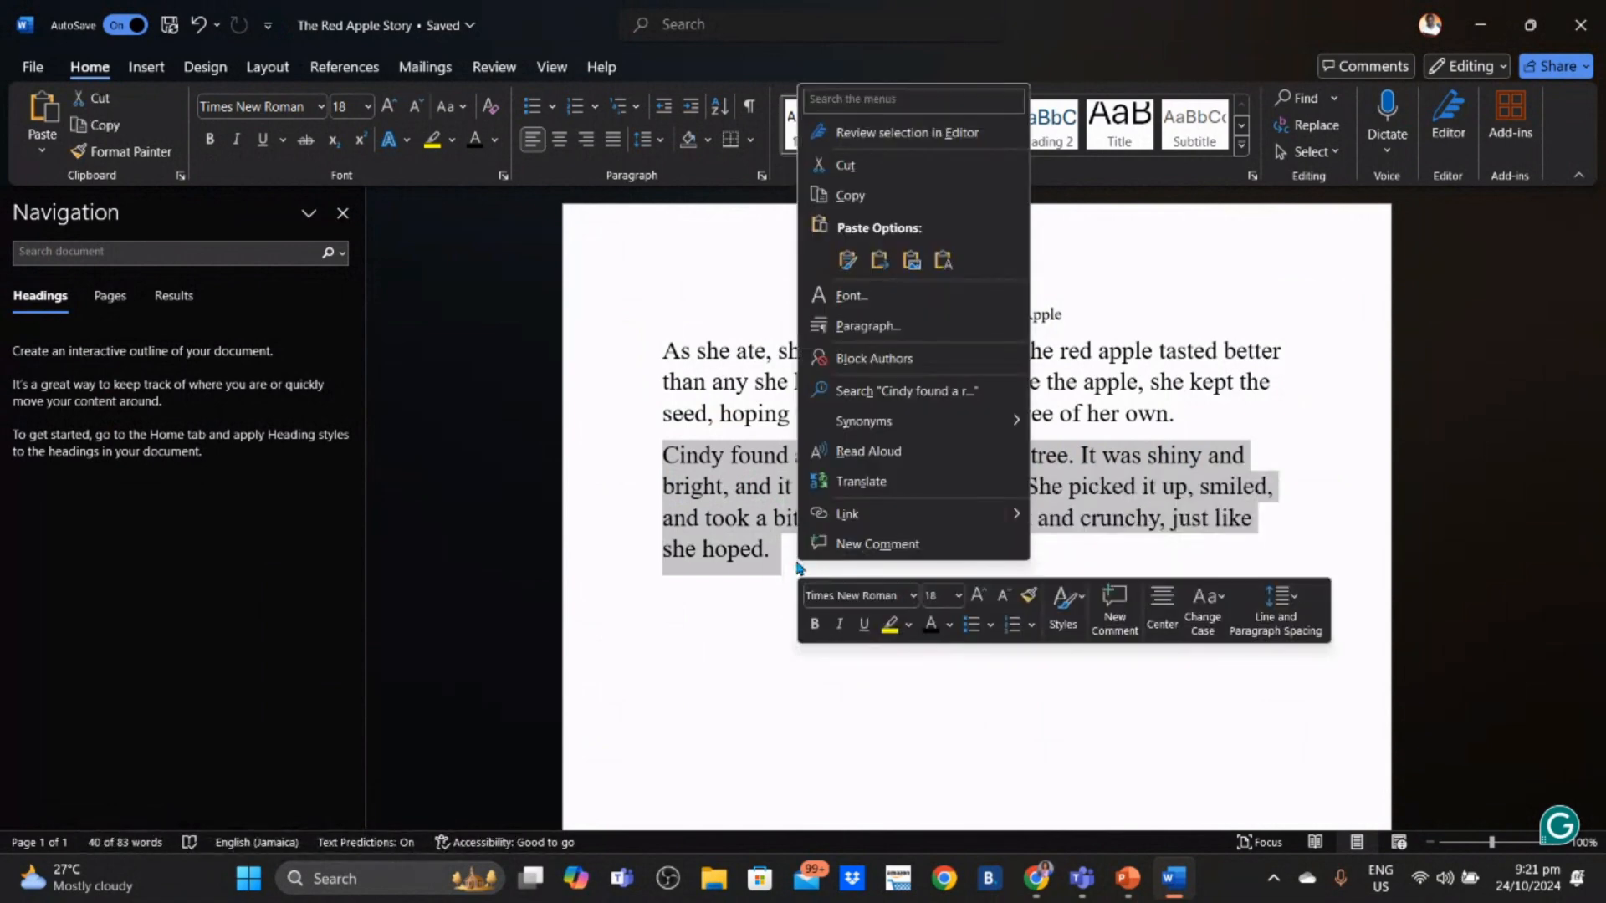
click(862, 196)
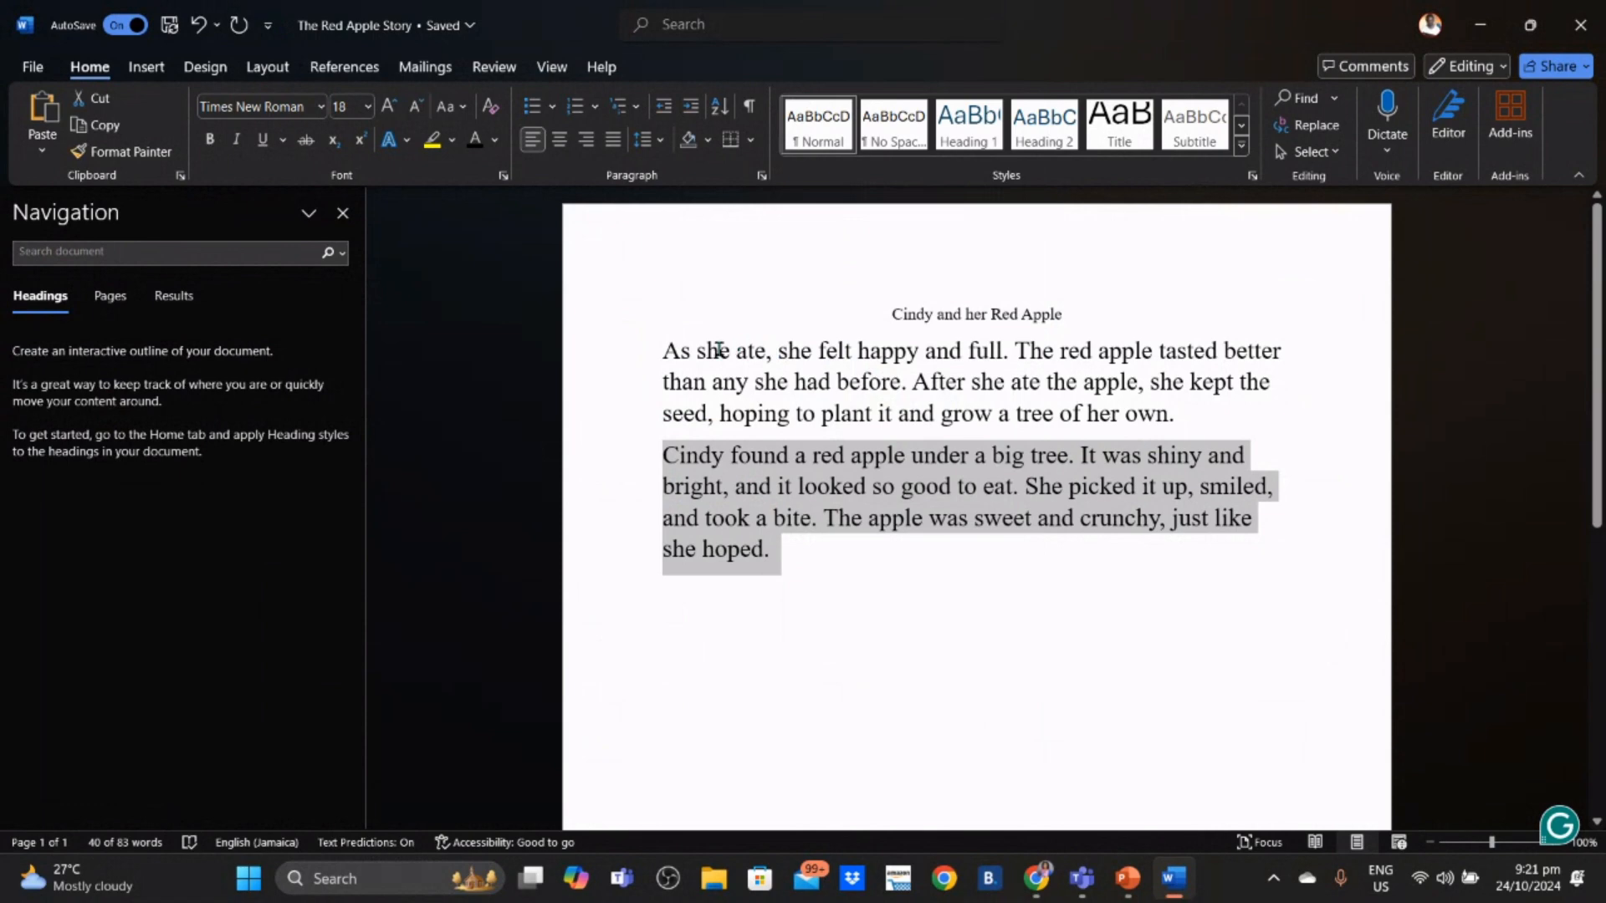
- Paste the copy as a new paragraph above 'As she ate', removing the leftover empty line
click(663, 350)
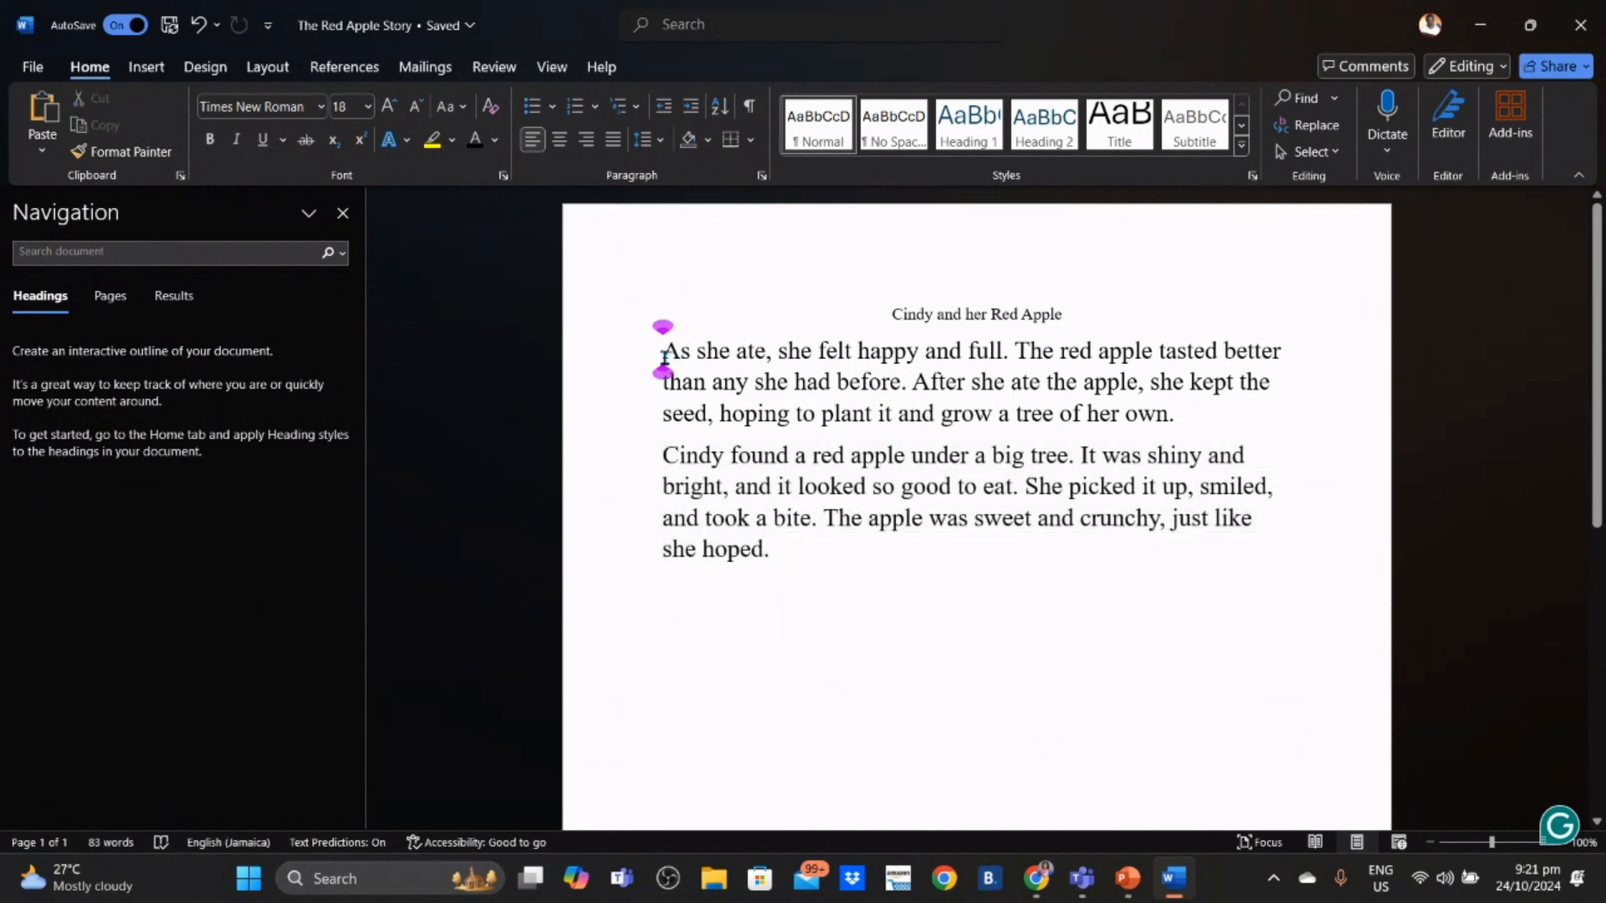
key(Return)
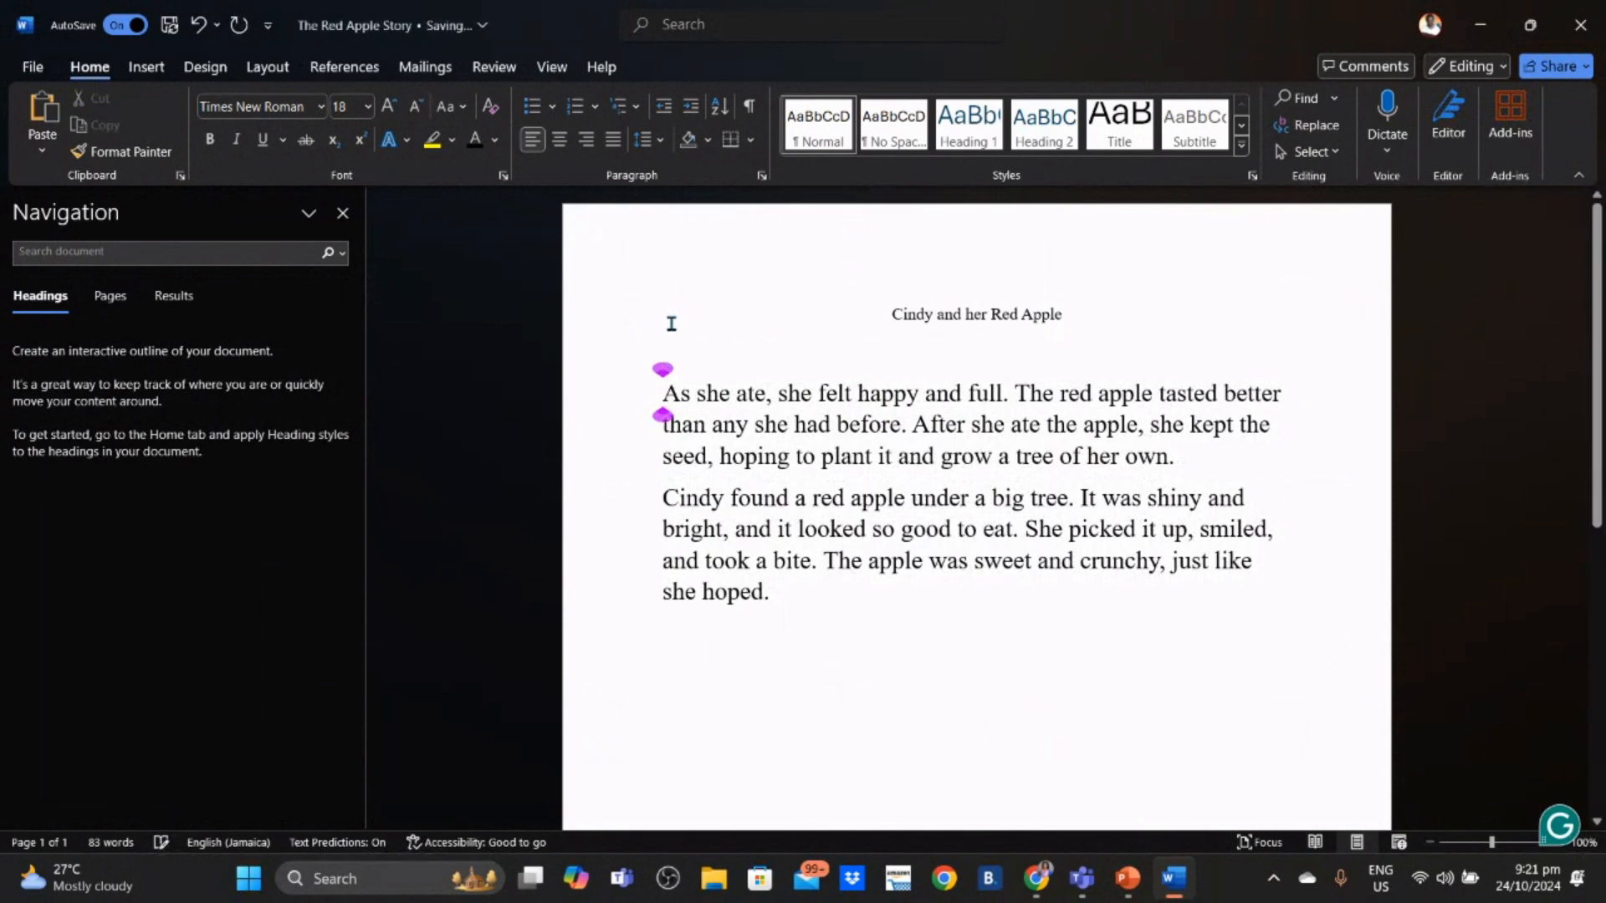
click(675, 353)
right_click(677, 355)
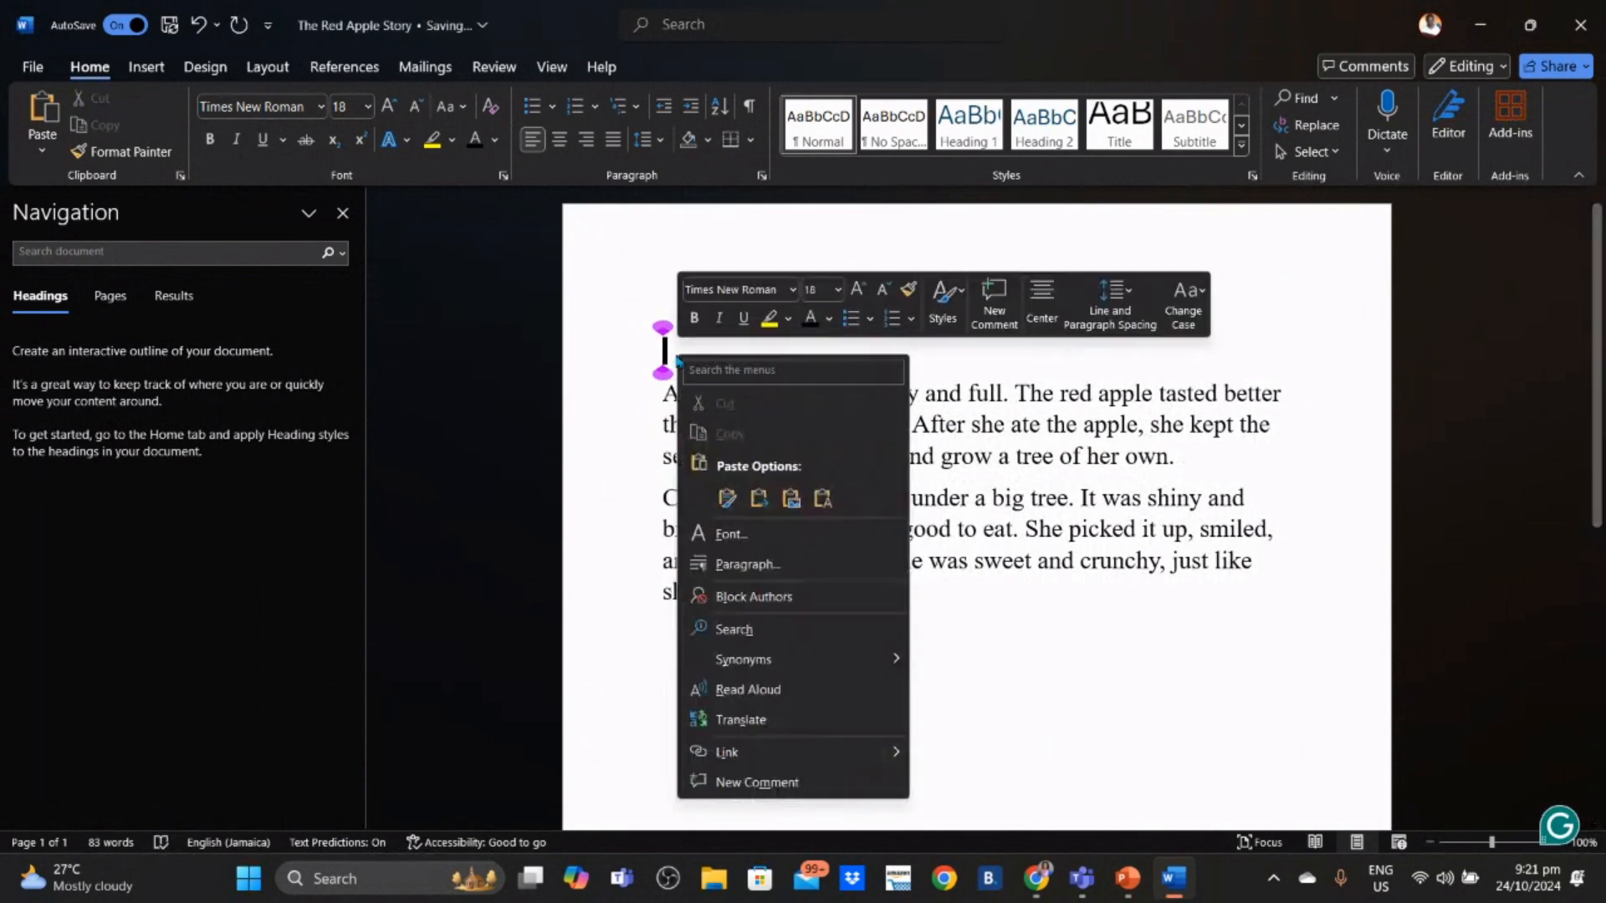
click(727, 499)
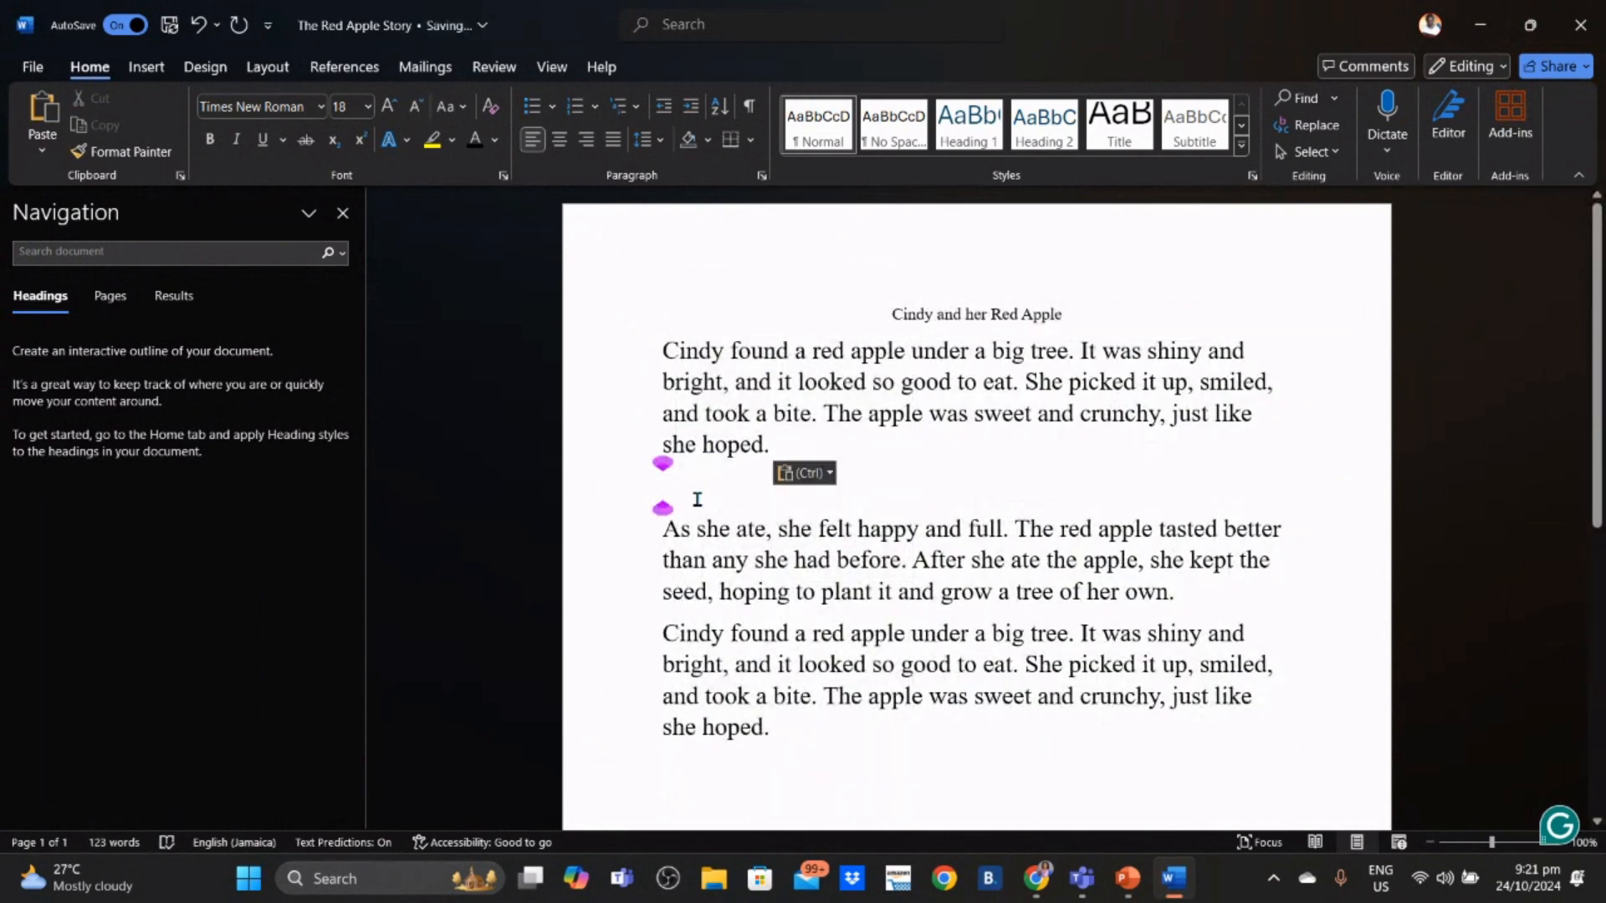
key(BackSpace)
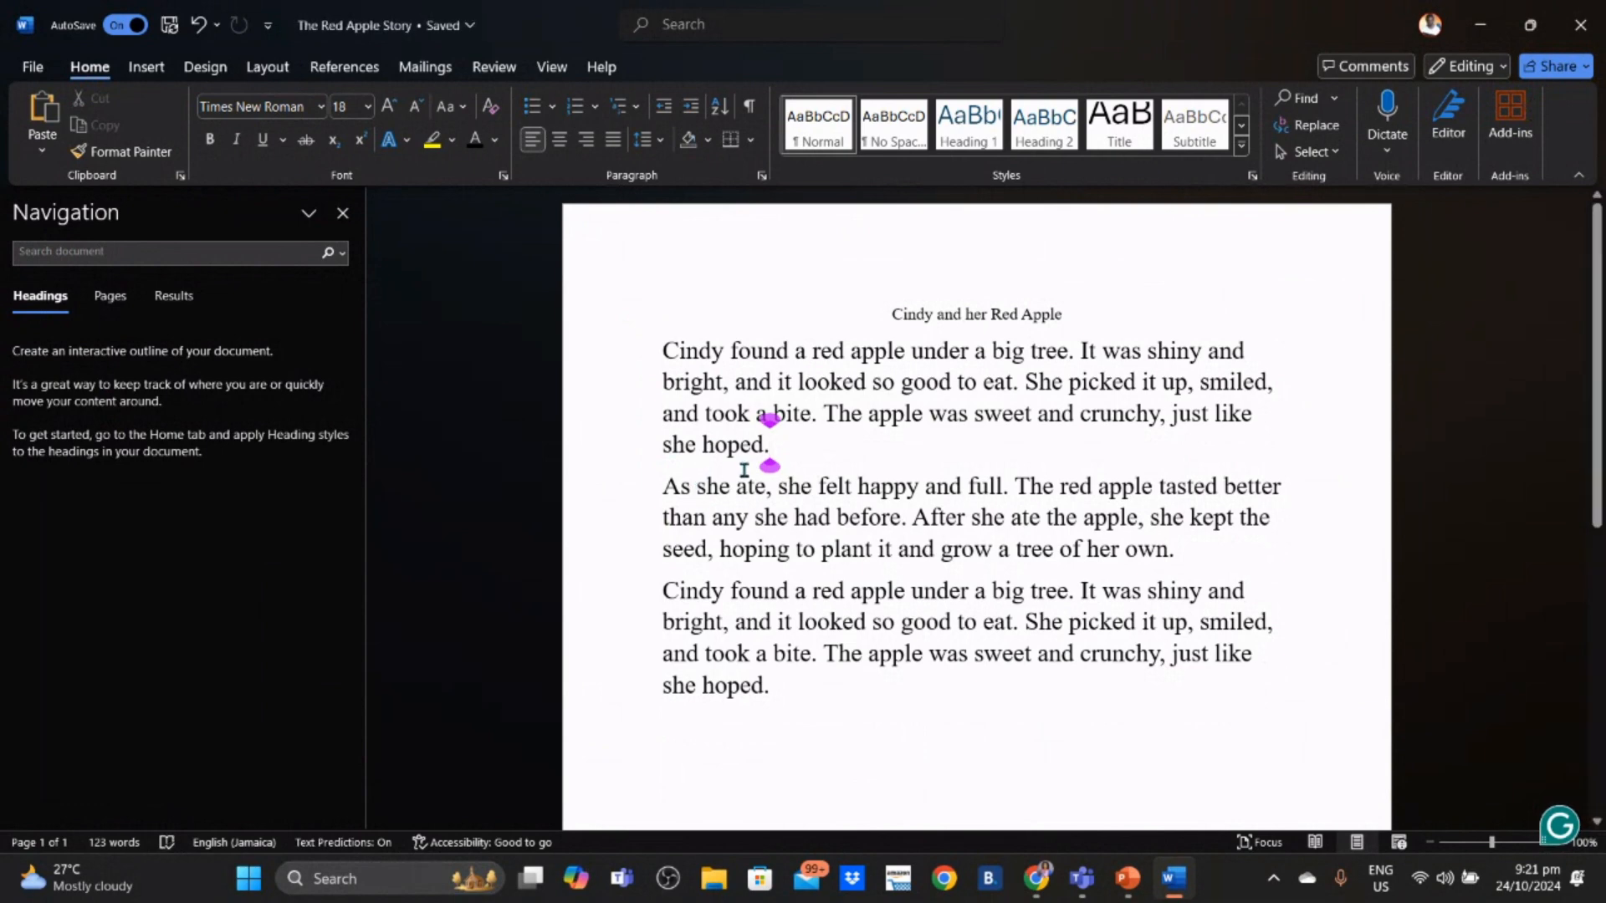
- Apply Yellow text highlight to the top and bottom 'Cindy found' paragraphs, leaving 'As she ate' plain
drag(800, 443, 535, 203)
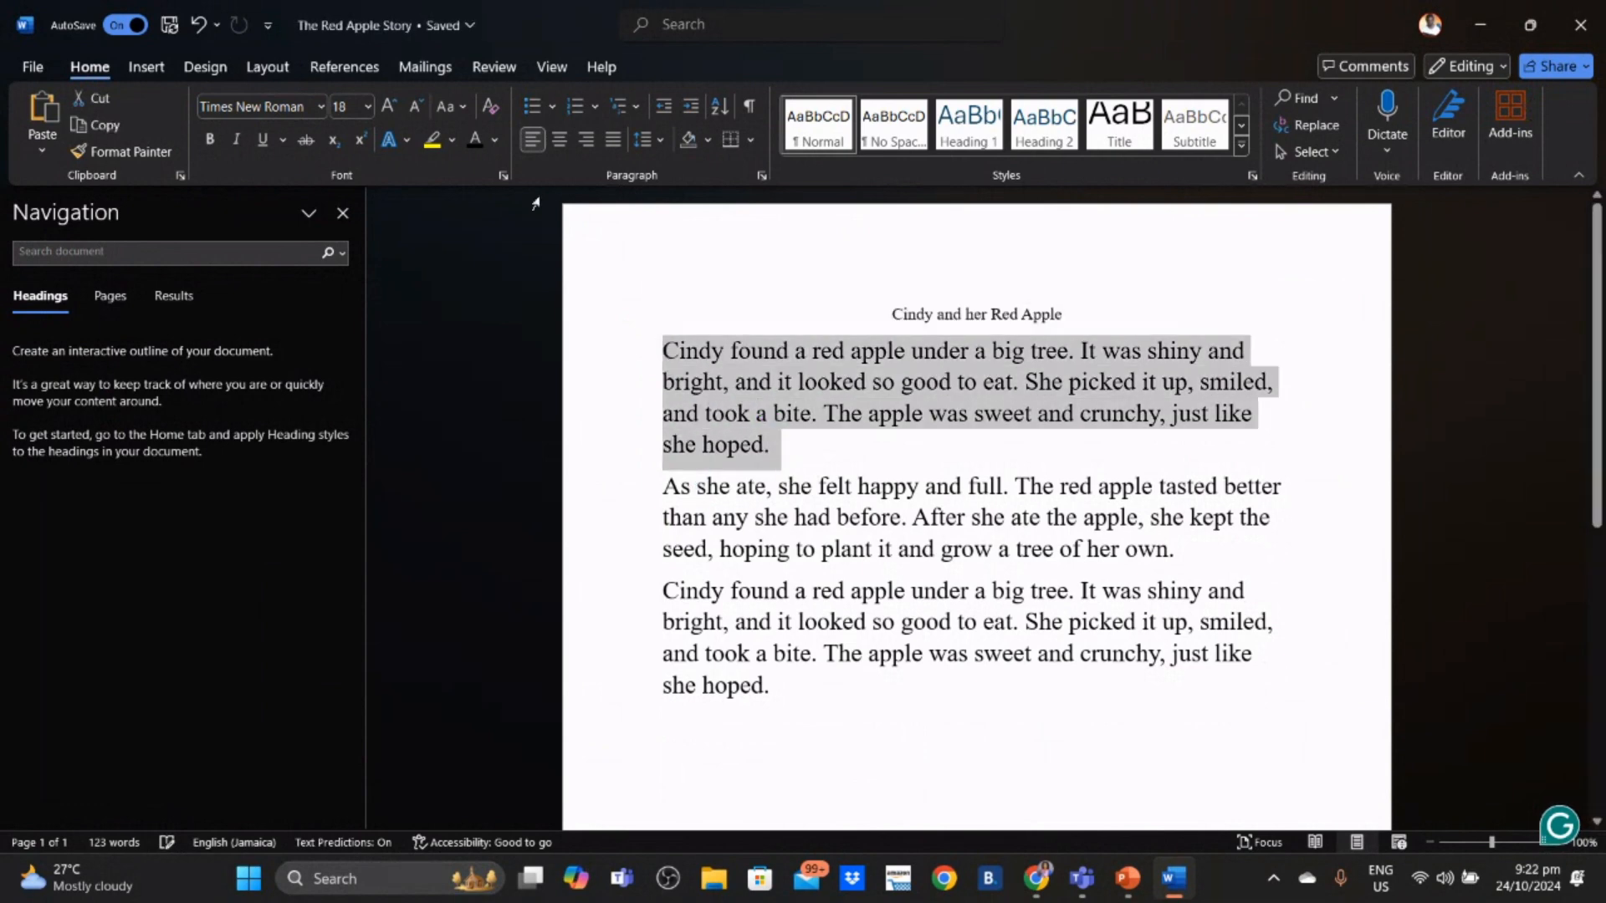
click(452, 141)
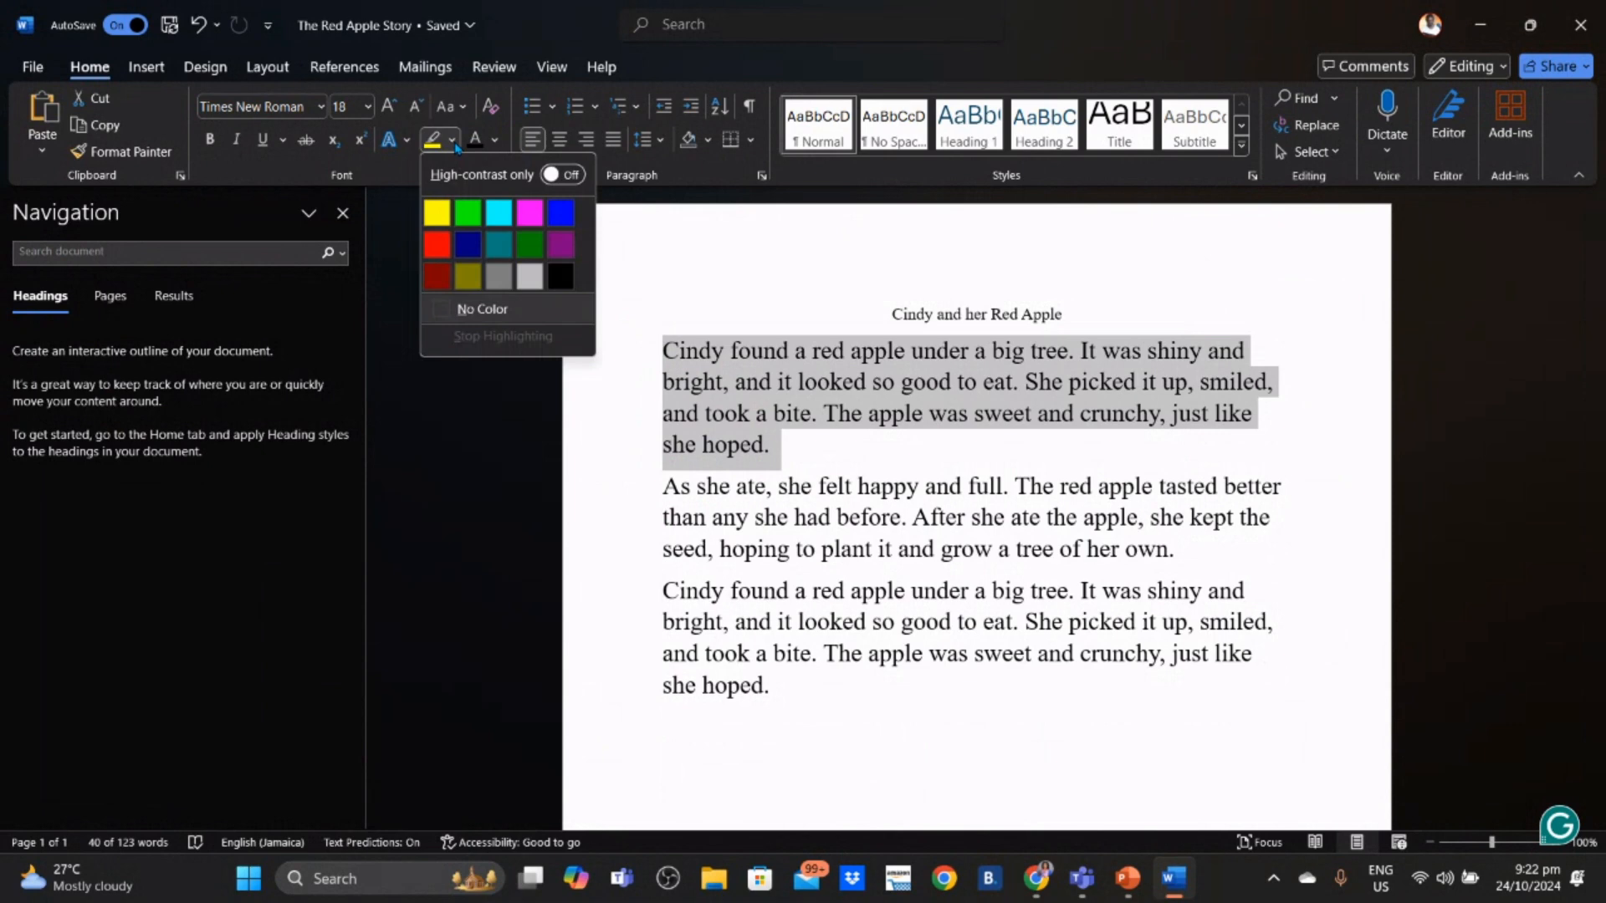
click(436, 209)
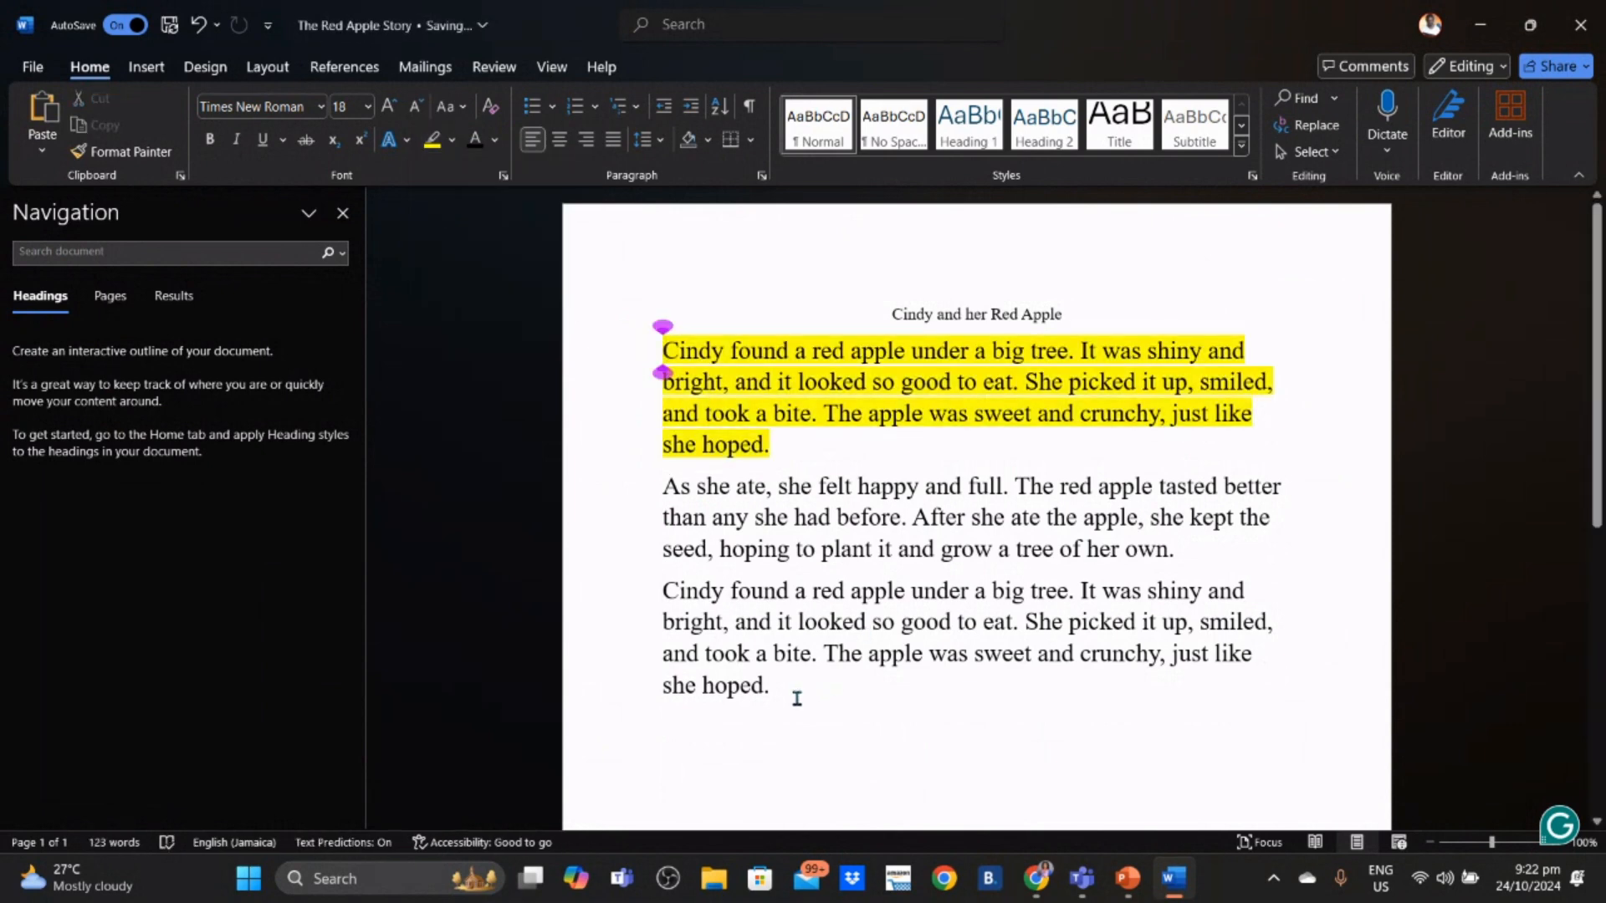
drag(797, 698, 661, 589)
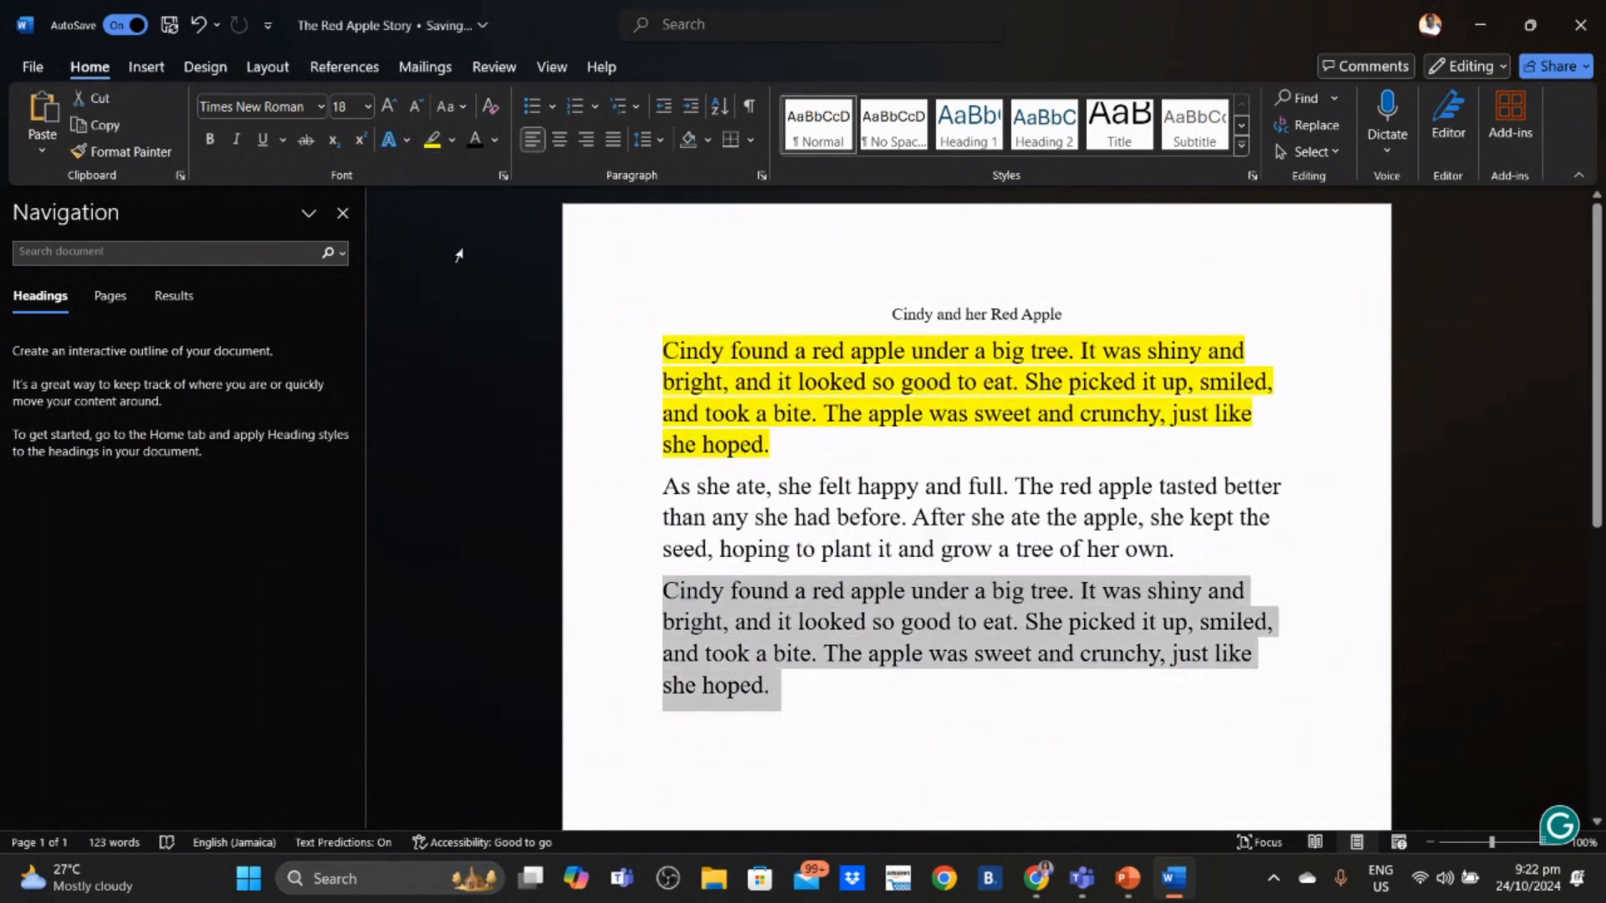
click(453, 140)
click(437, 209)
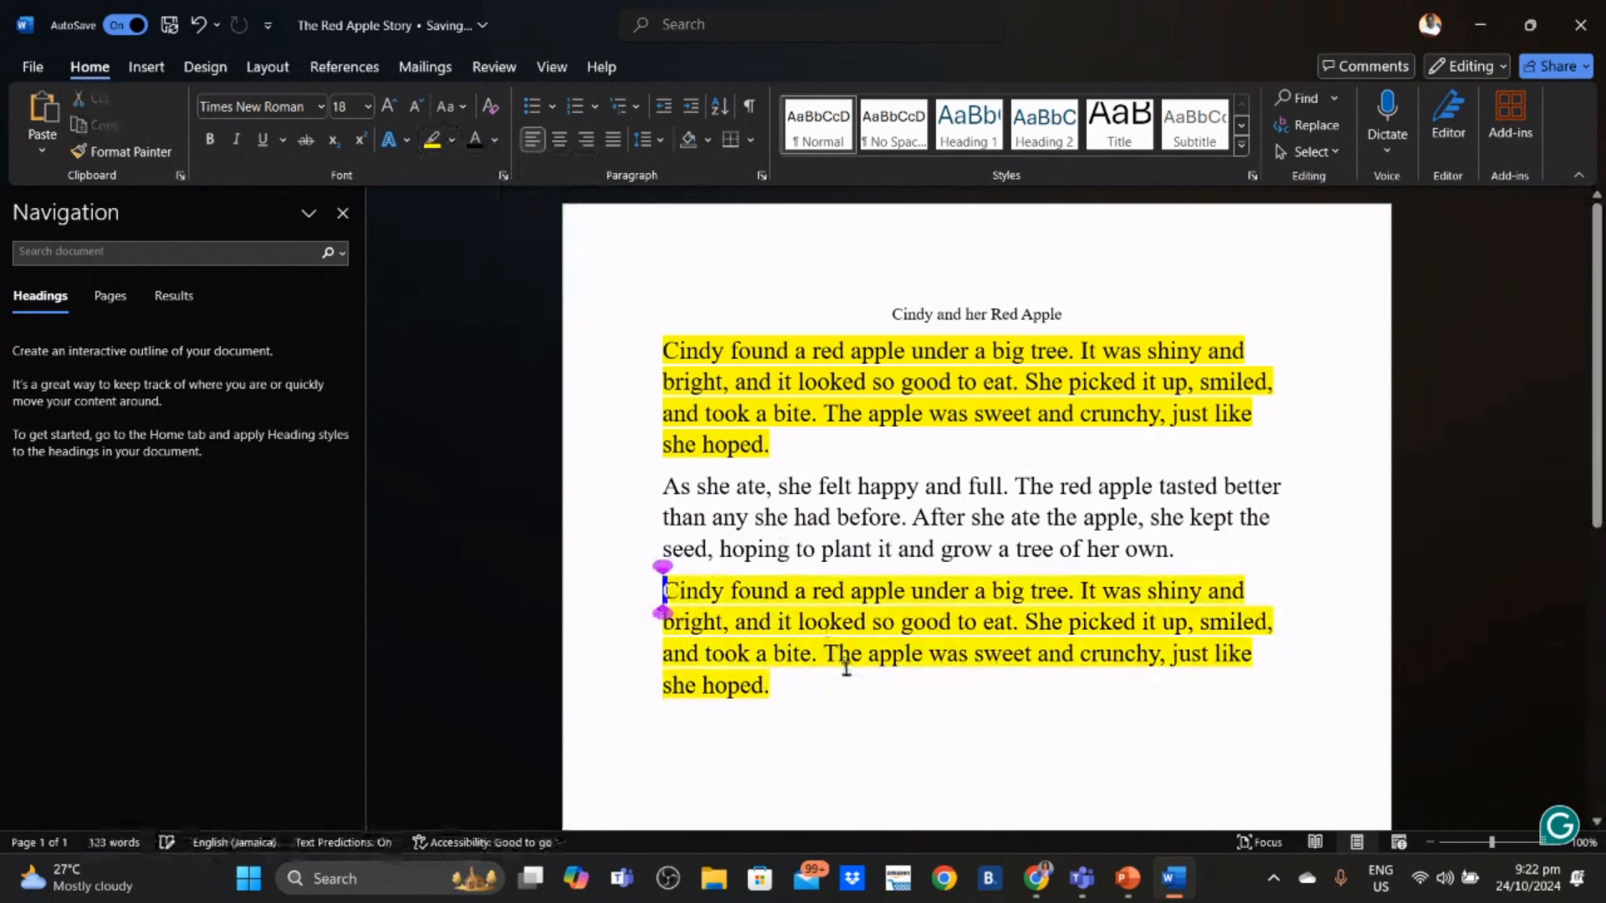
click(864, 710)
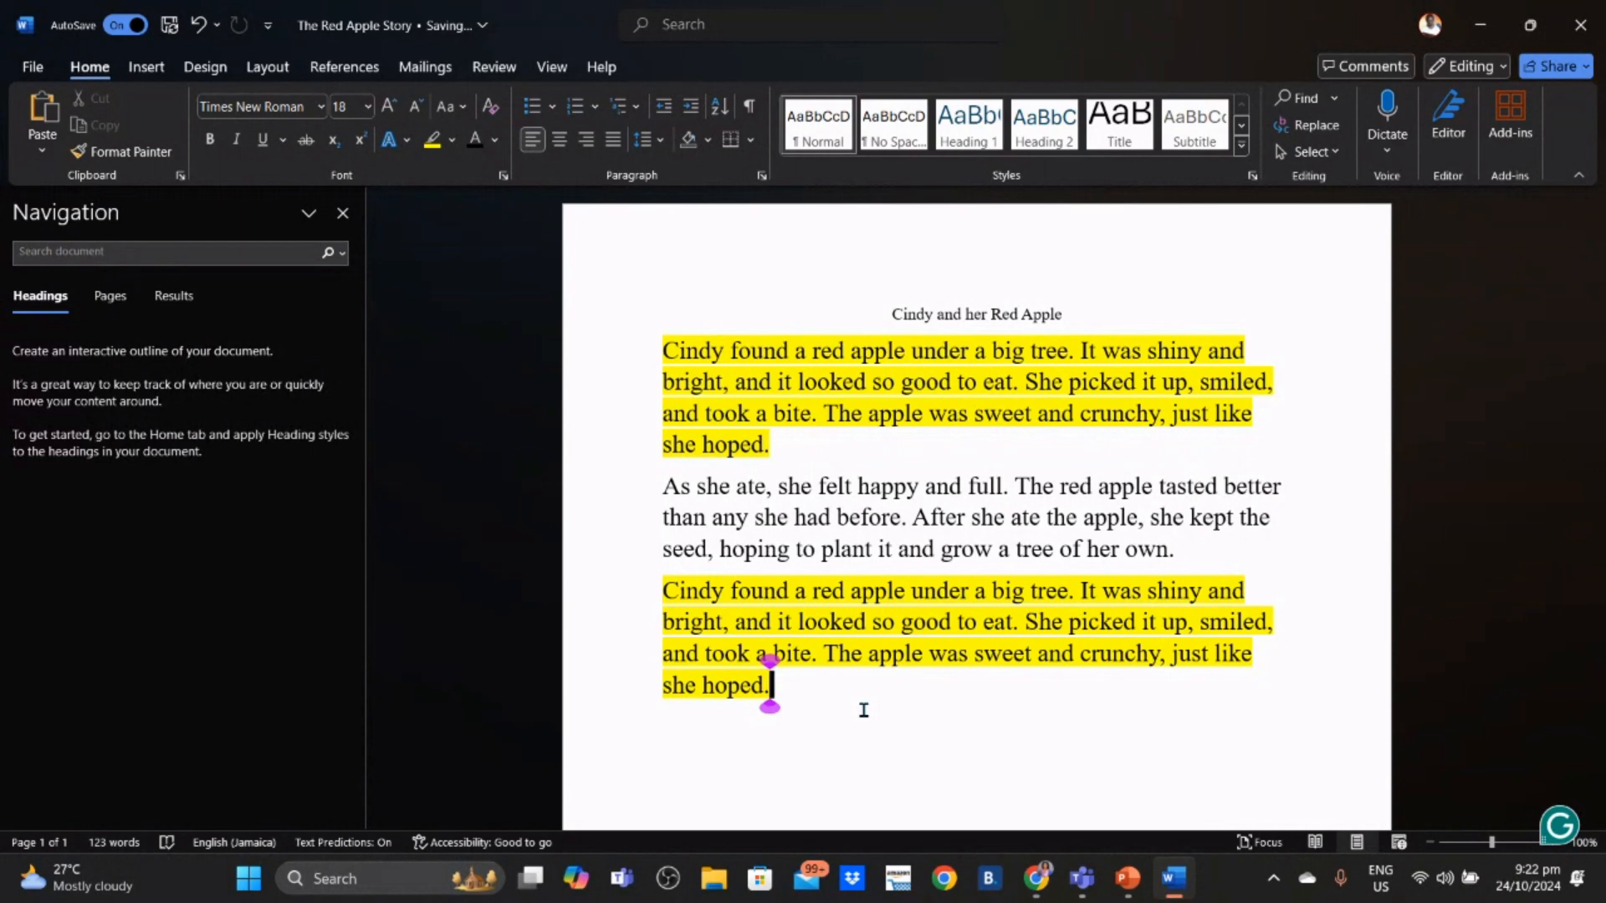
- Undo both yellow highlights, the Backspace, the paste and the inserted blank paragraph
click(198, 25)
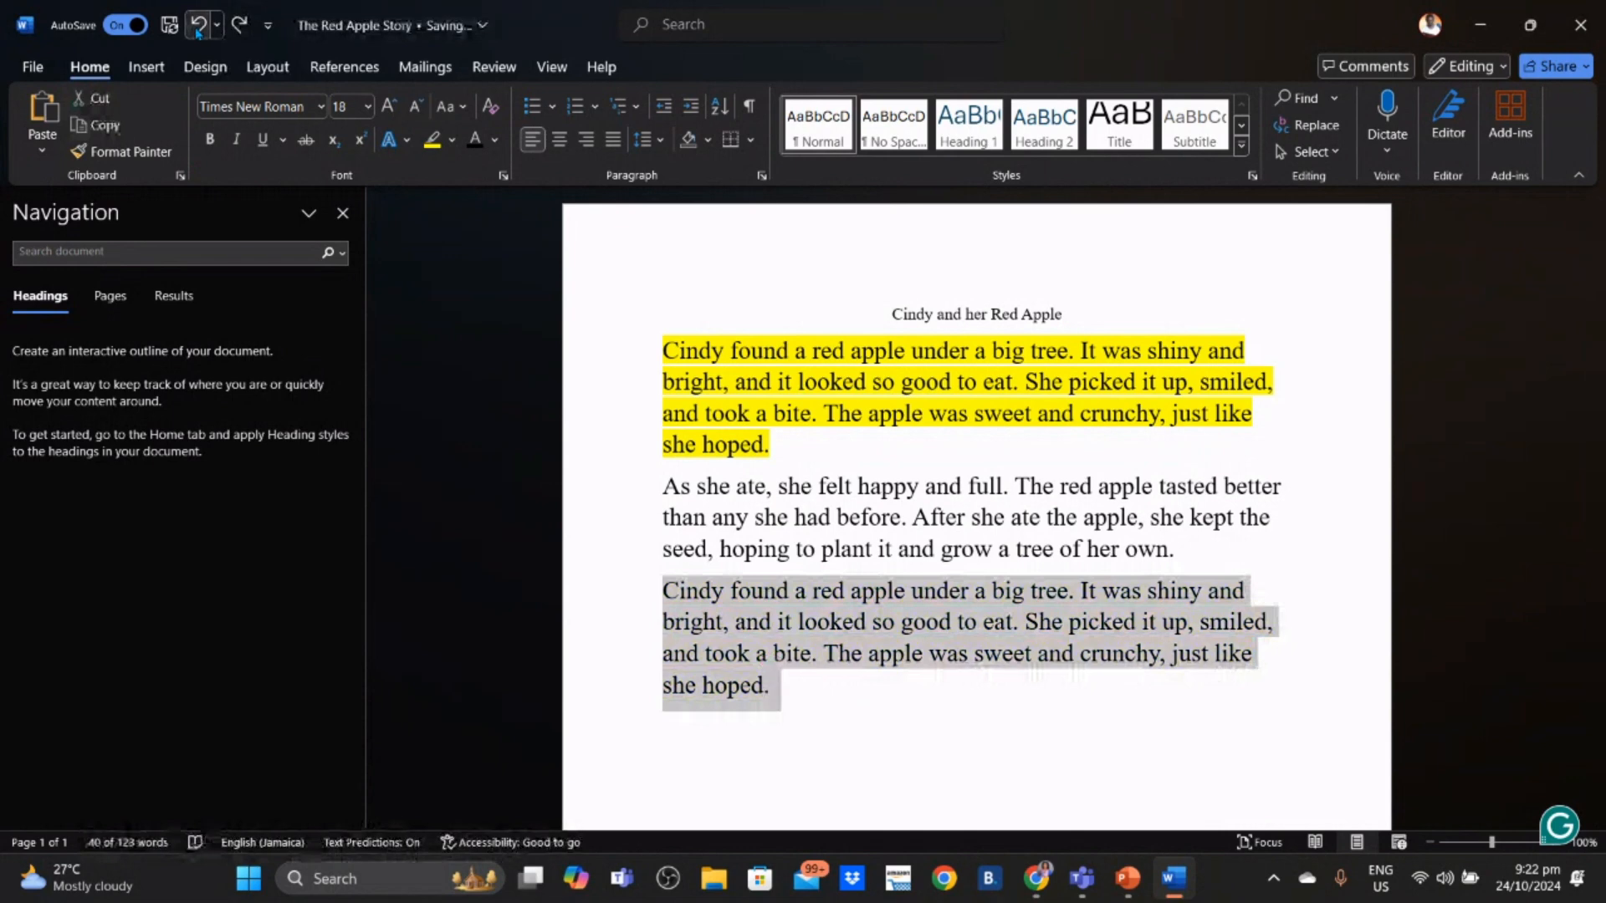
click(198, 25)
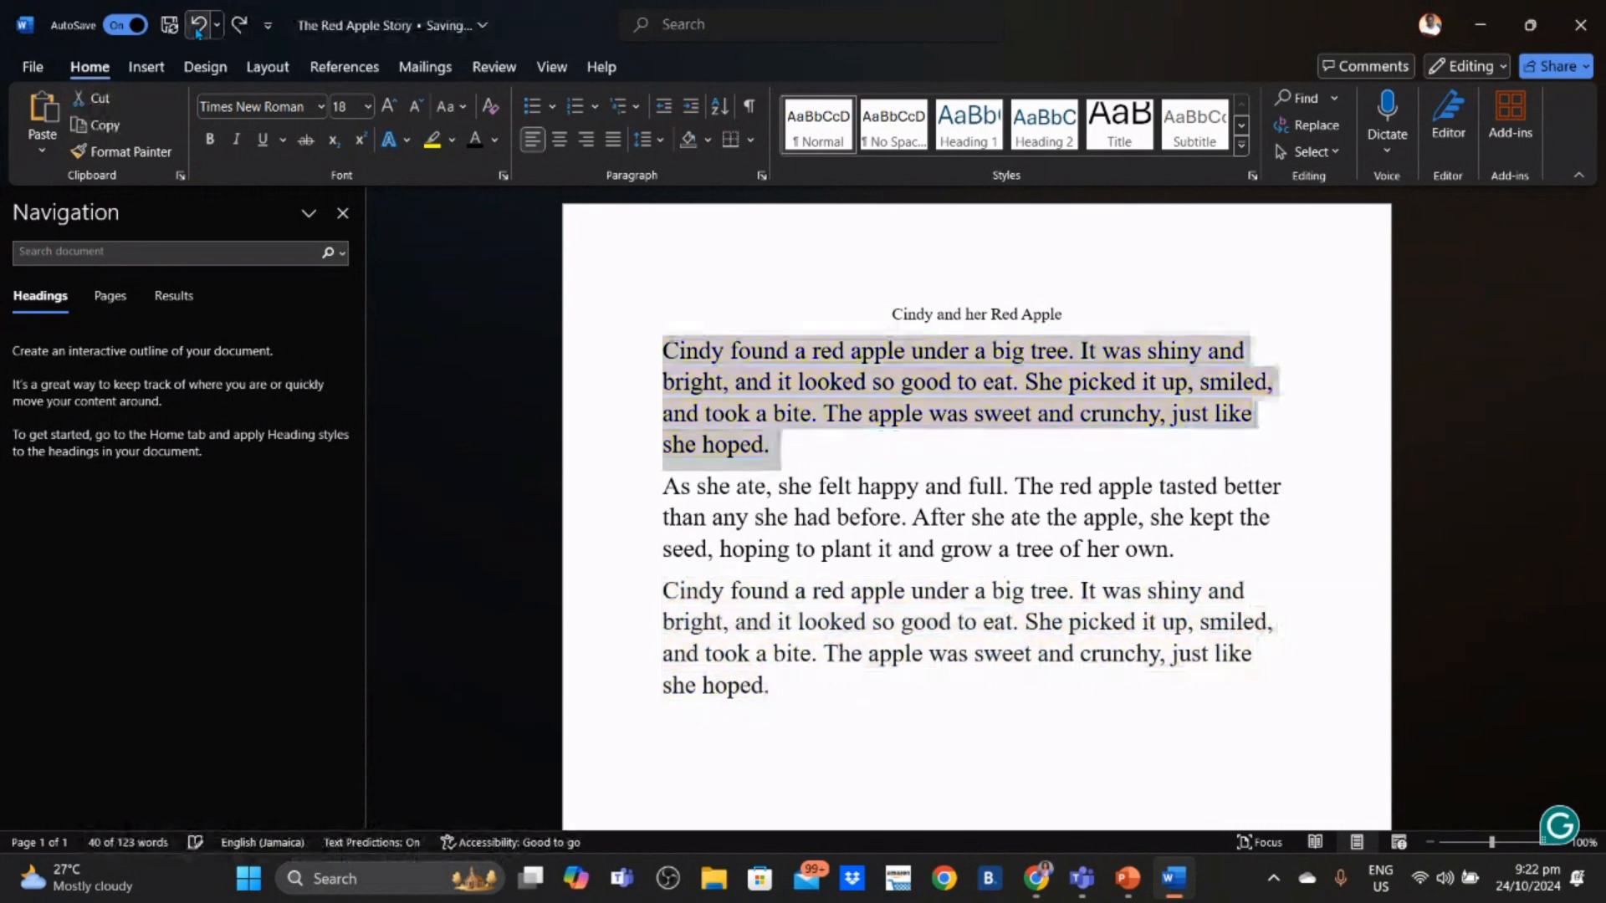
click(198, 25)
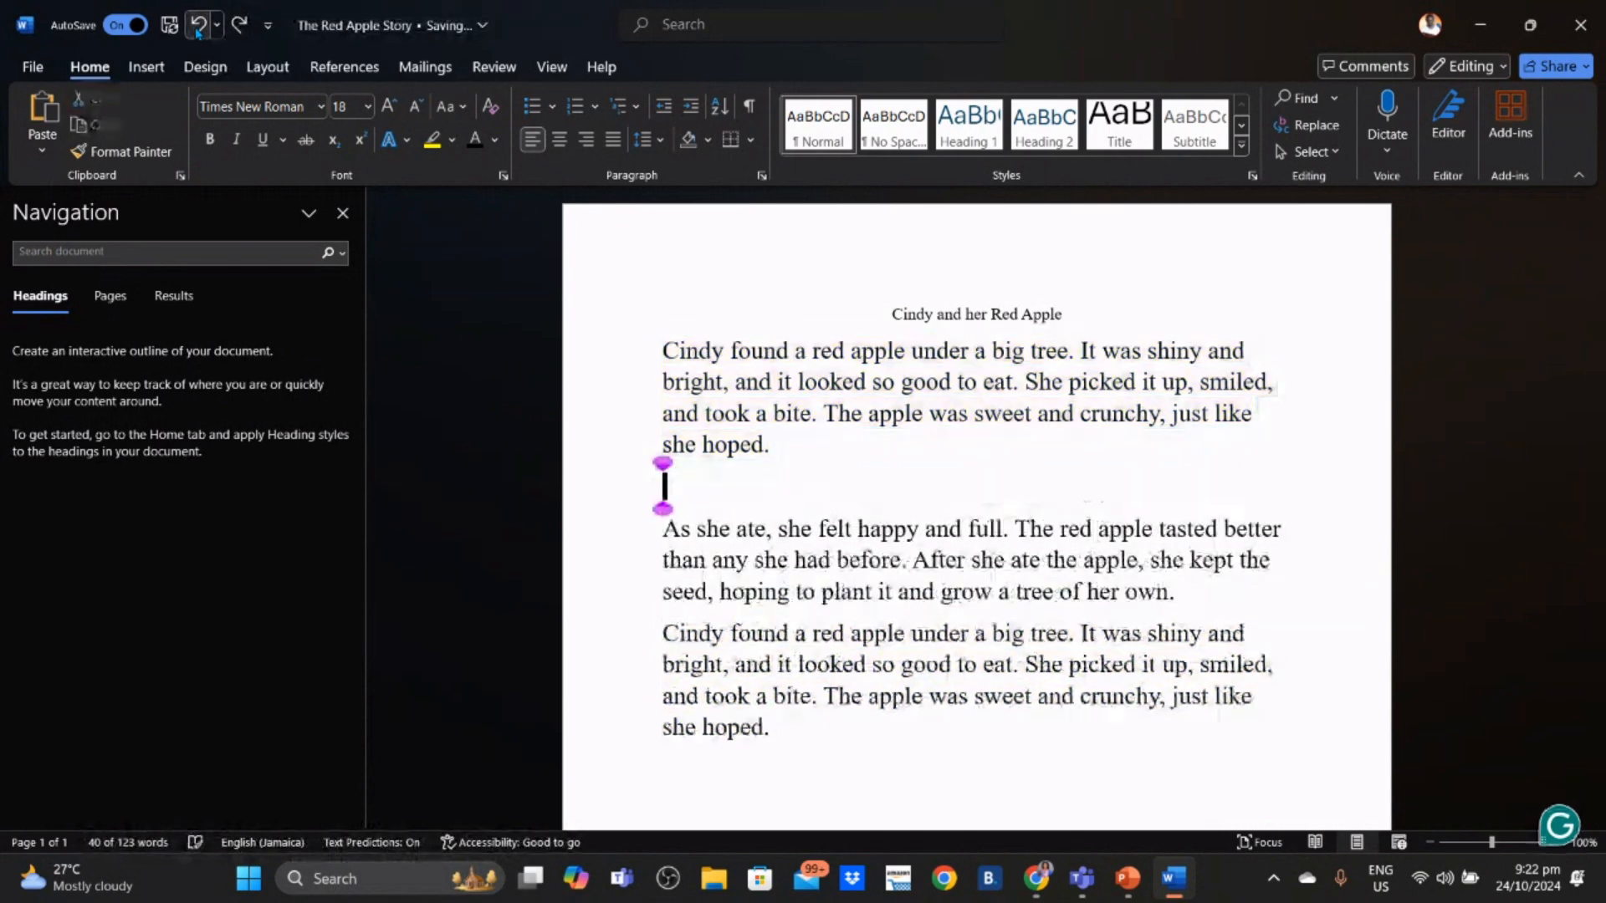
click(198, 25)
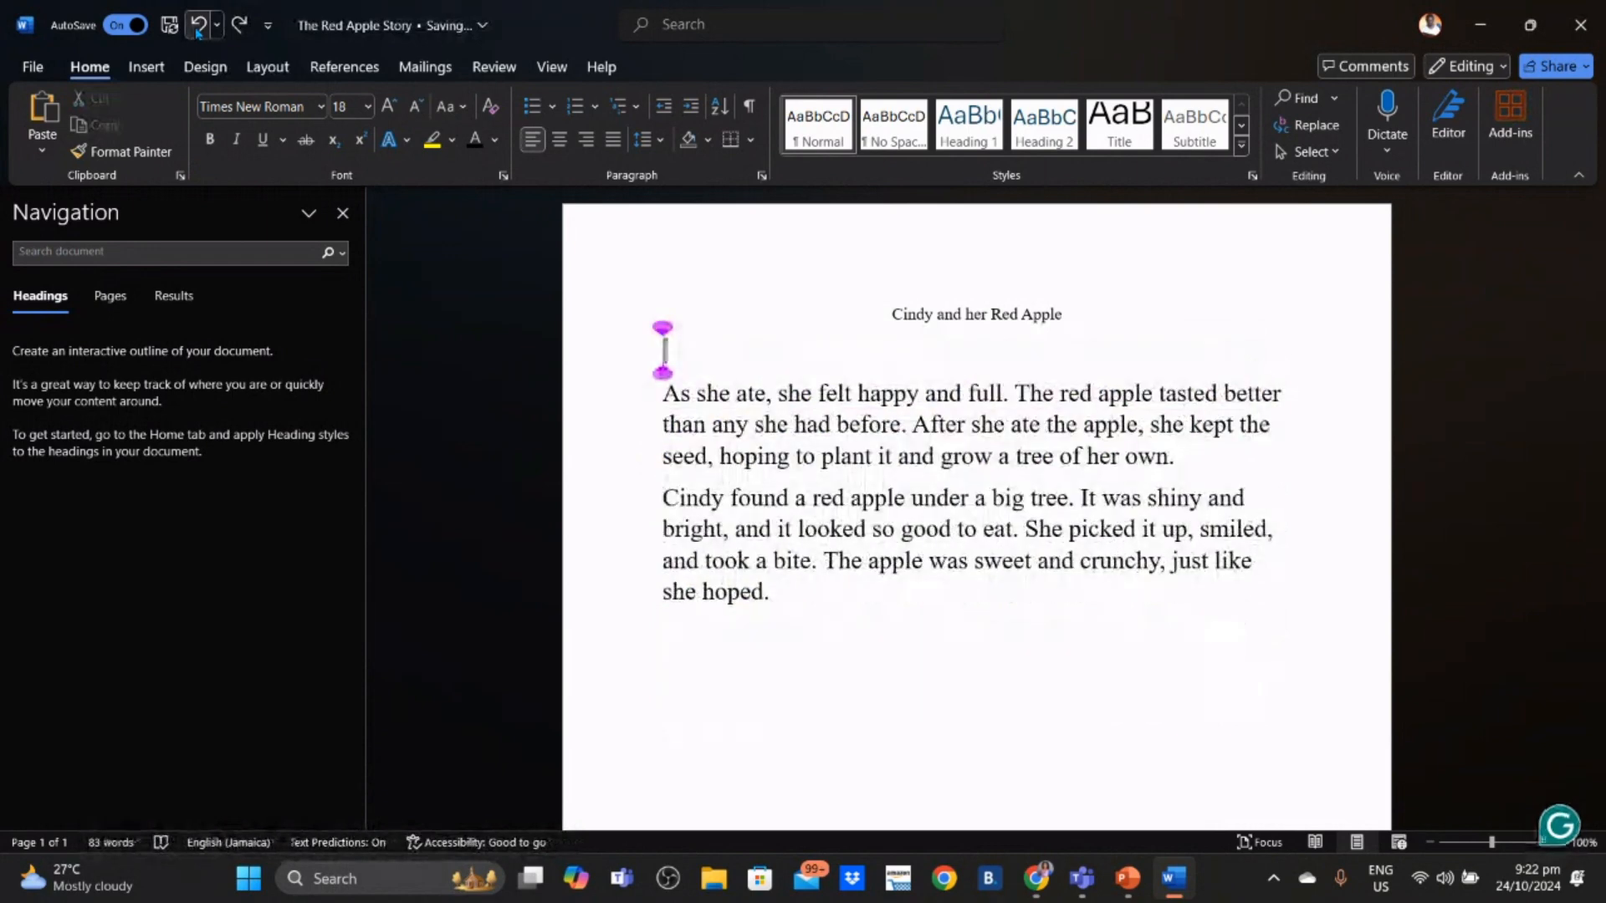
click(199, 25)
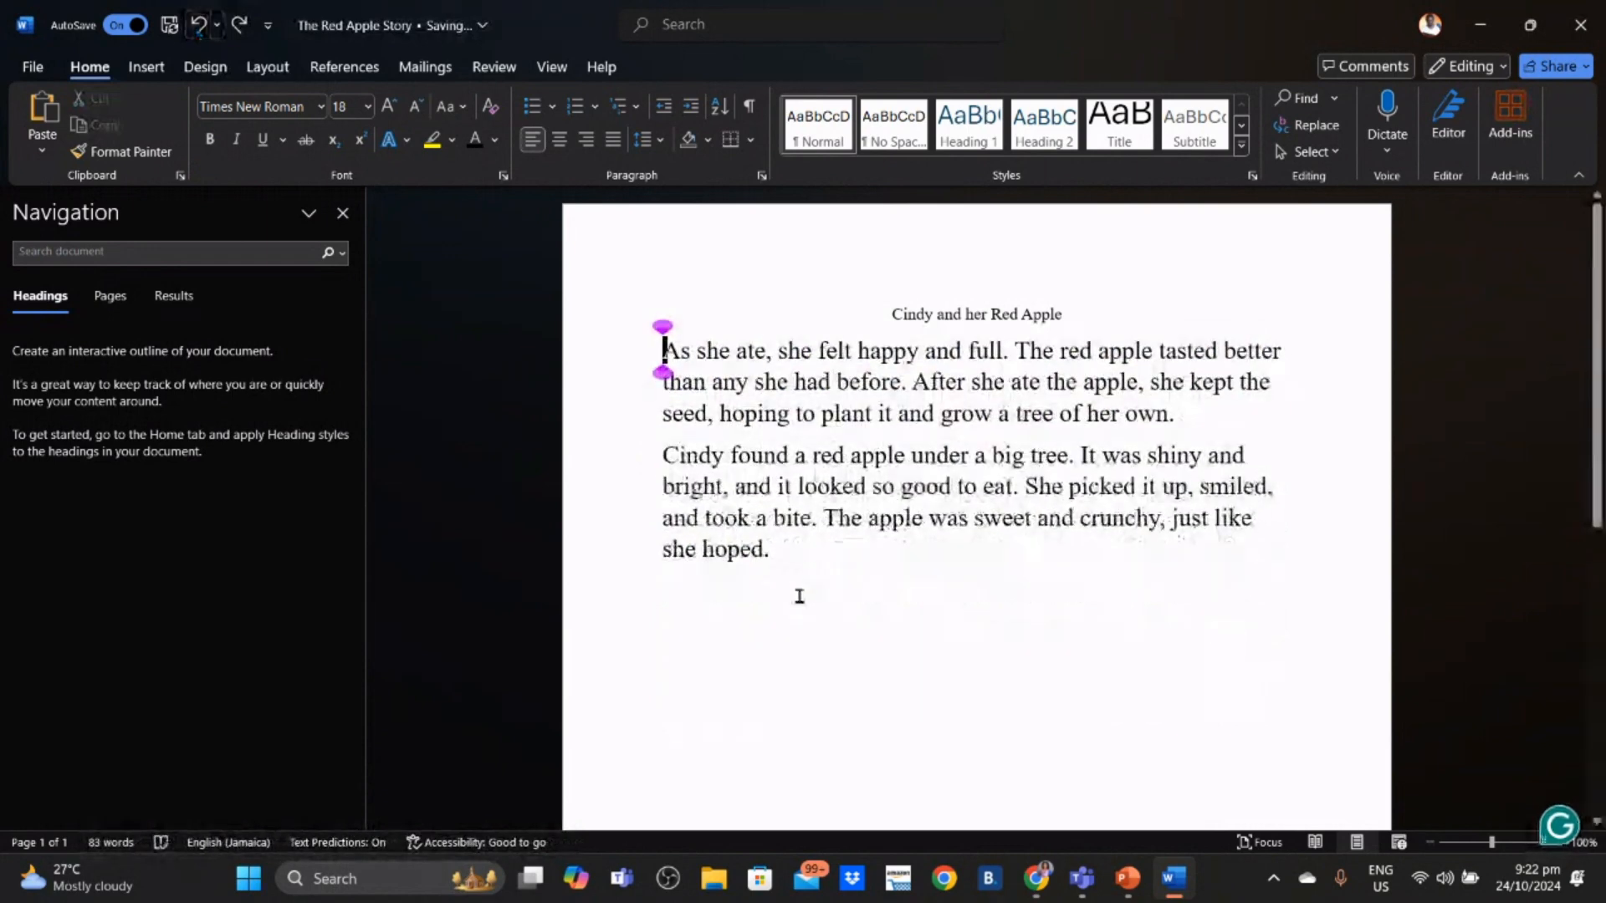
click(798, 595)
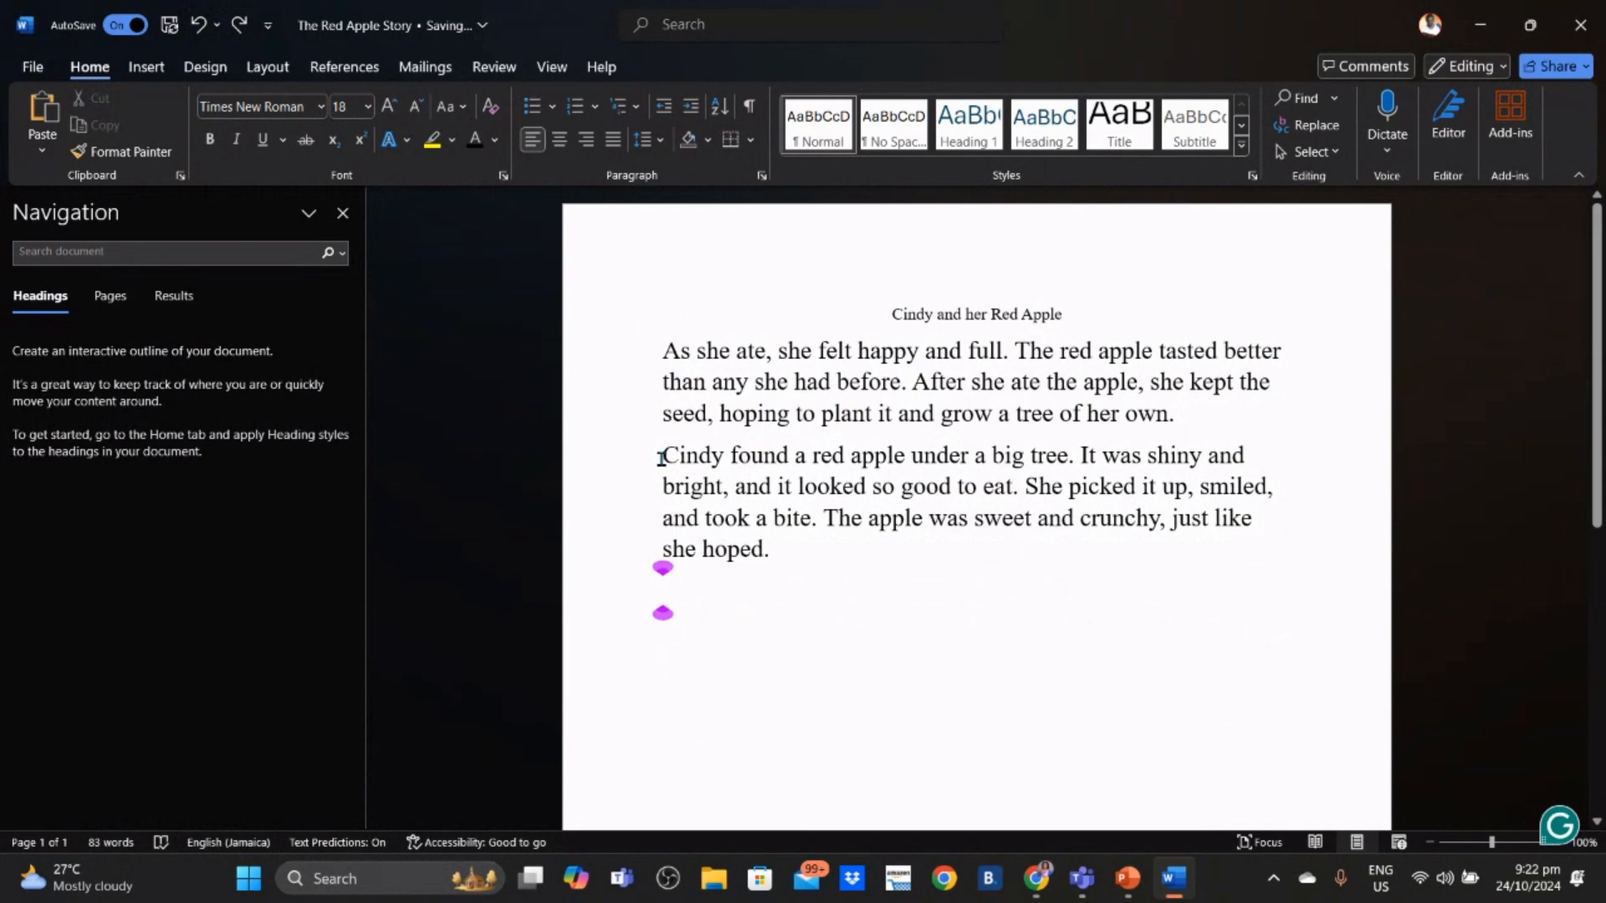
- Cut the 'Cindy found a red apple' paragraph out of the story
drag(661, 457, 783, 553)
key(ctrl+c)
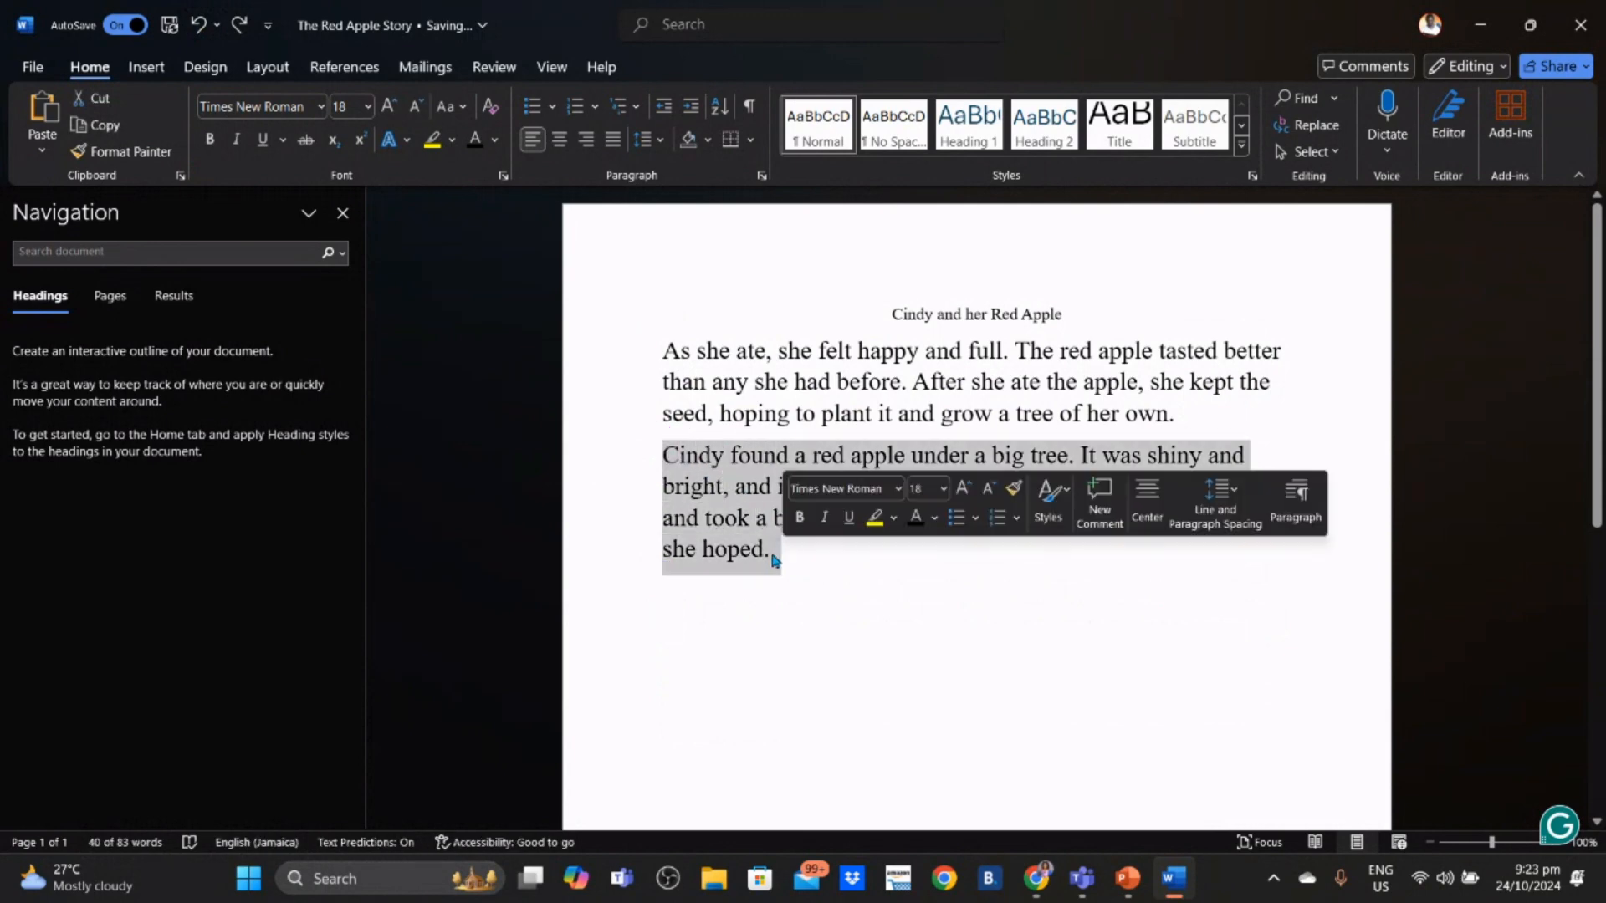
right_click(772, 560)
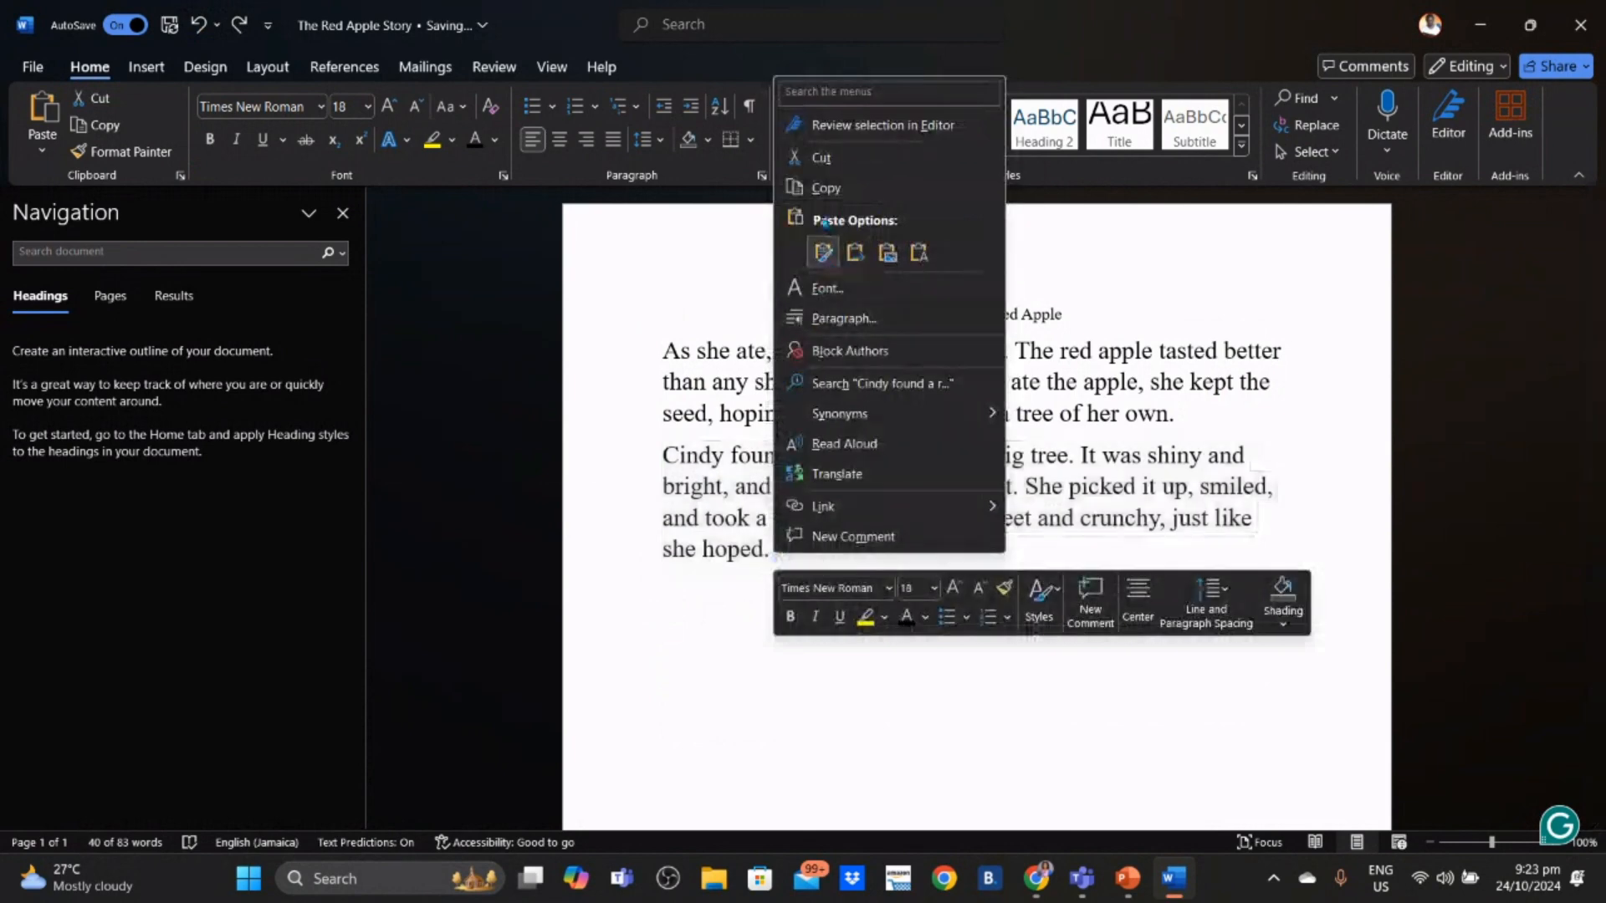
click(826, 164)
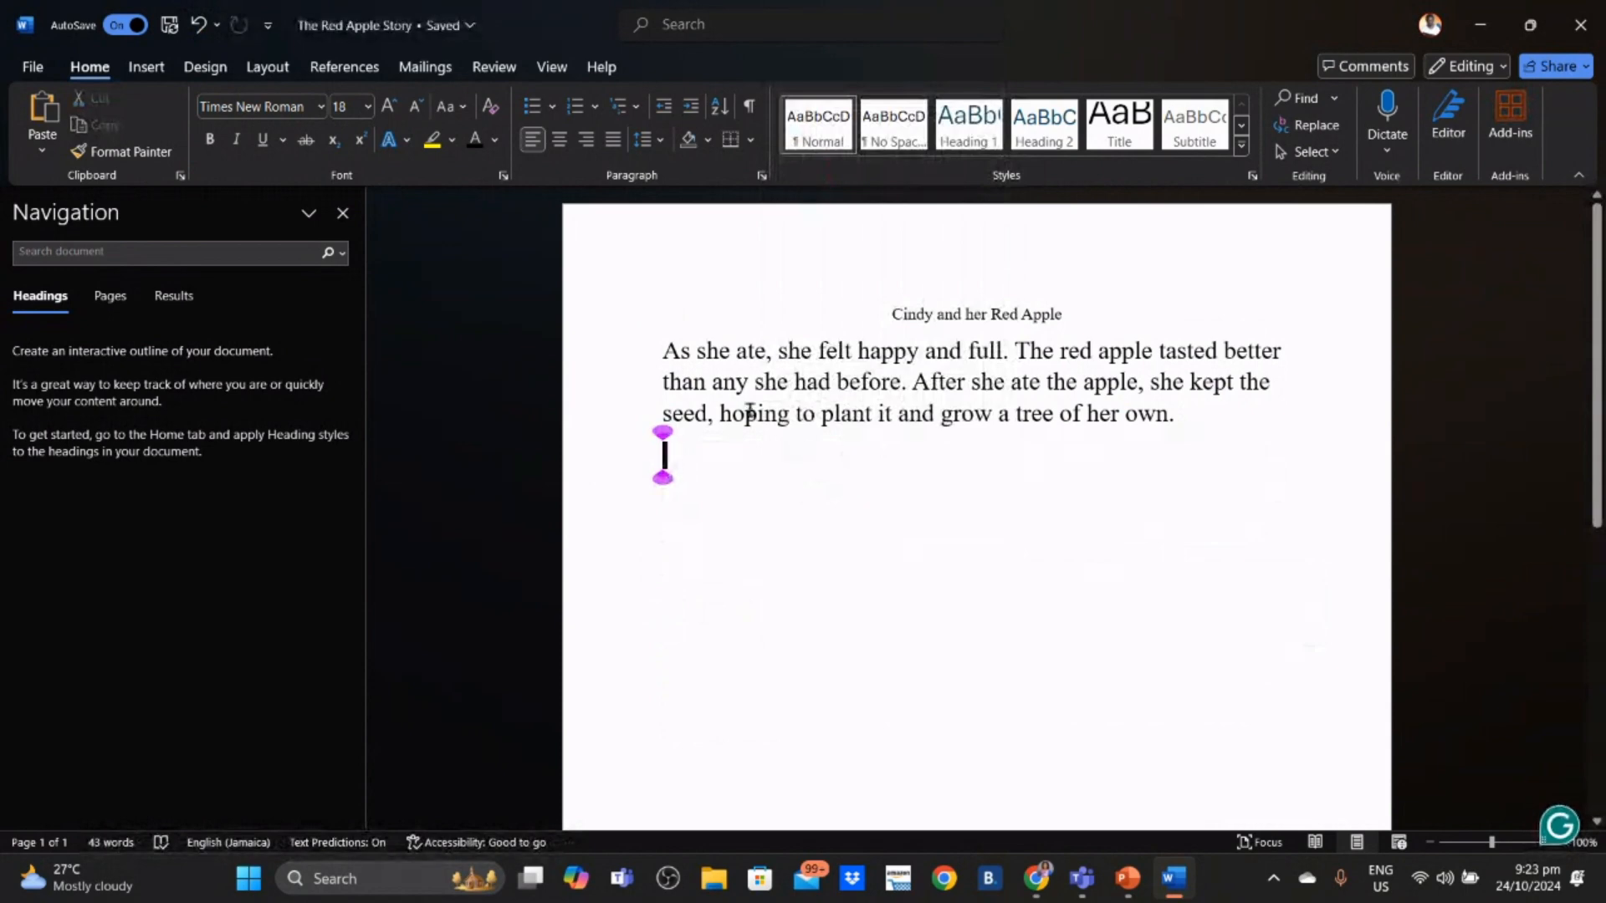
- Paste the Cindy paragraph above 'As she ate' with no empty line between them
click(660, 352)
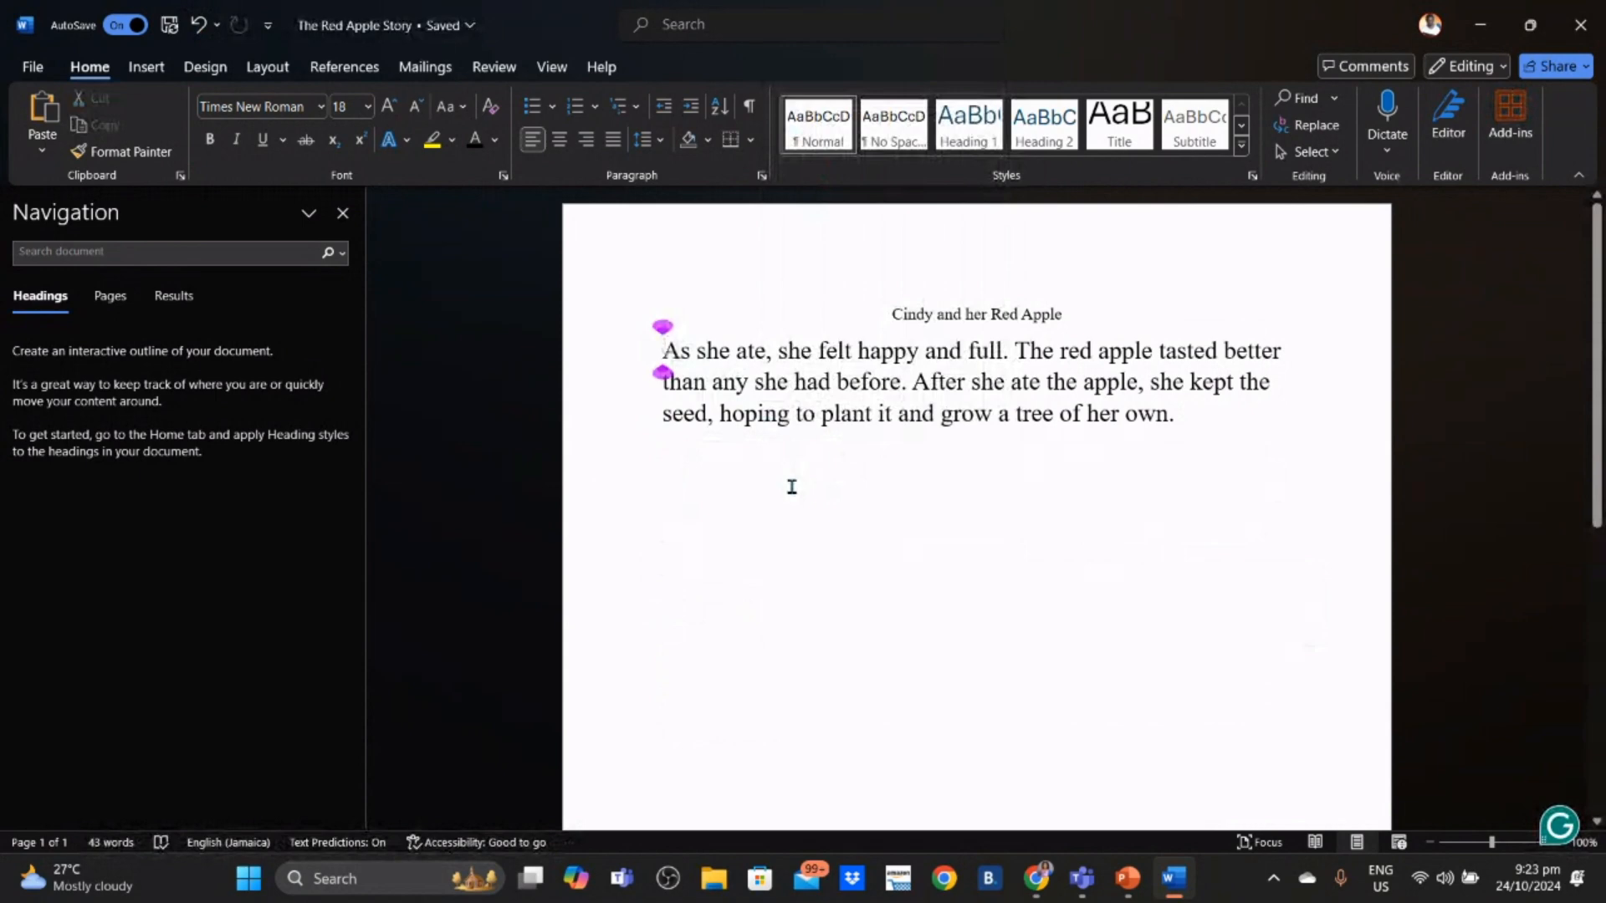
key(Return)
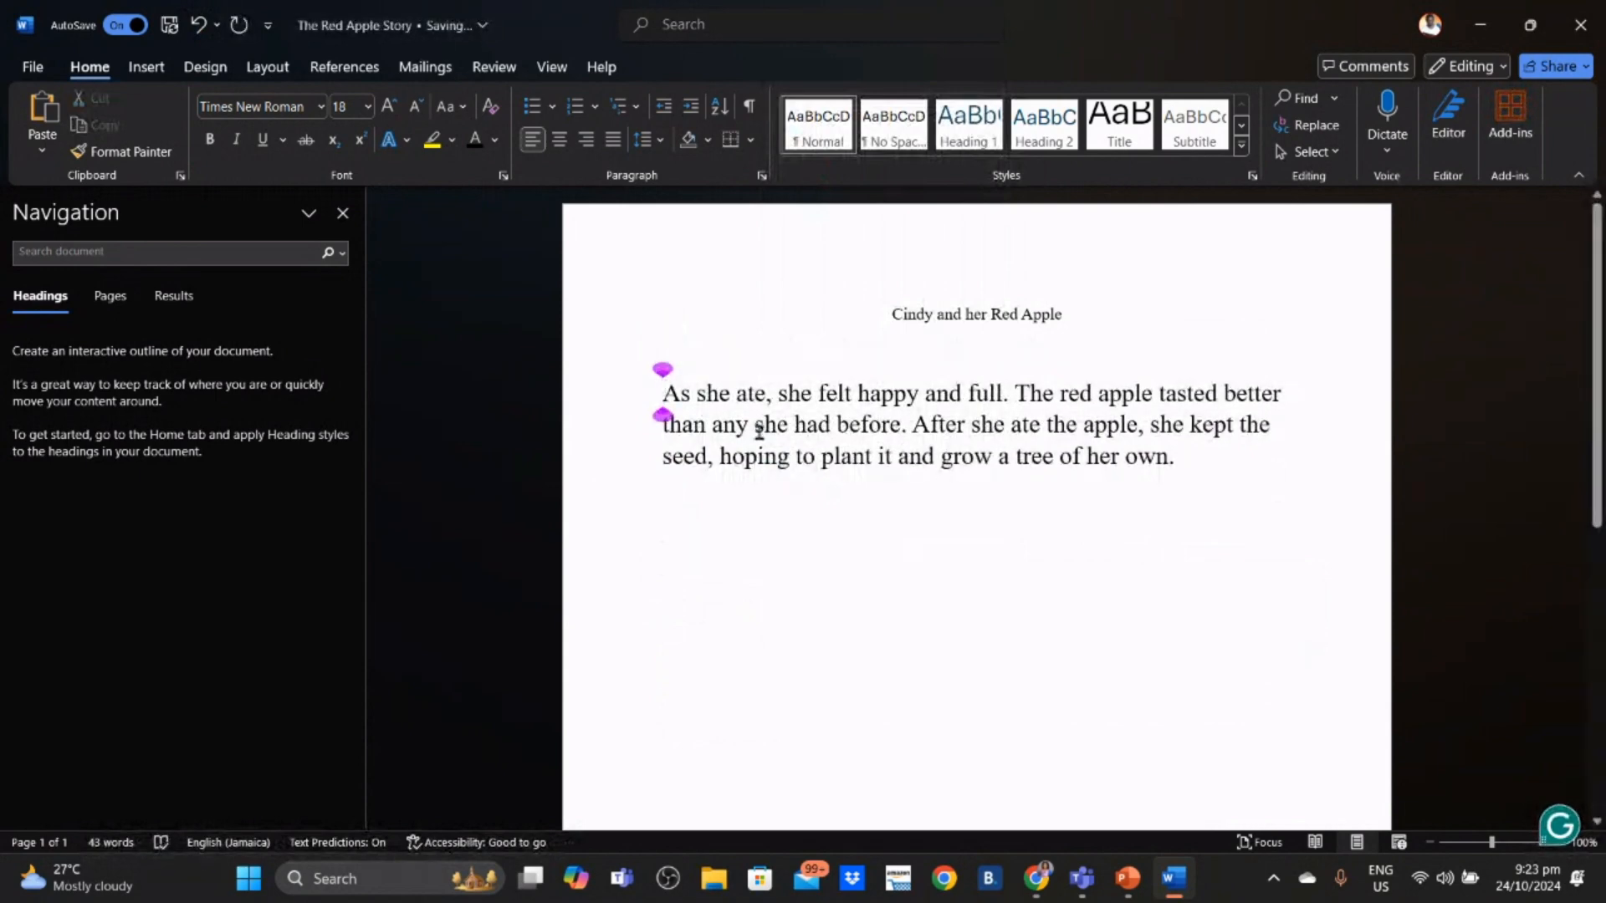
click(690, 349)
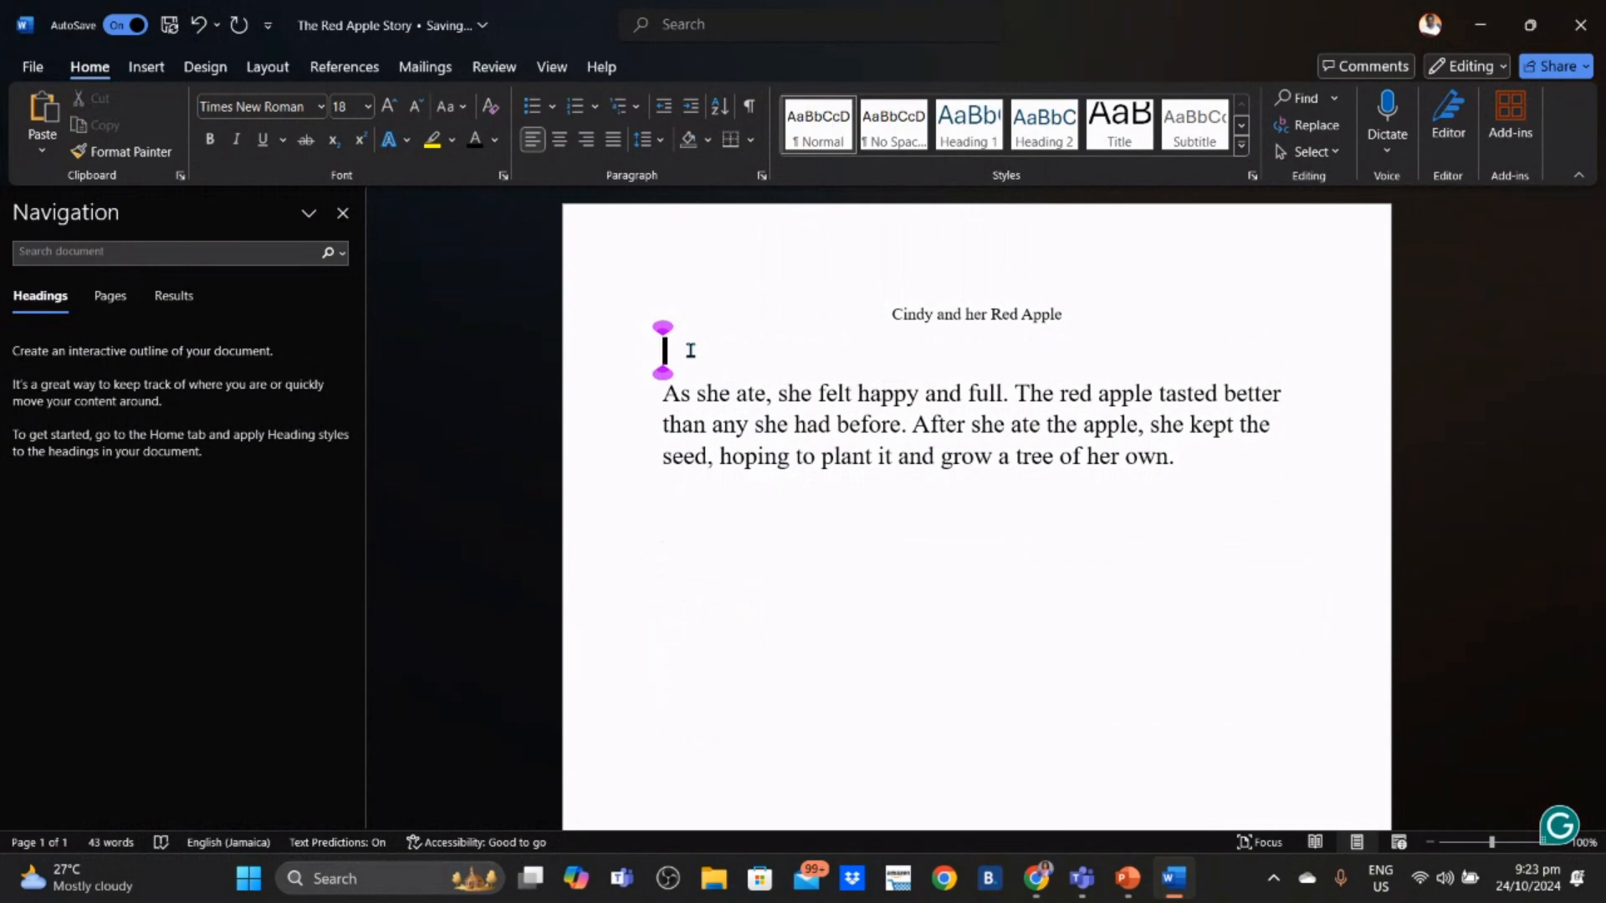
key(ctrl+v)
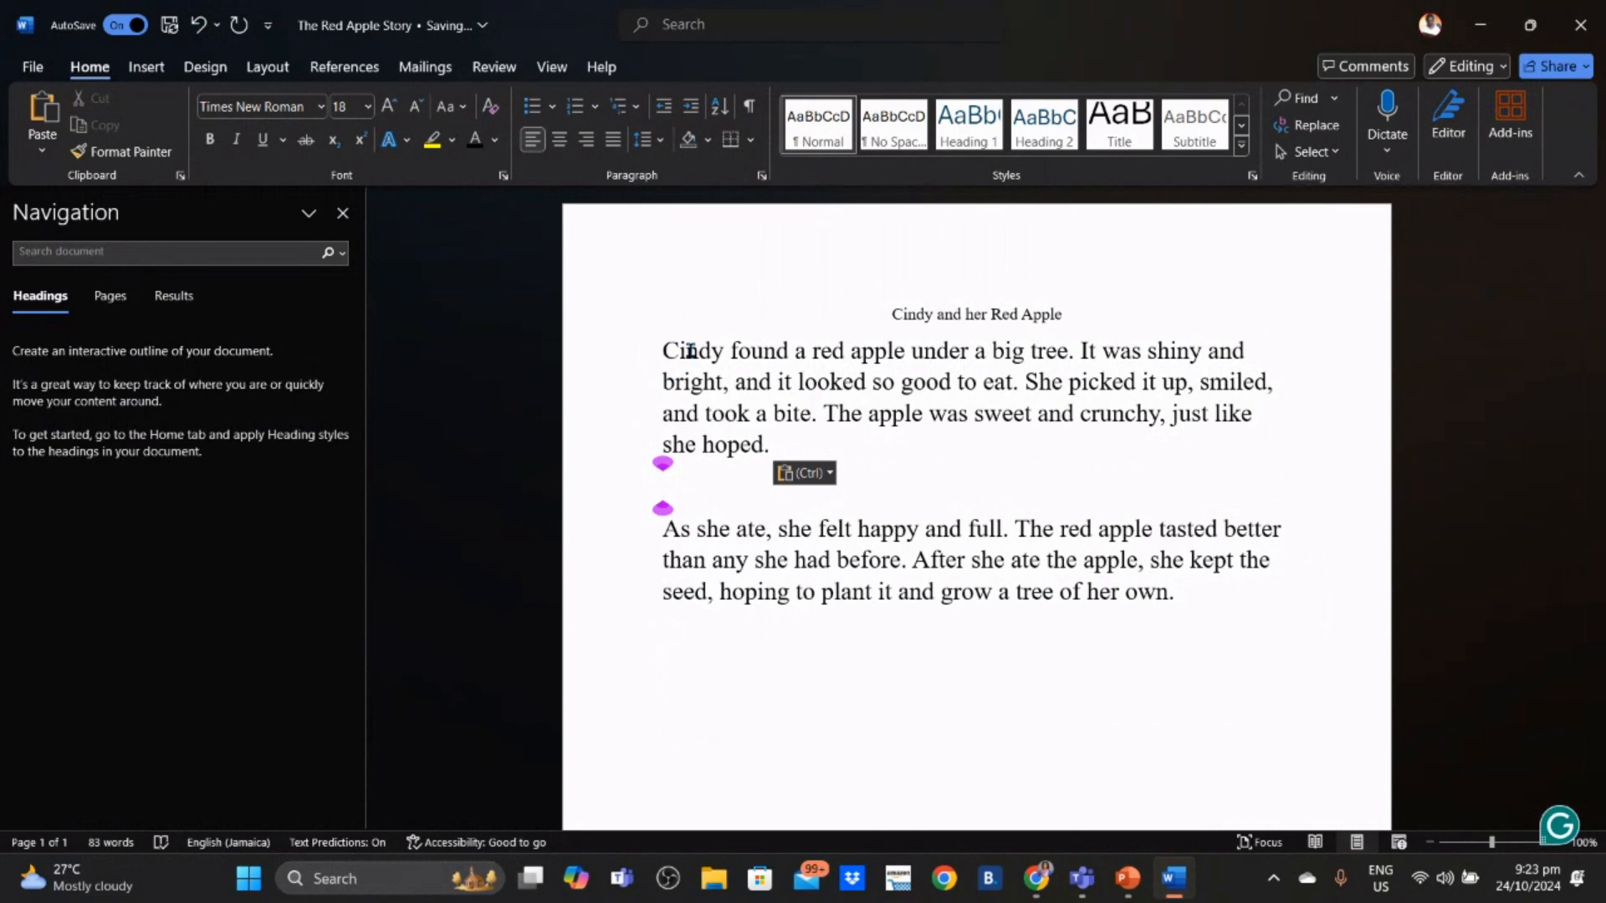
key(BackSpace)
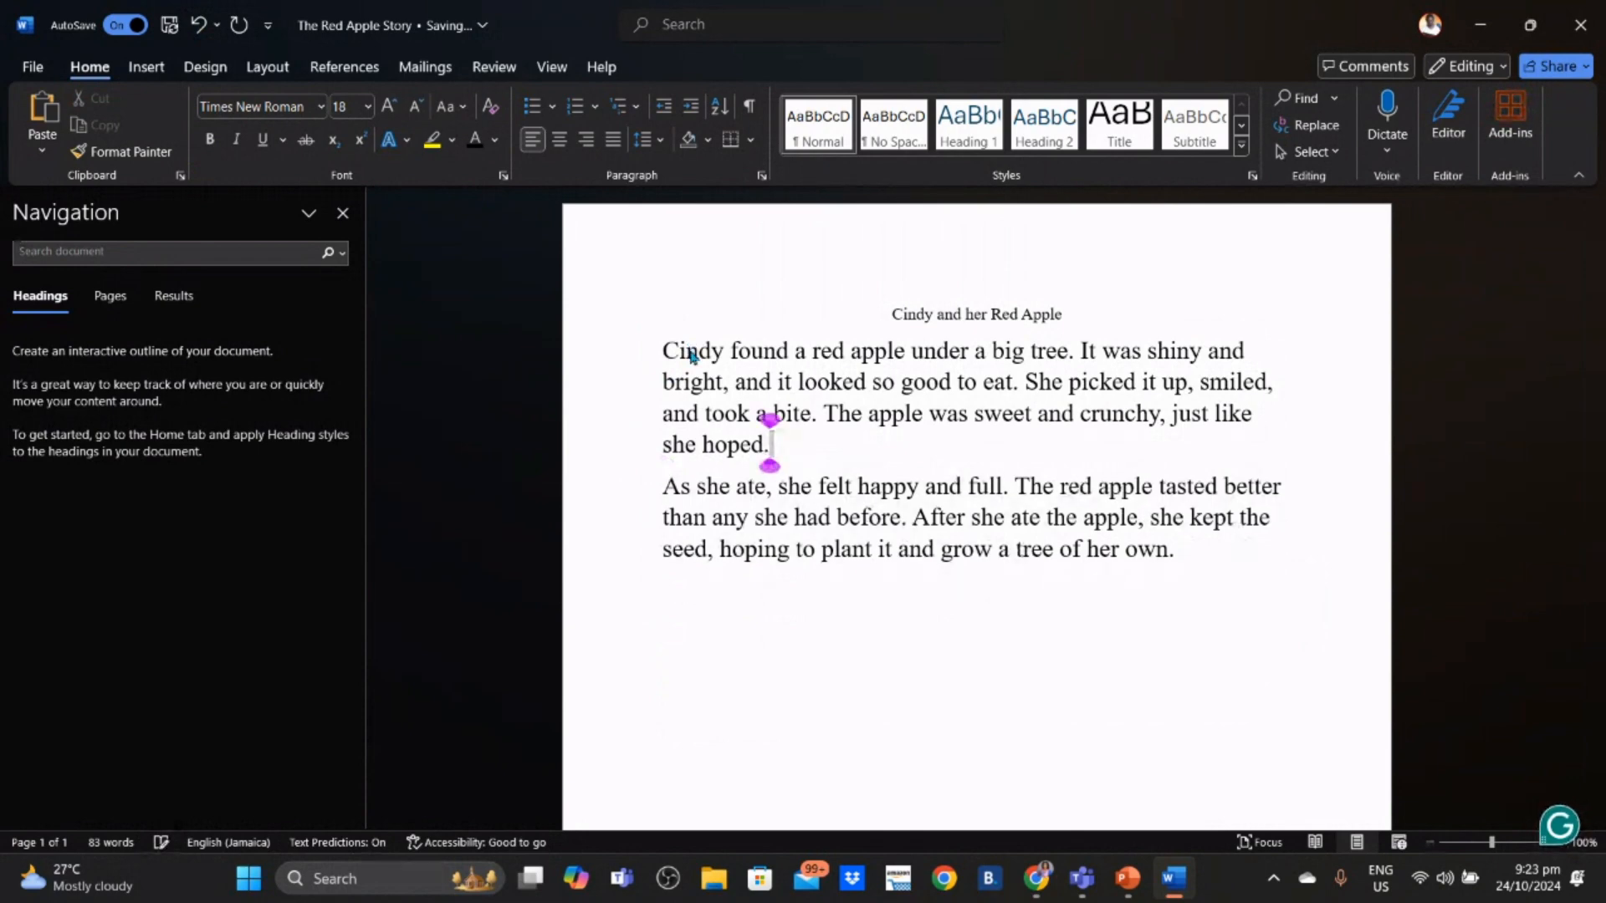
click(962, 654)
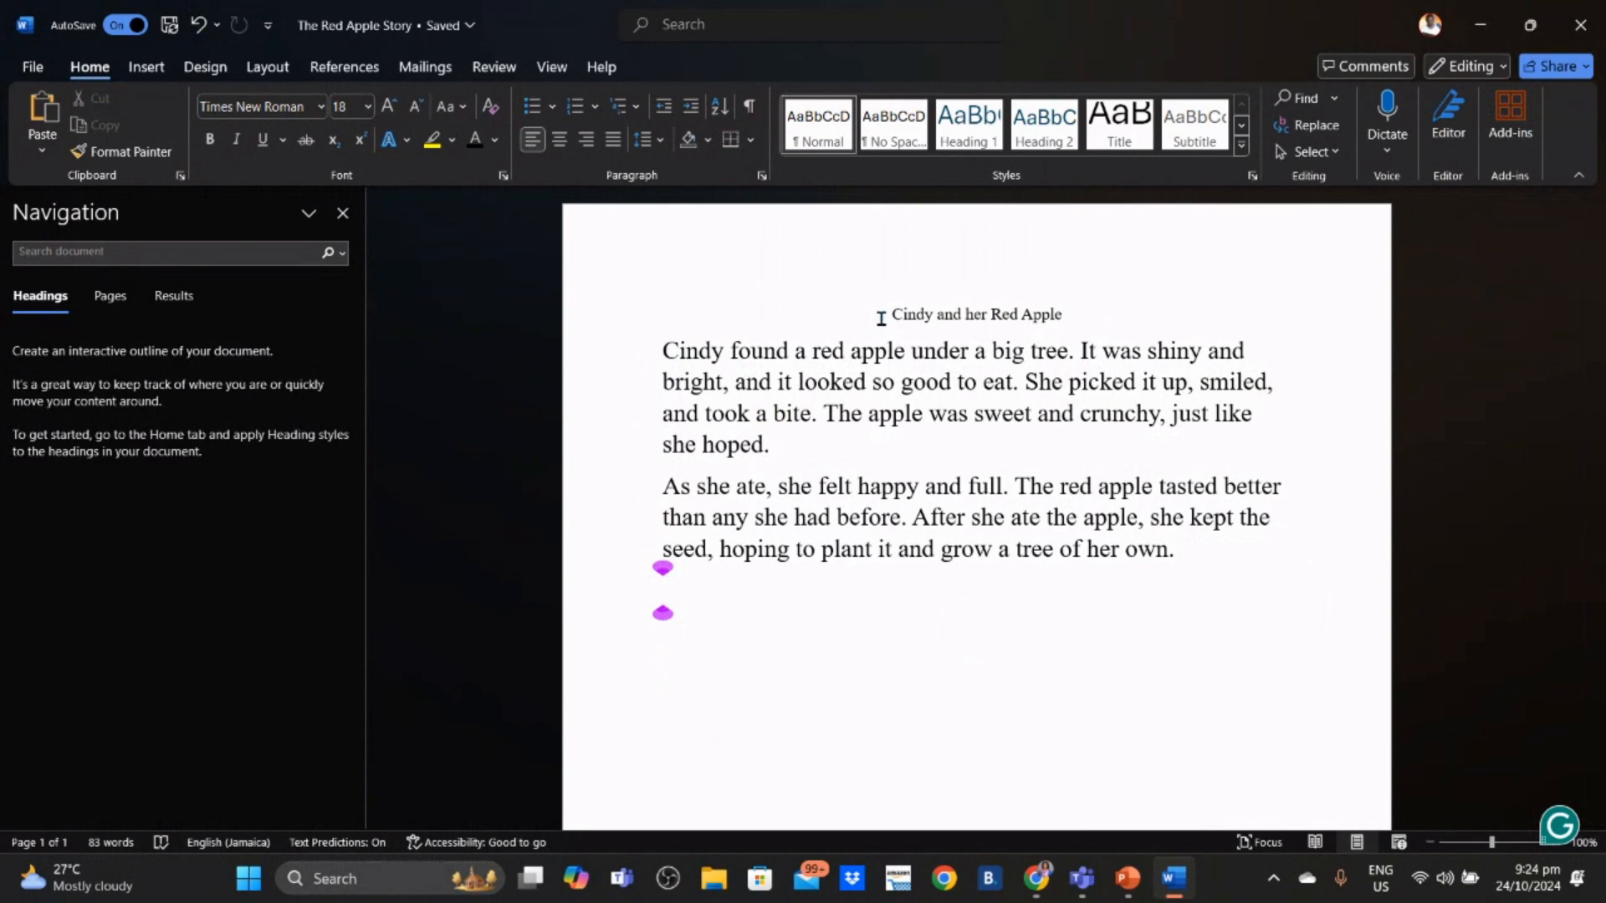
- Format the 'Cindy and her Red Apple' title in Algerian font at size 28
drag(881, 318, 1064, 322)
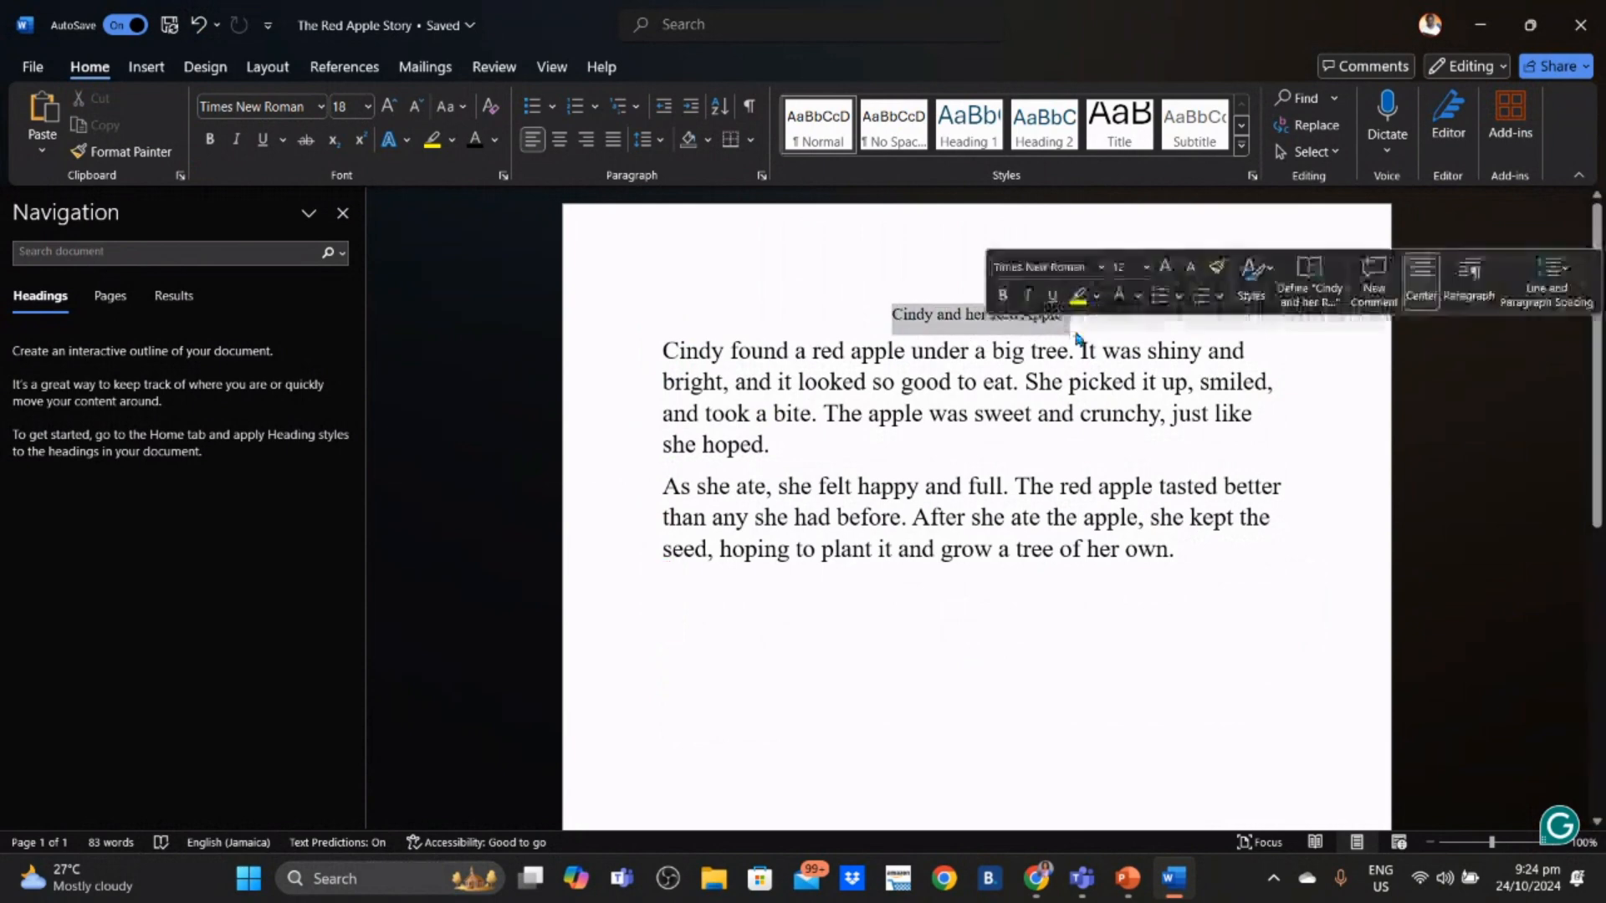
click(322, 108)
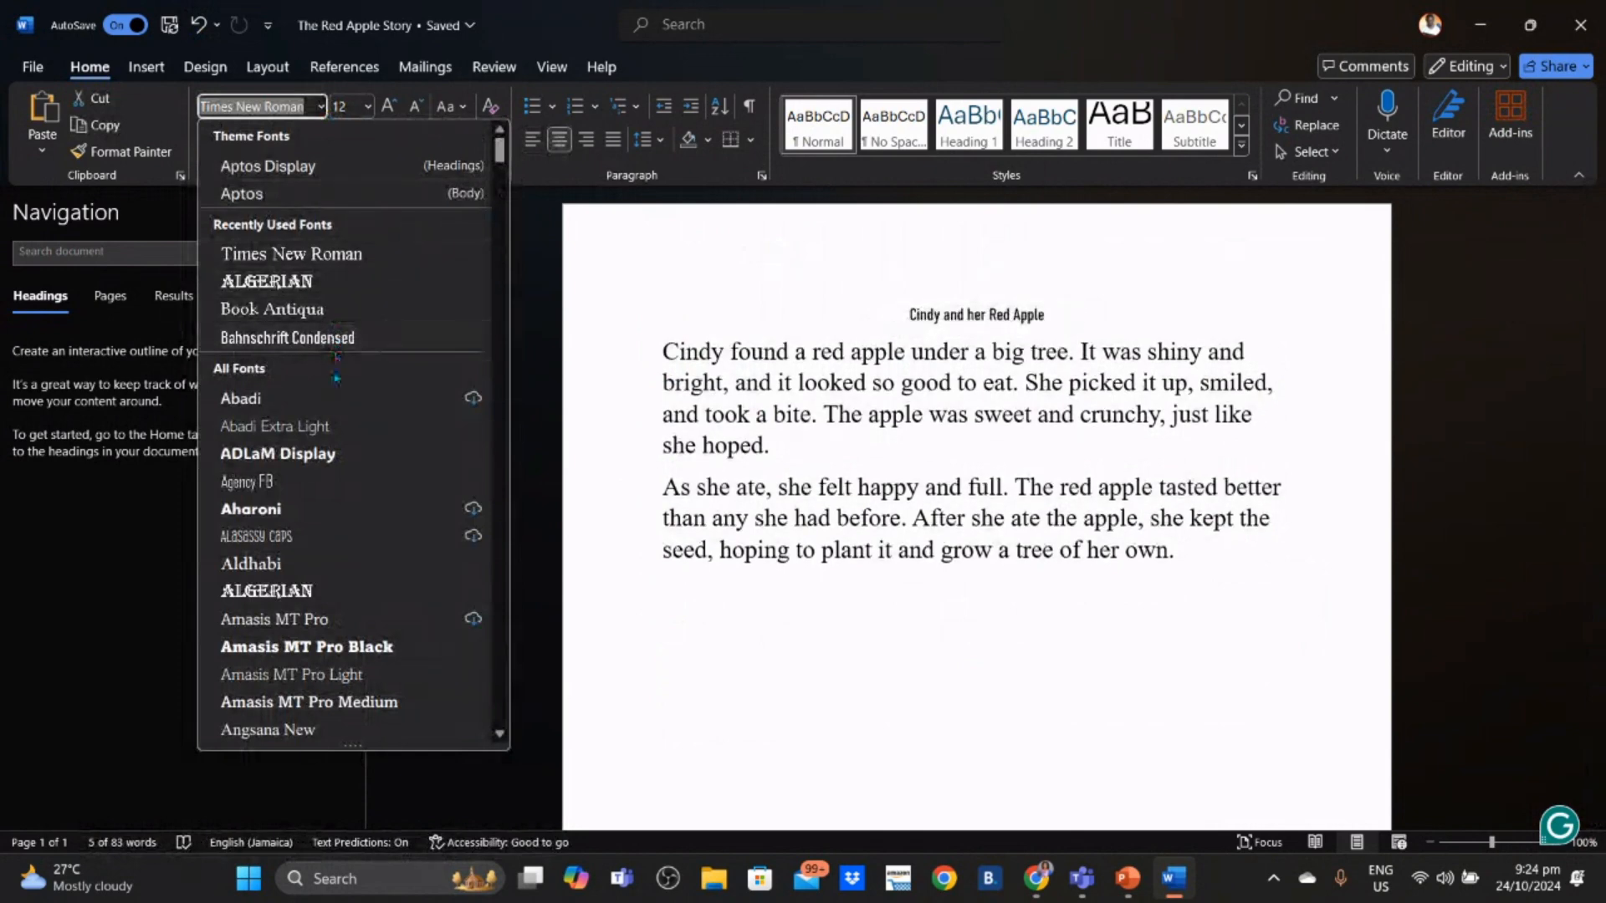
click(322, 592)
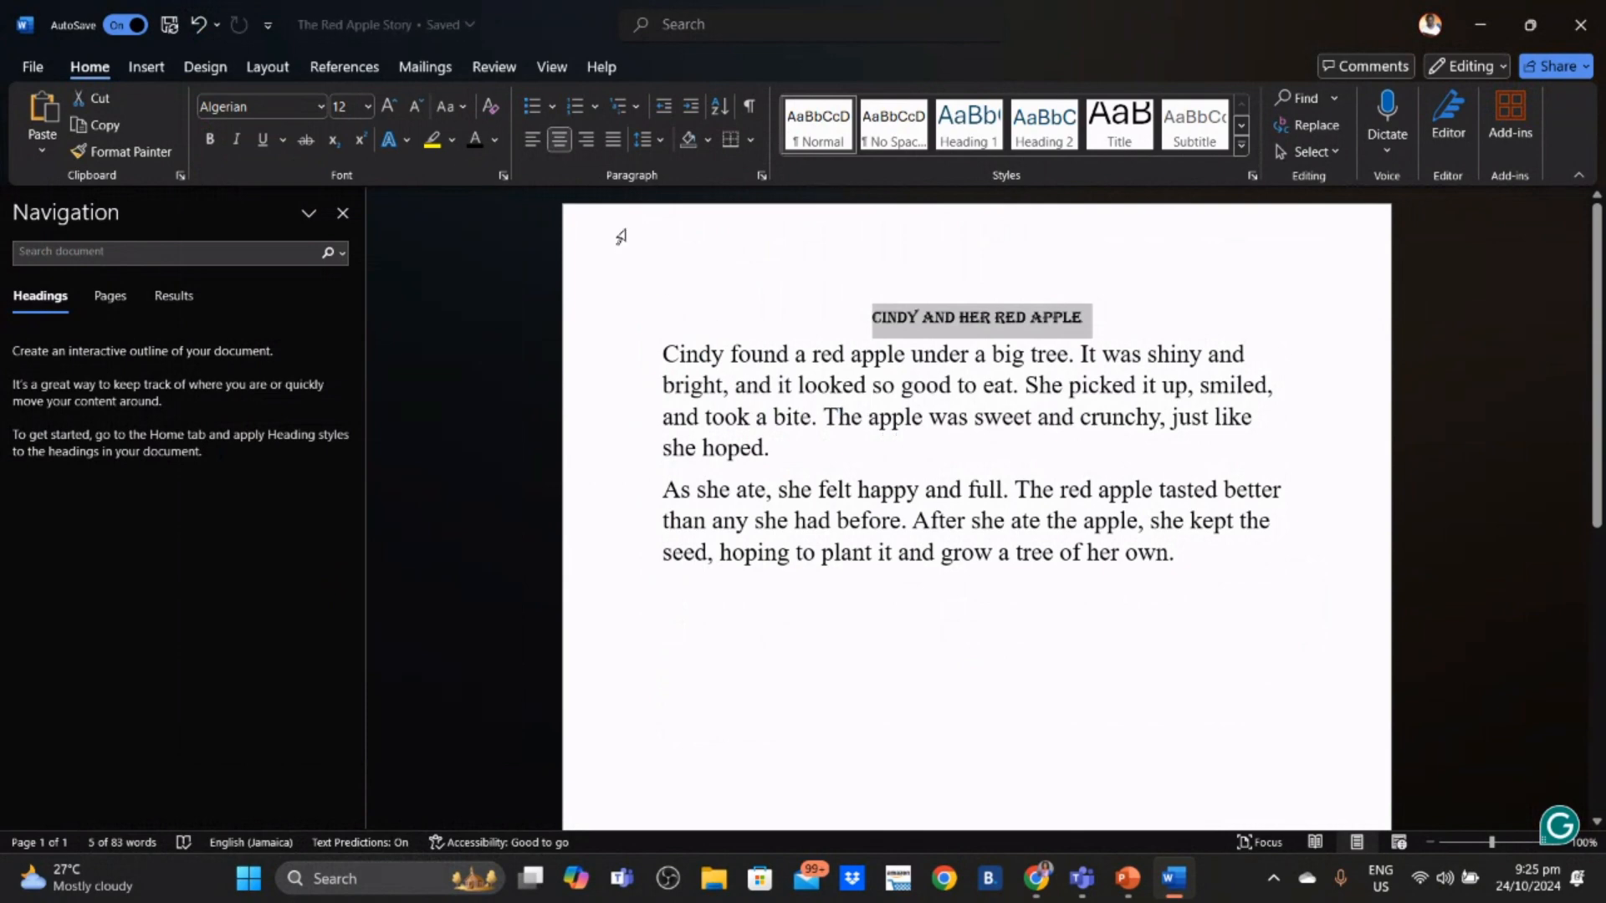
click(366, 109)
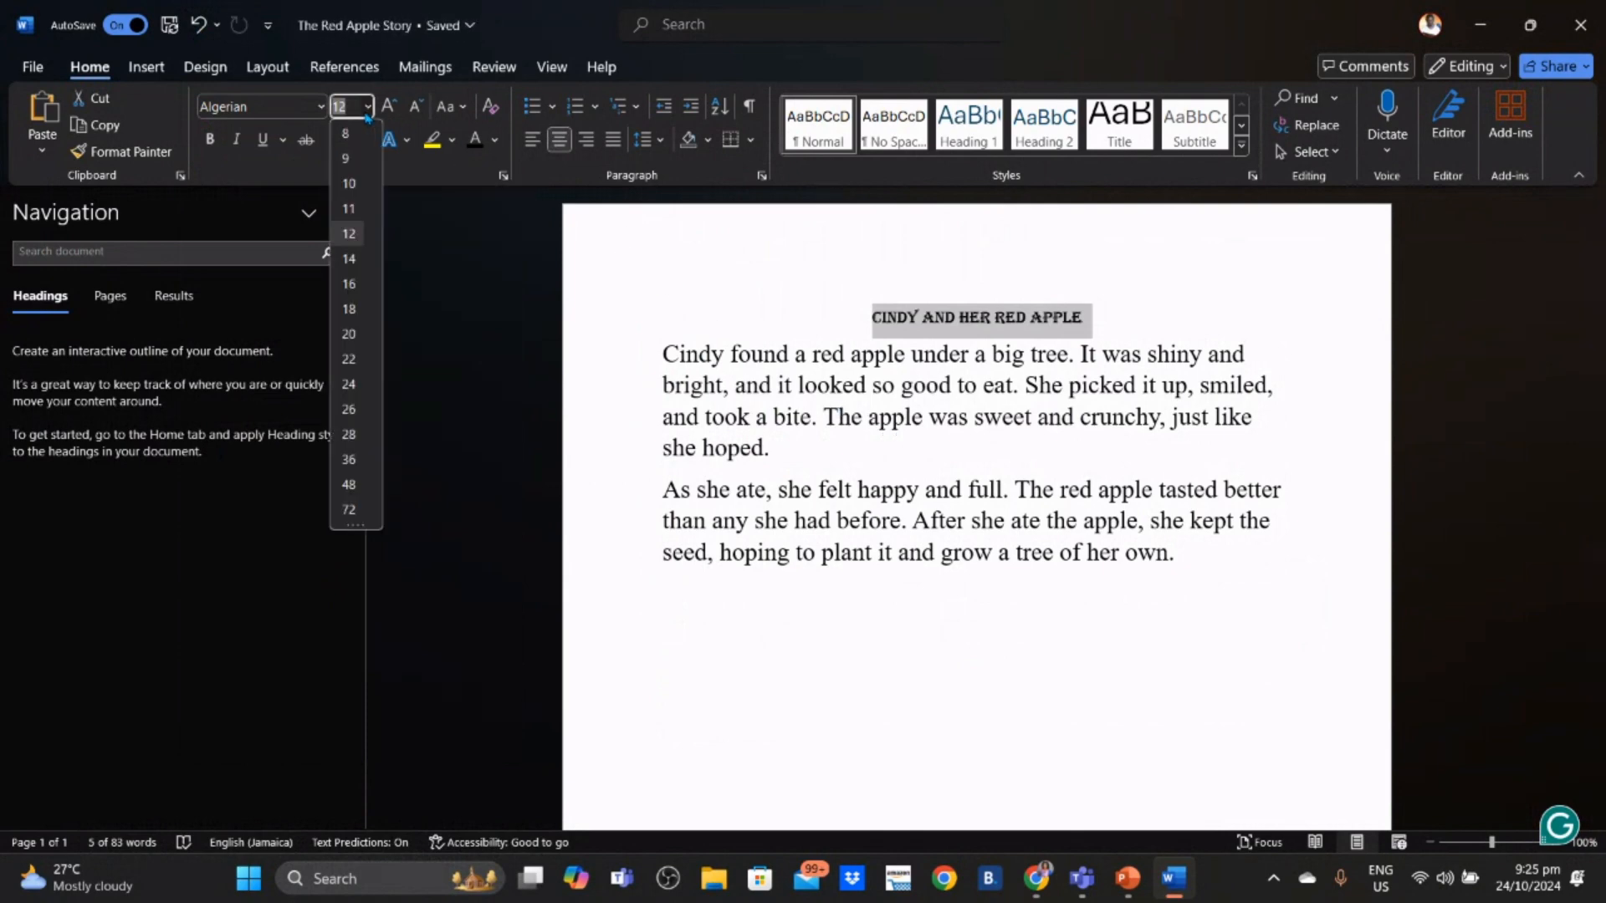
click(345, 434)
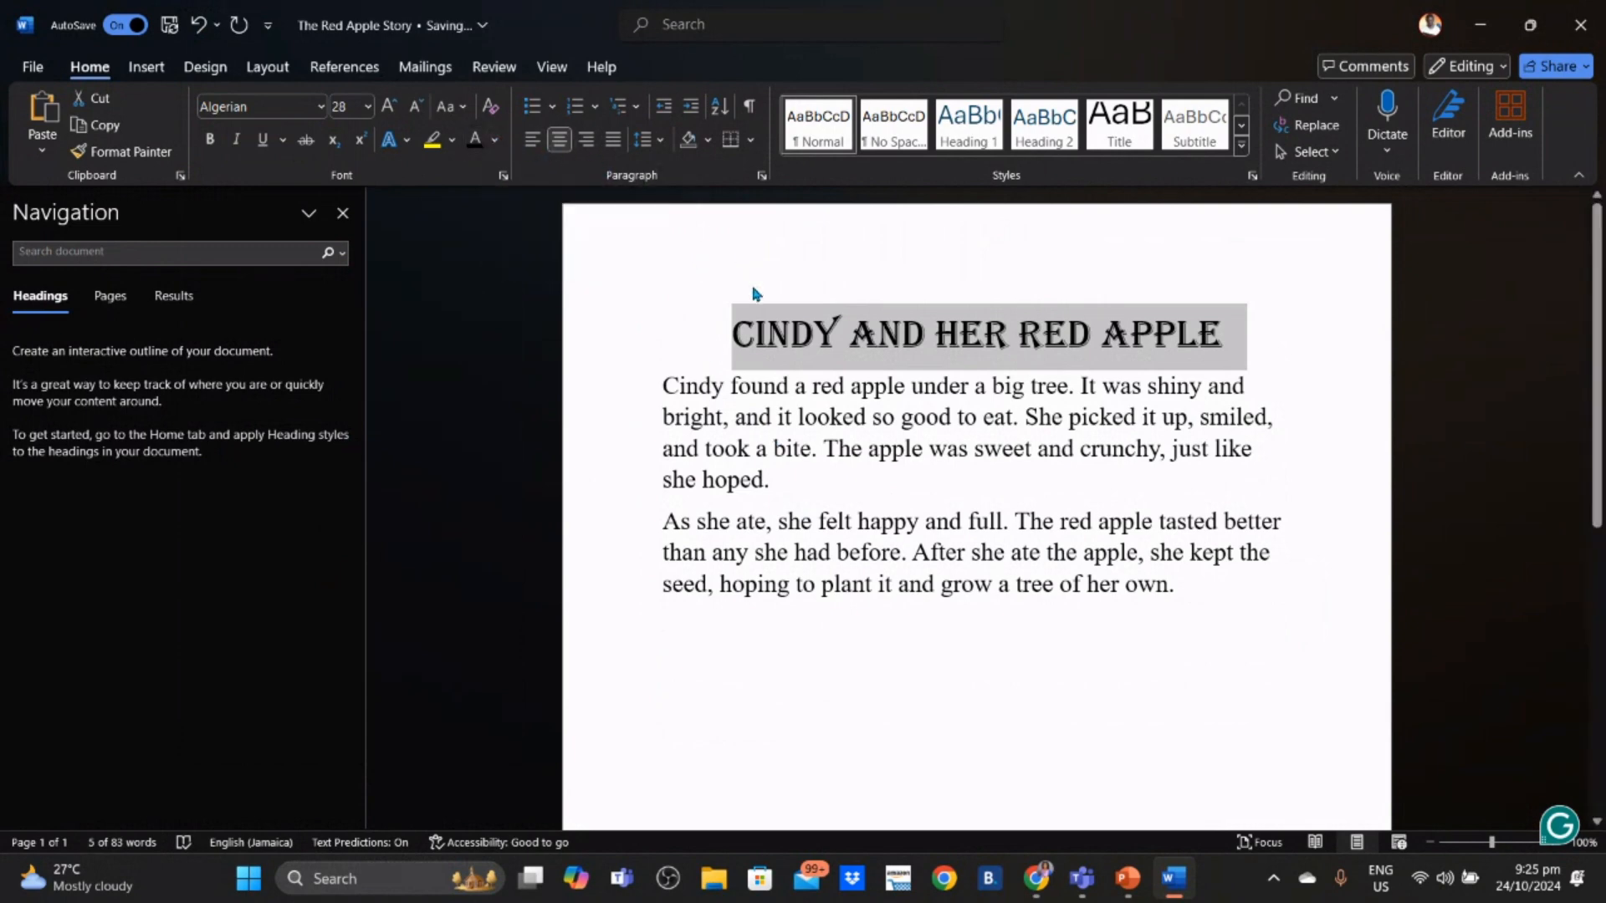
- Colour the title text red
click(495, 140)
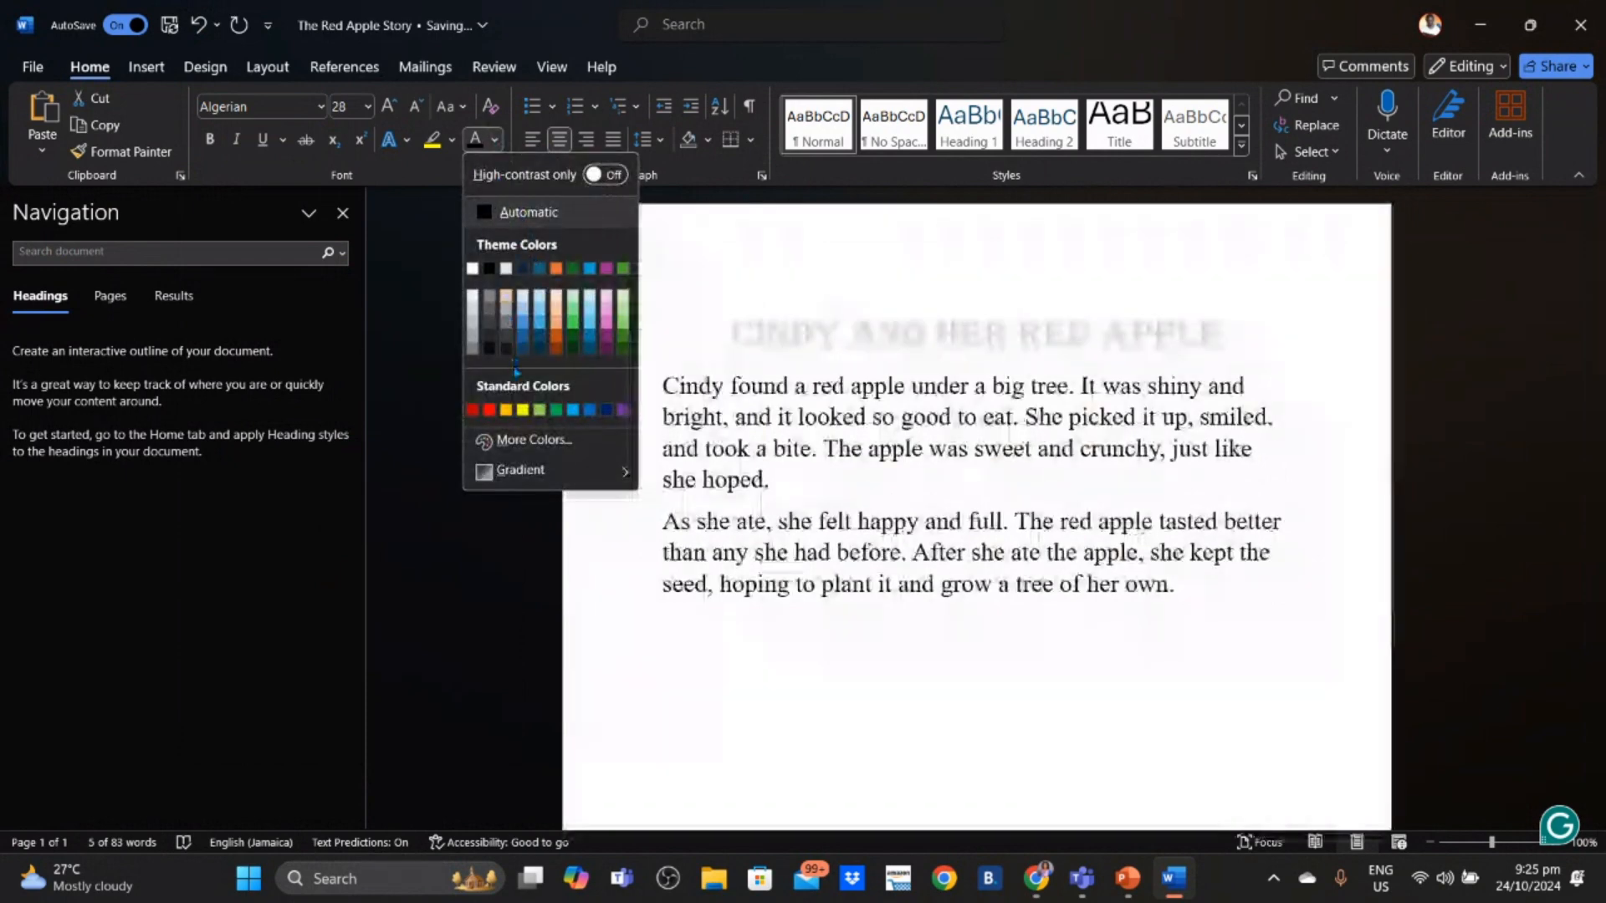
click(490, 414)
click(840, 449)
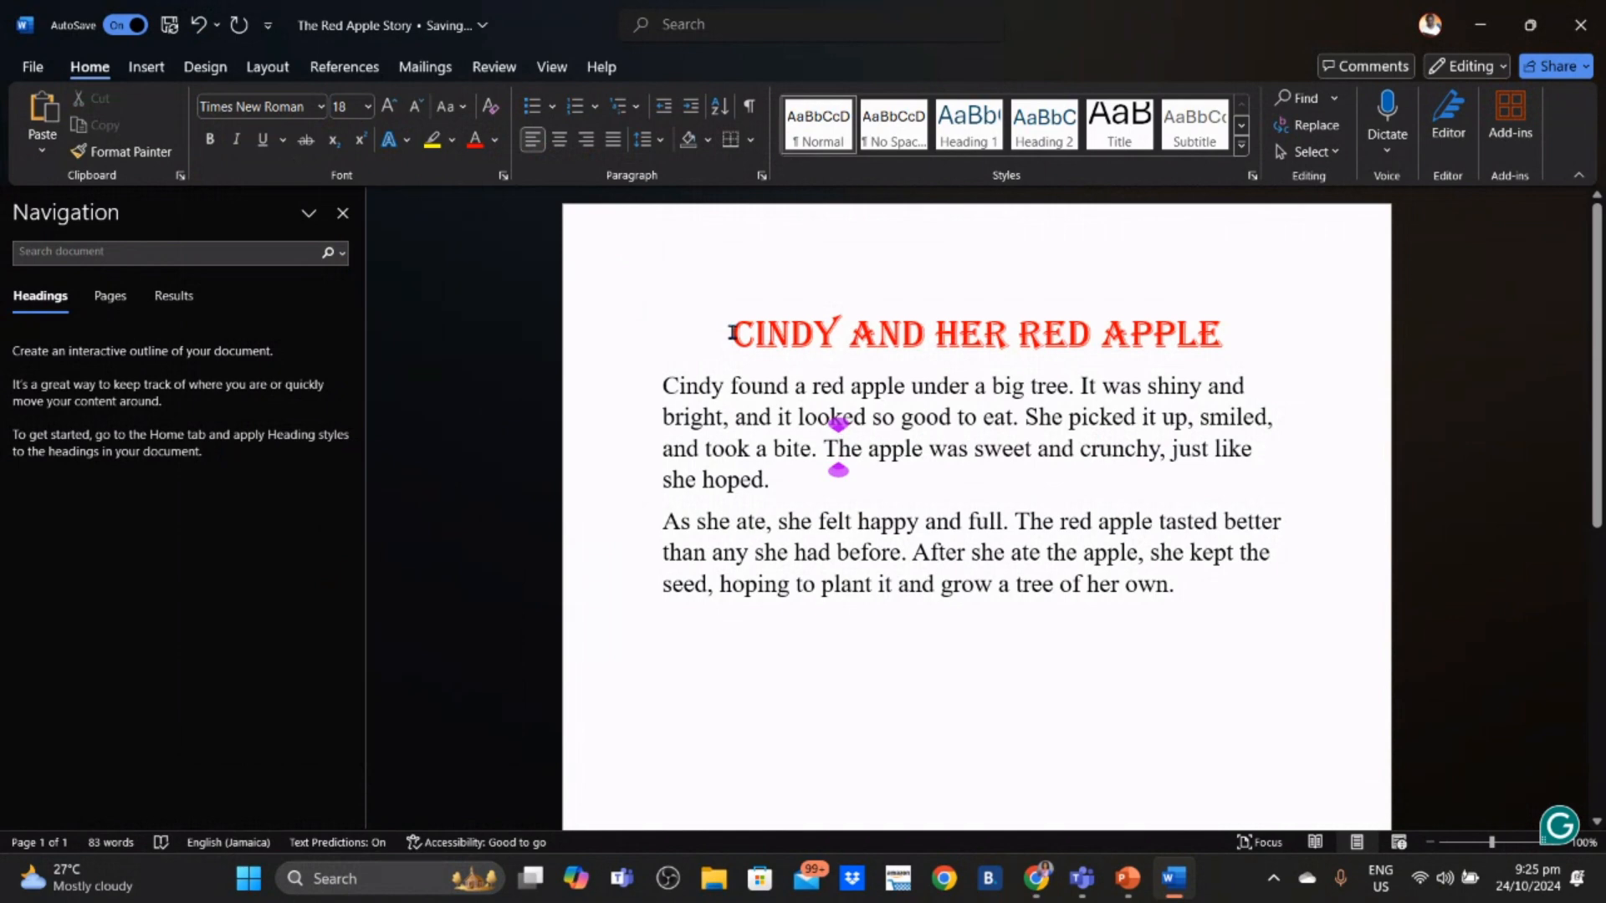
- Make the title bold, double-underlined and italic
drag(729, 332, 1182, 344)
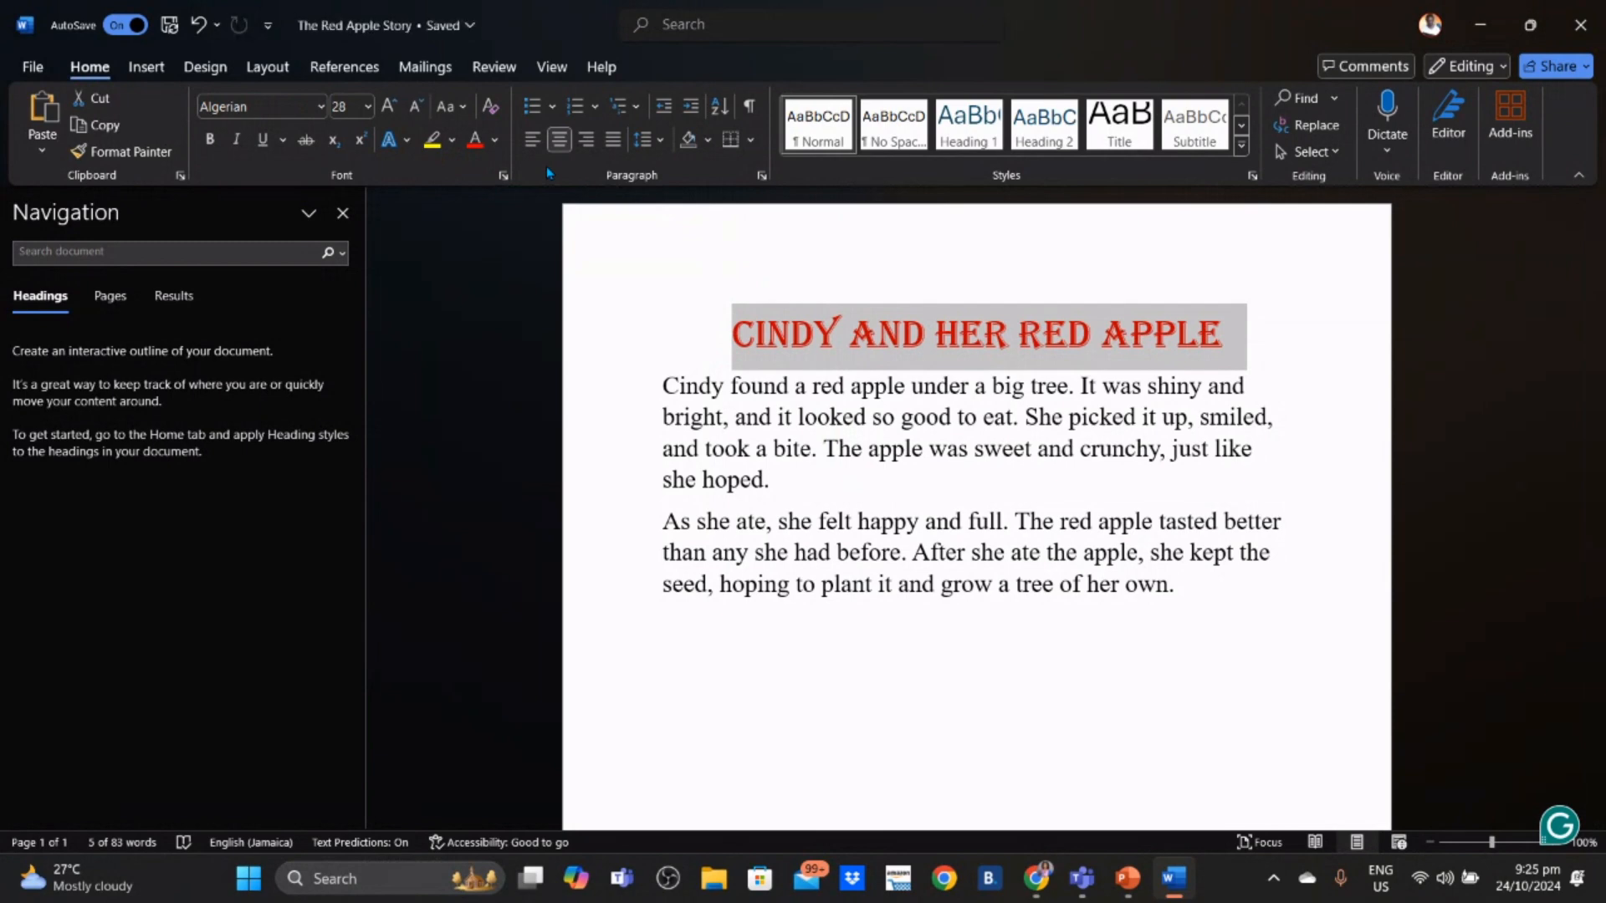
click(208, 143)
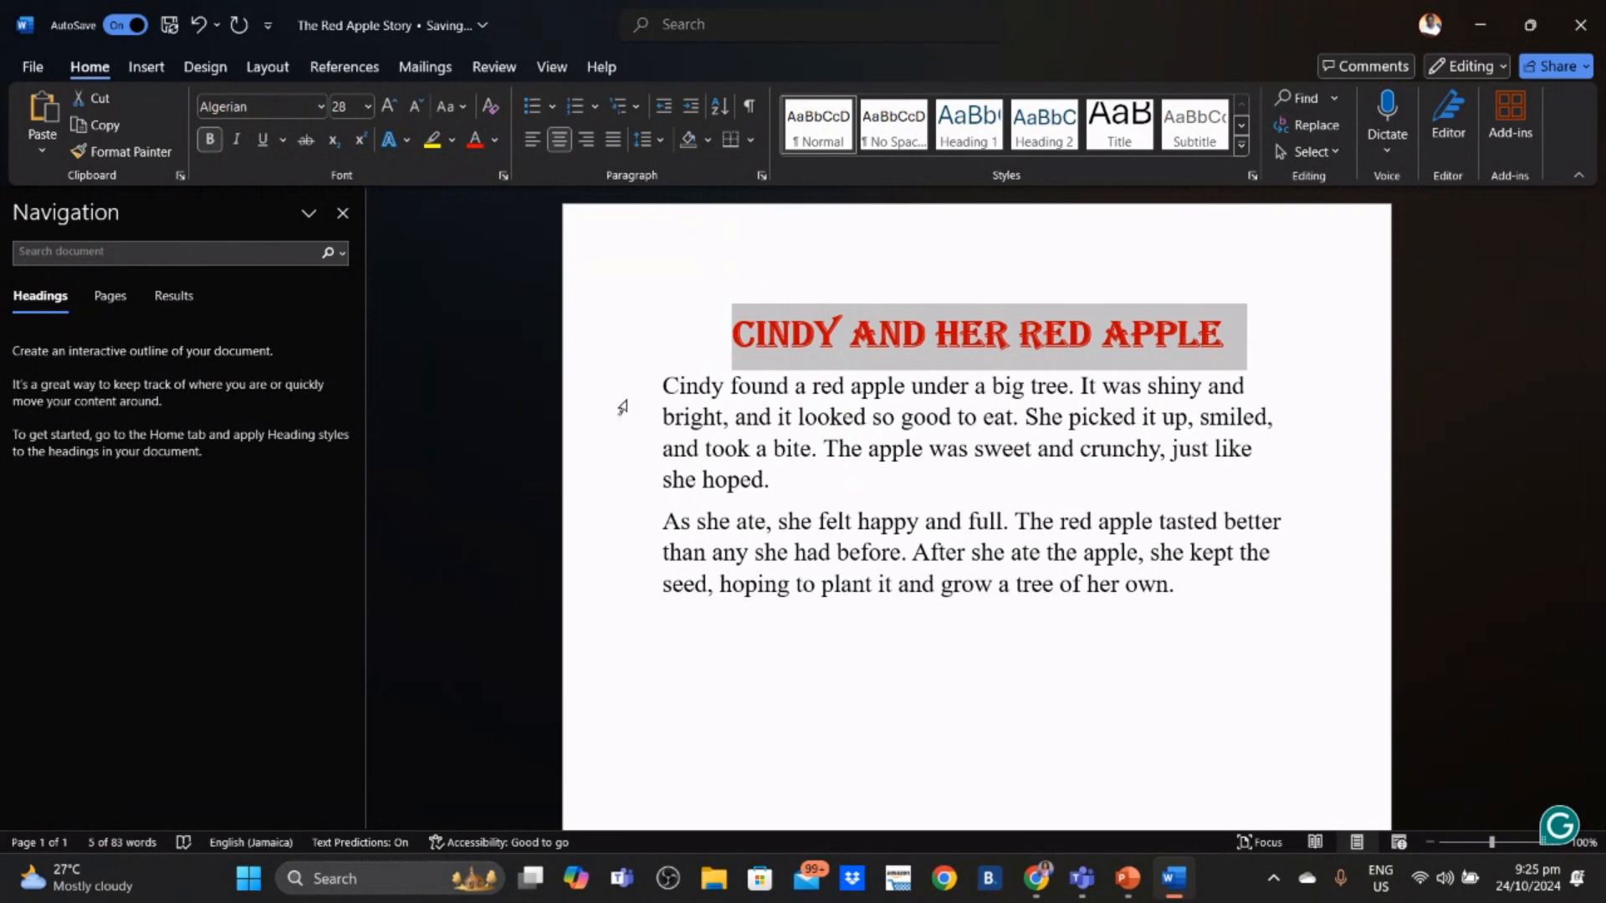
click(282, 140)
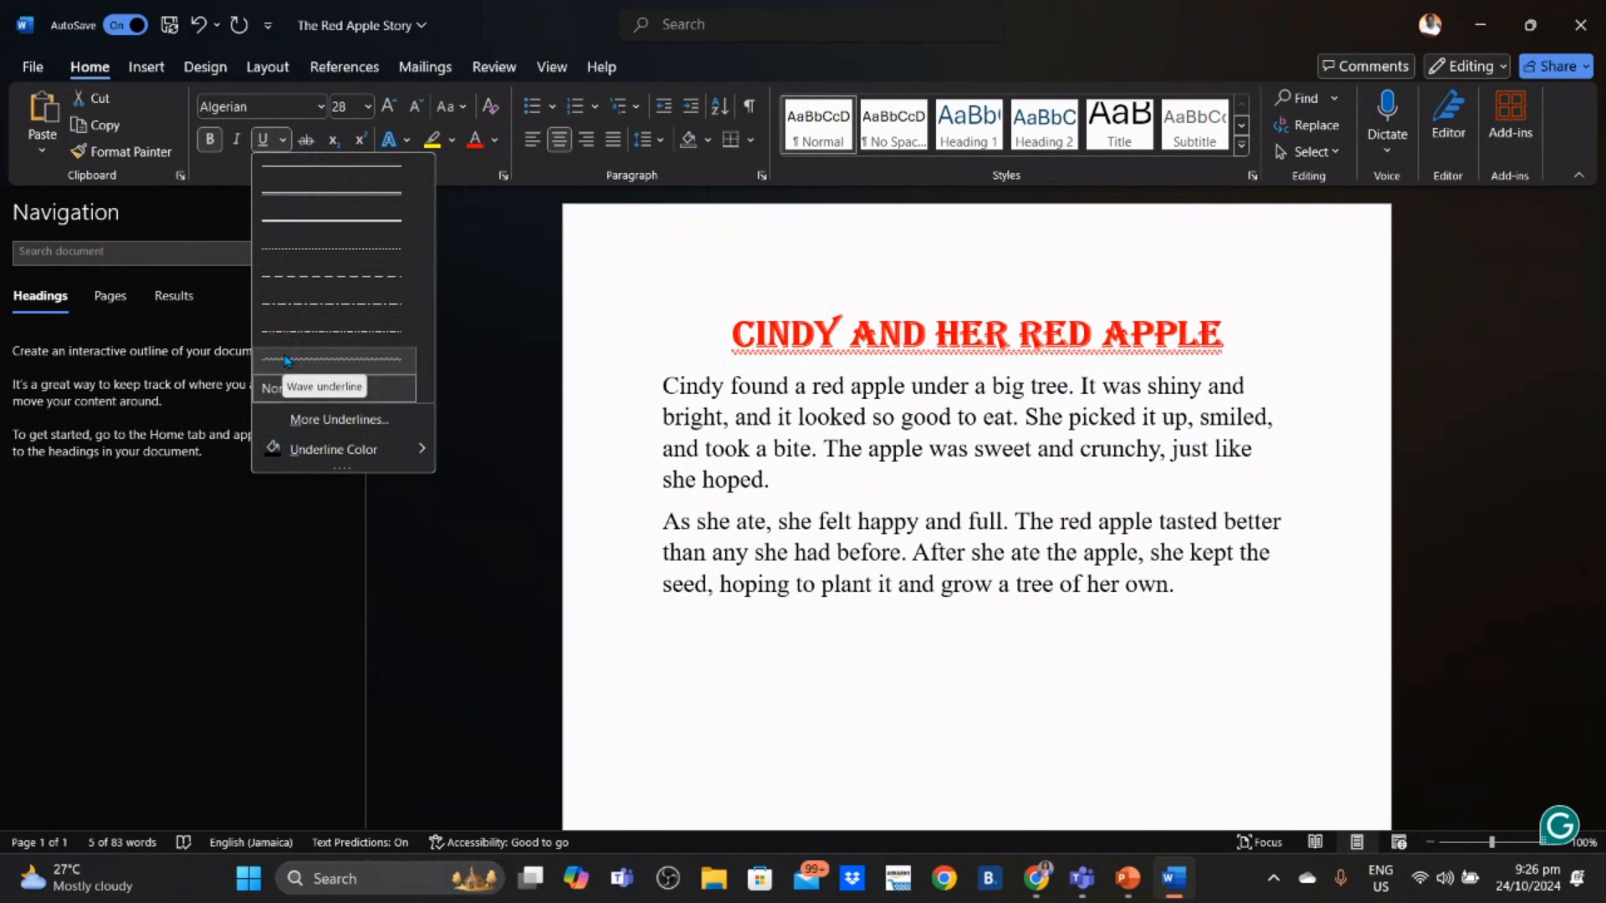
click(304, 194)
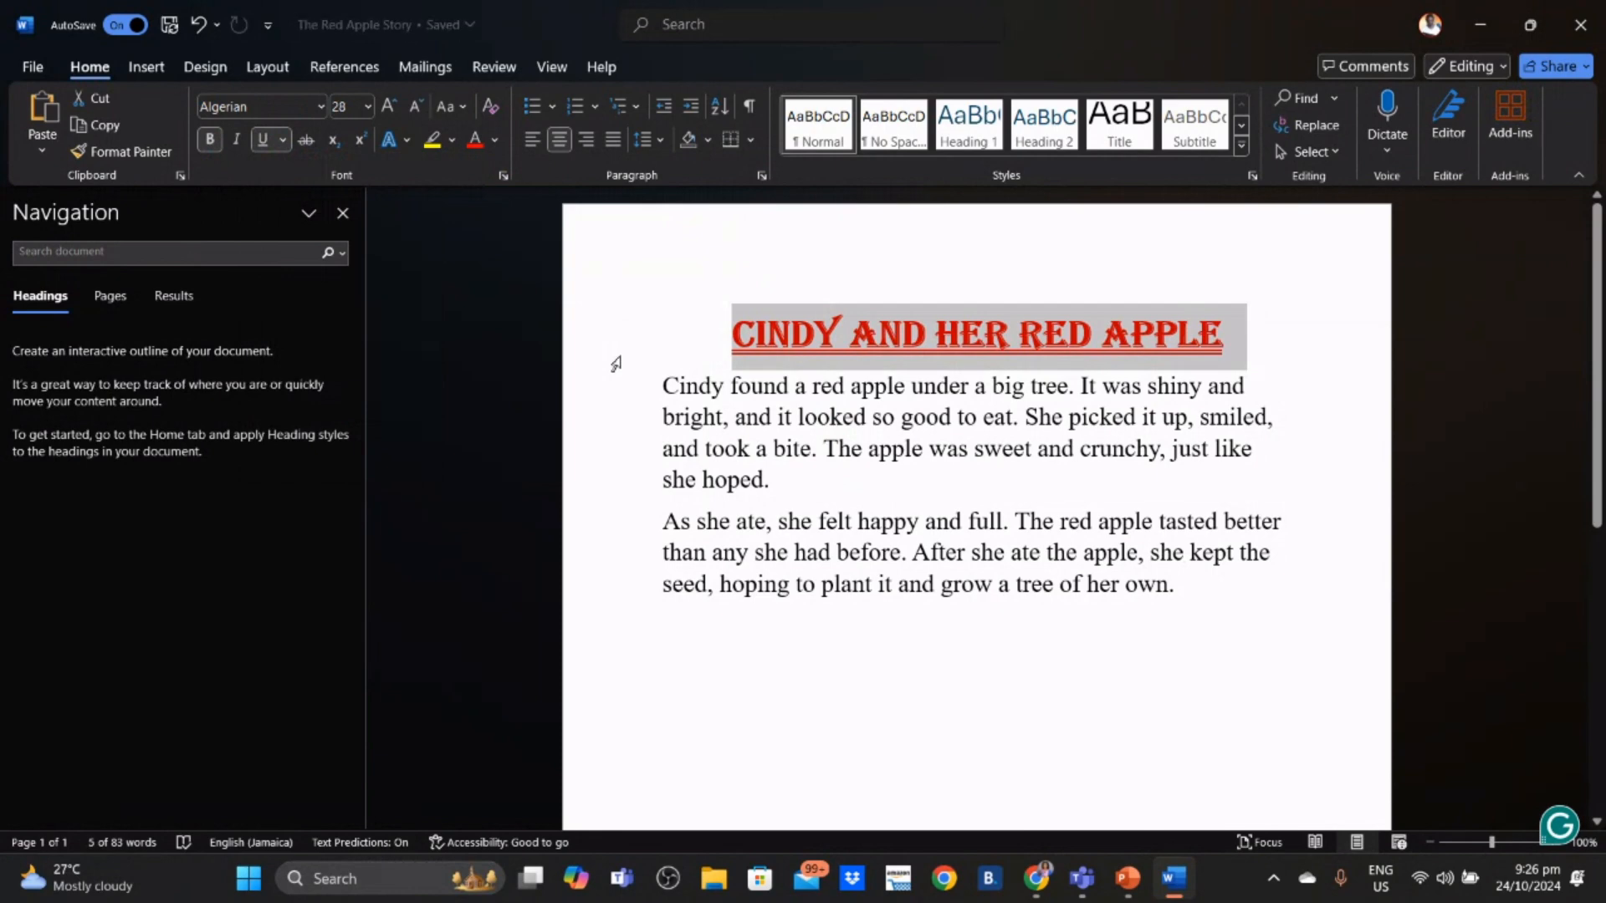
click(237, 141)
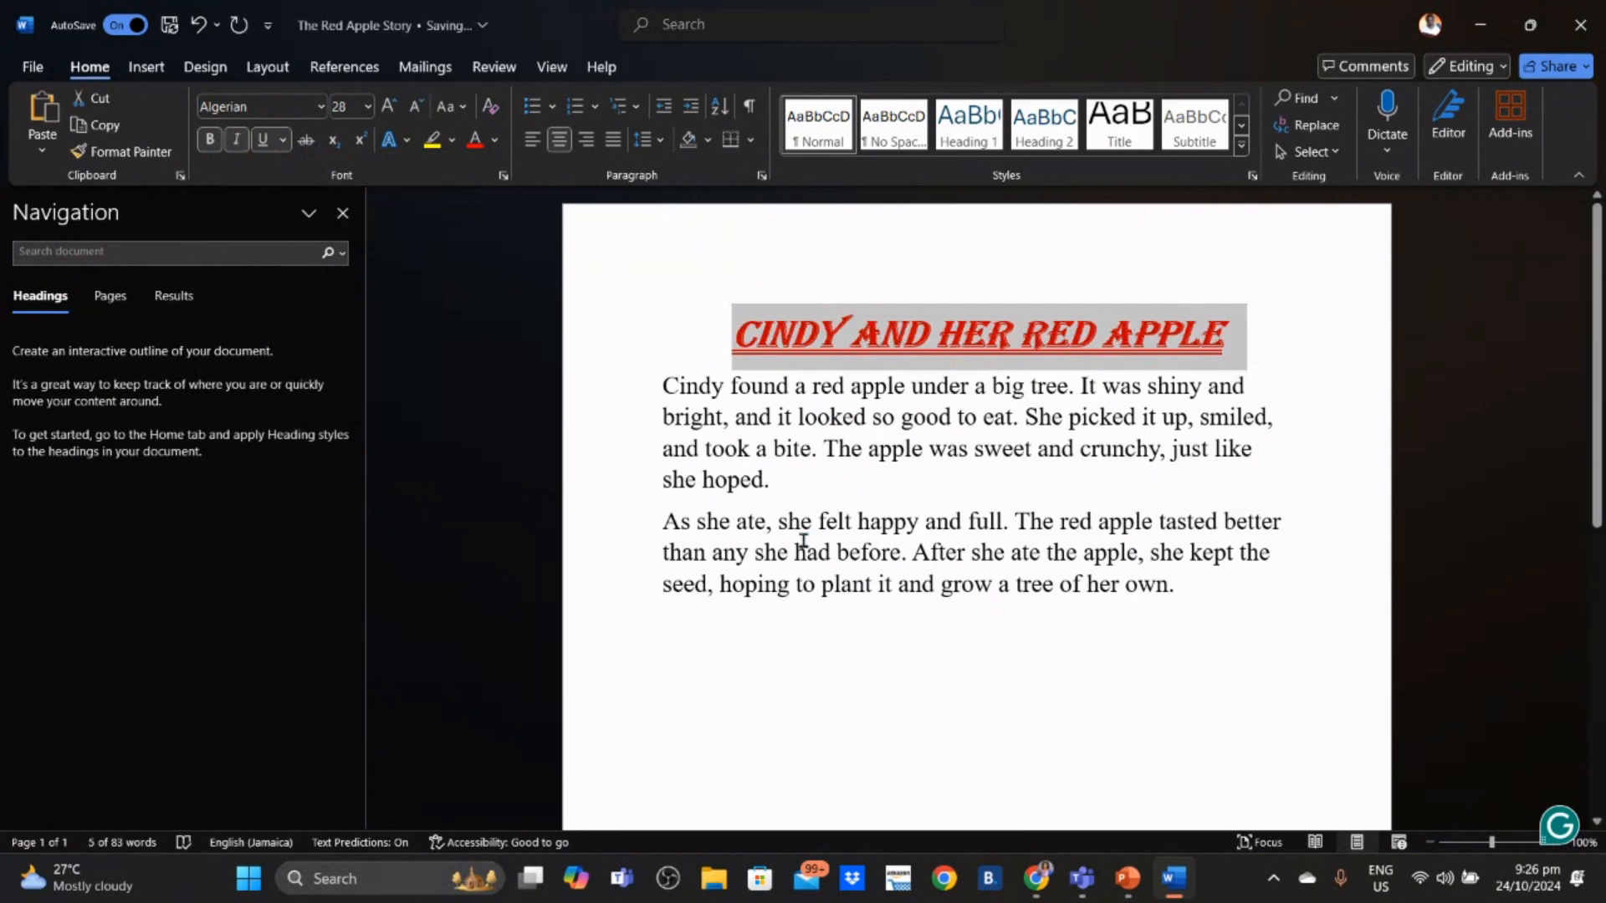
click(946, 487)
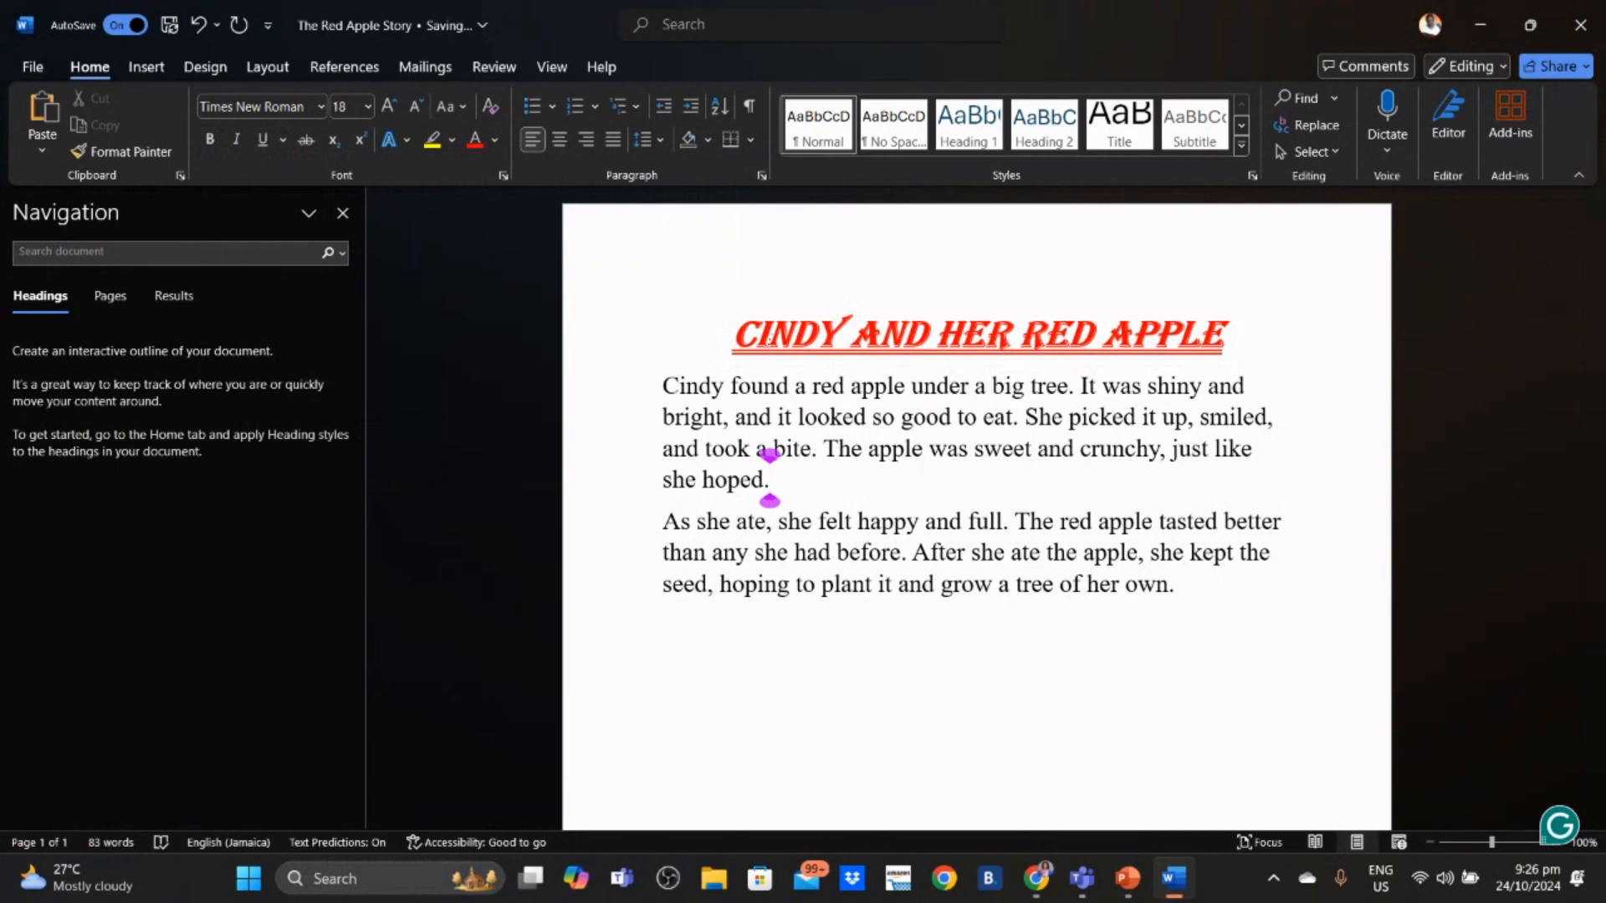
- Start a Find search of the document, which shows no matches for the old term 'his'
click(1128, 675)
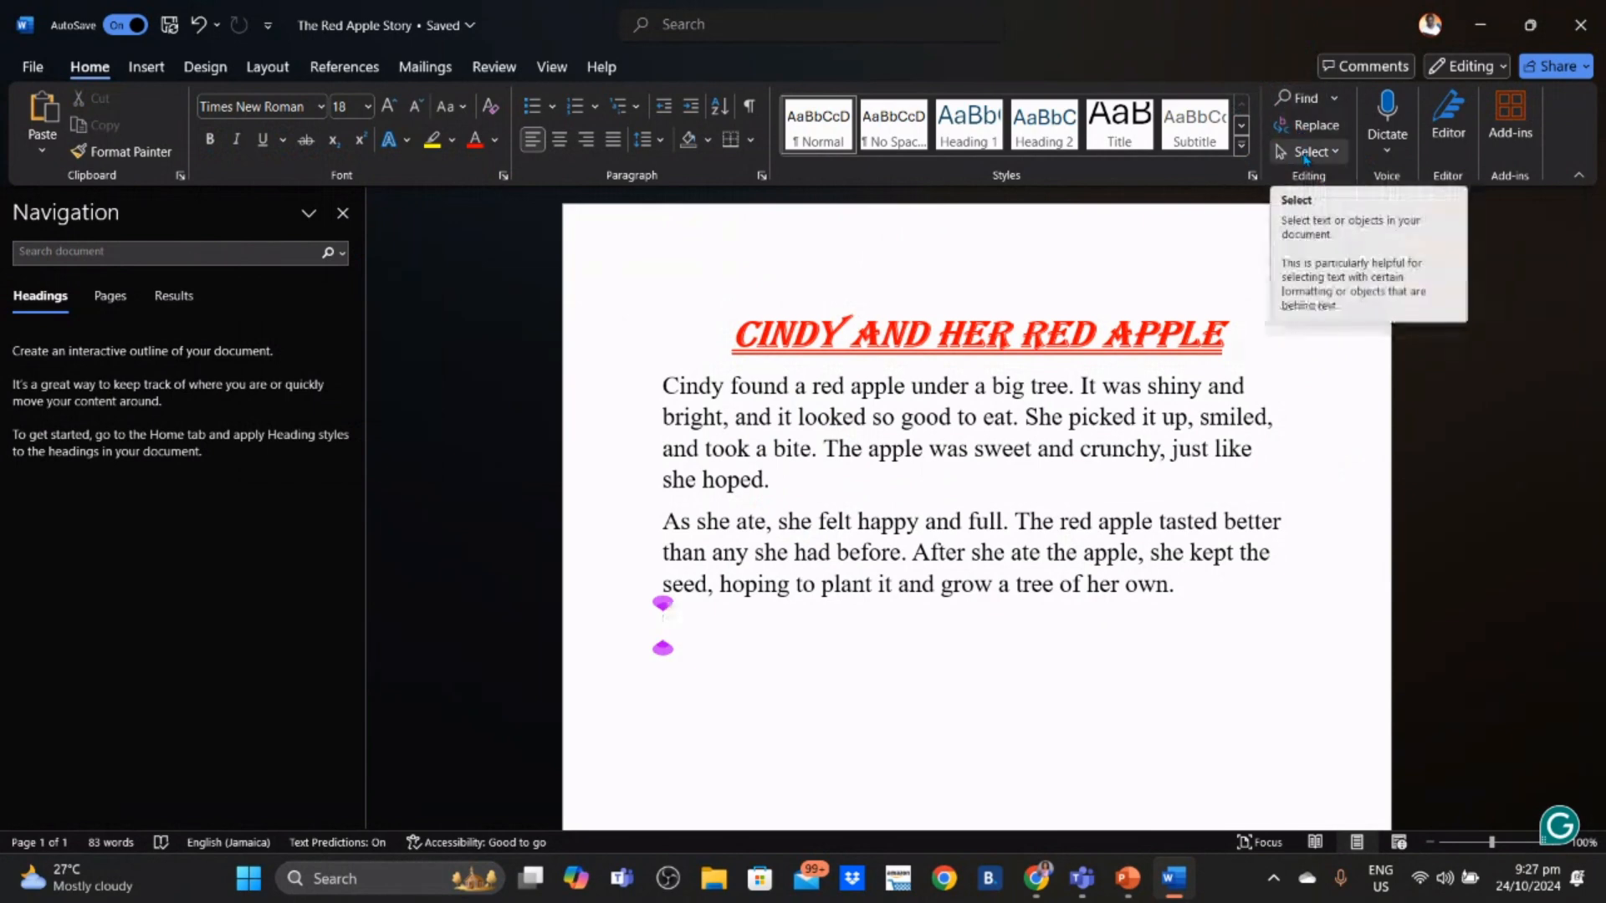
click(1332, 100)
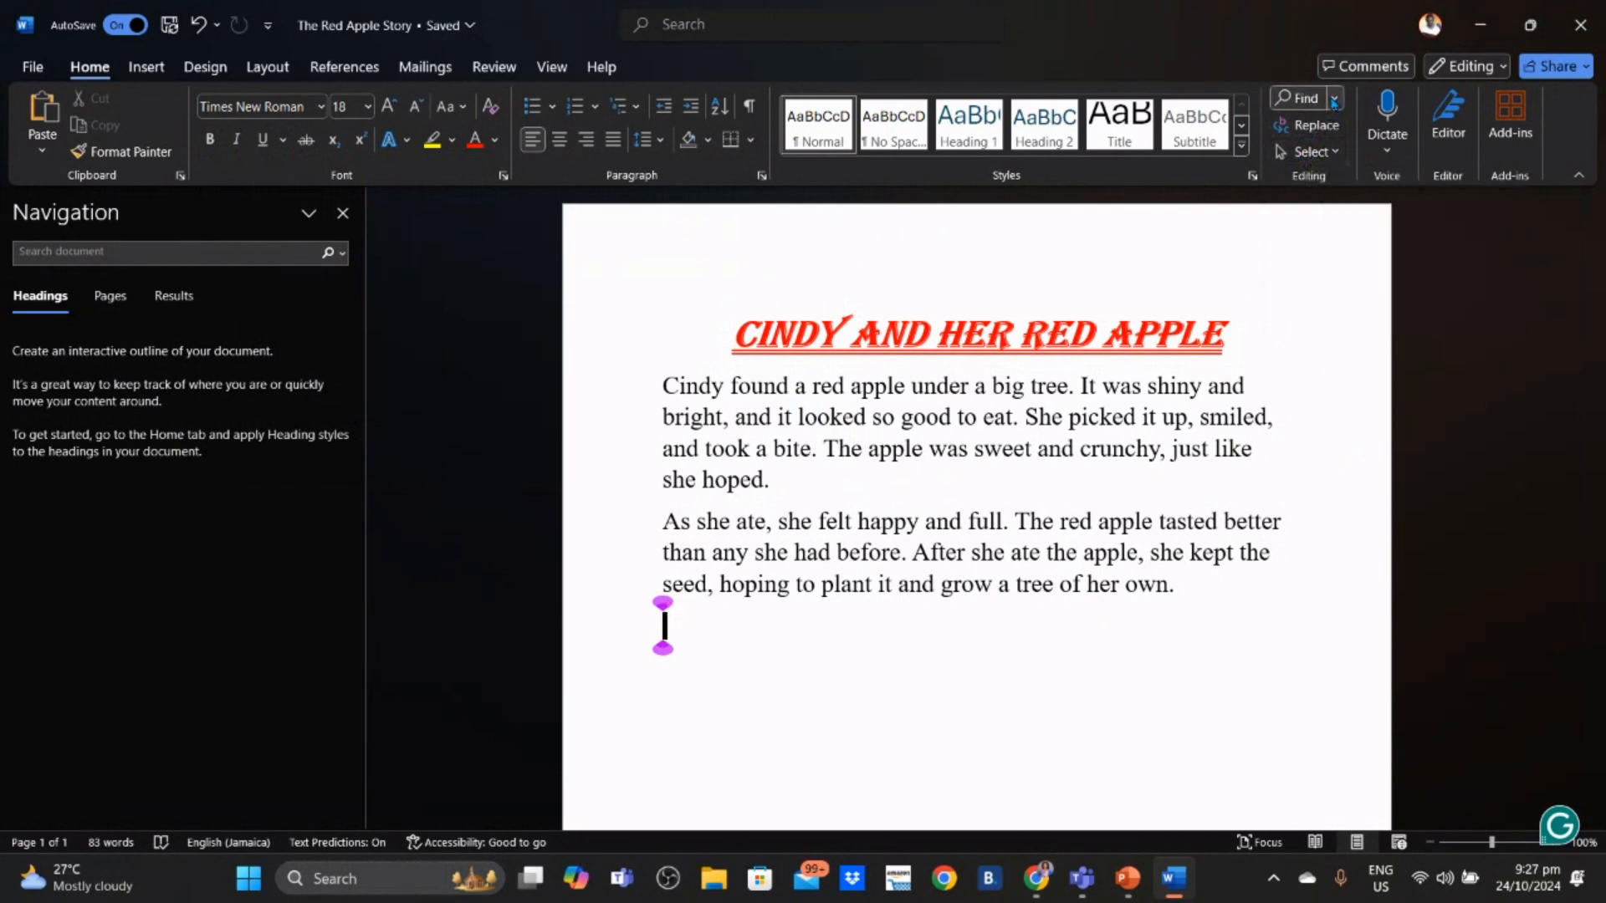
click(1320, 127)
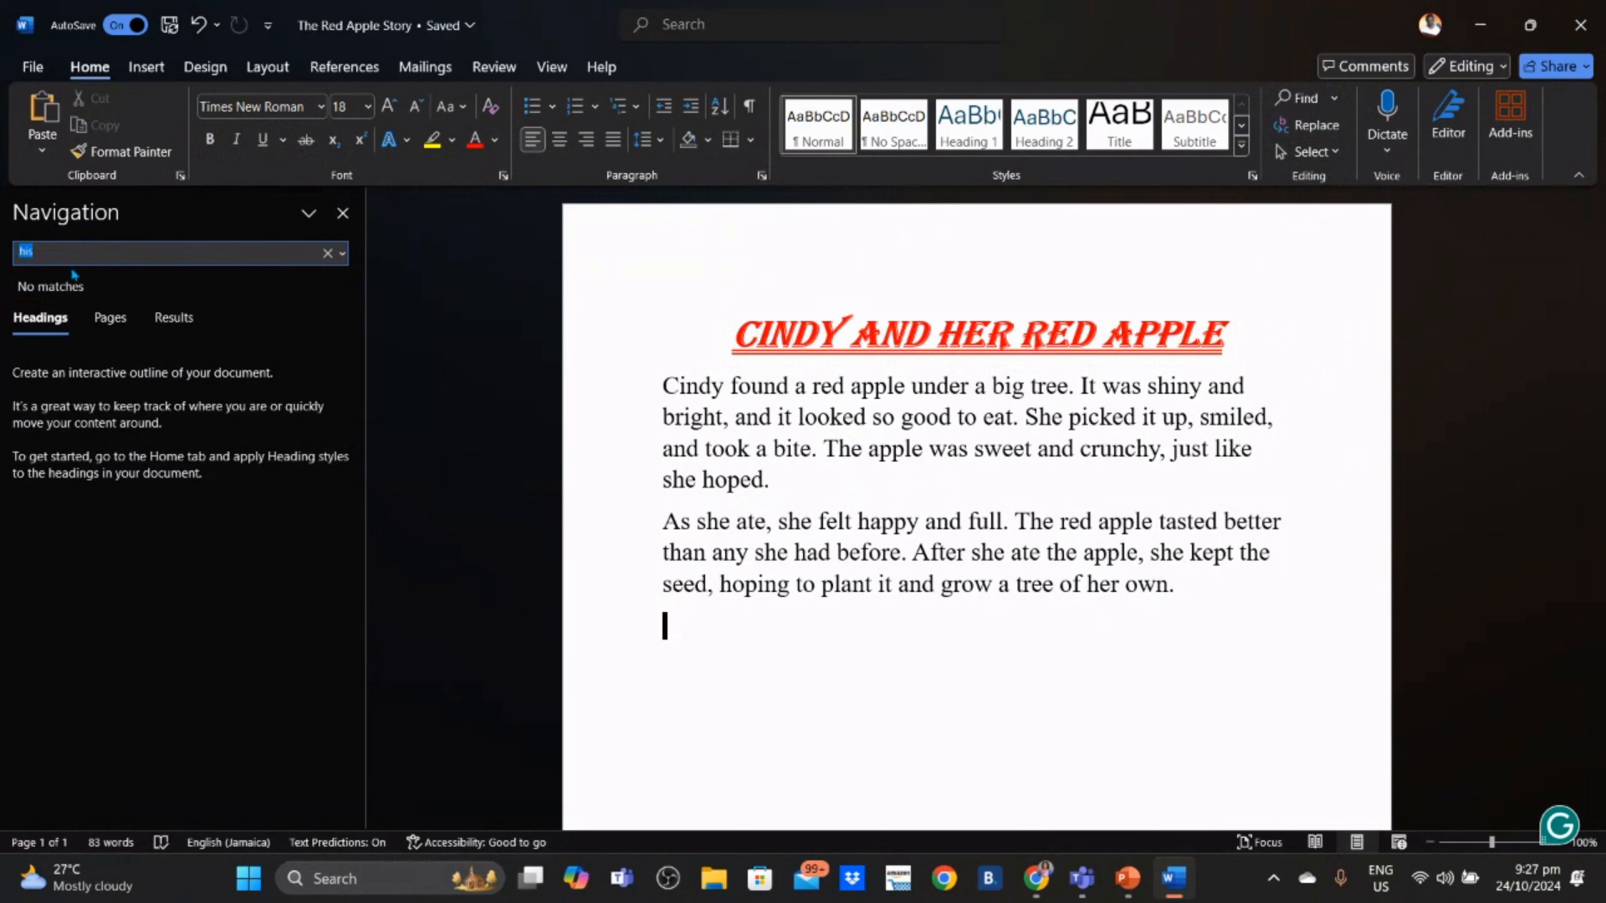
- Search for 'bright', 'she' and 'apple' in turn (5 apple matches), then close the Navigation pane
key(BackSpace)
text(br)
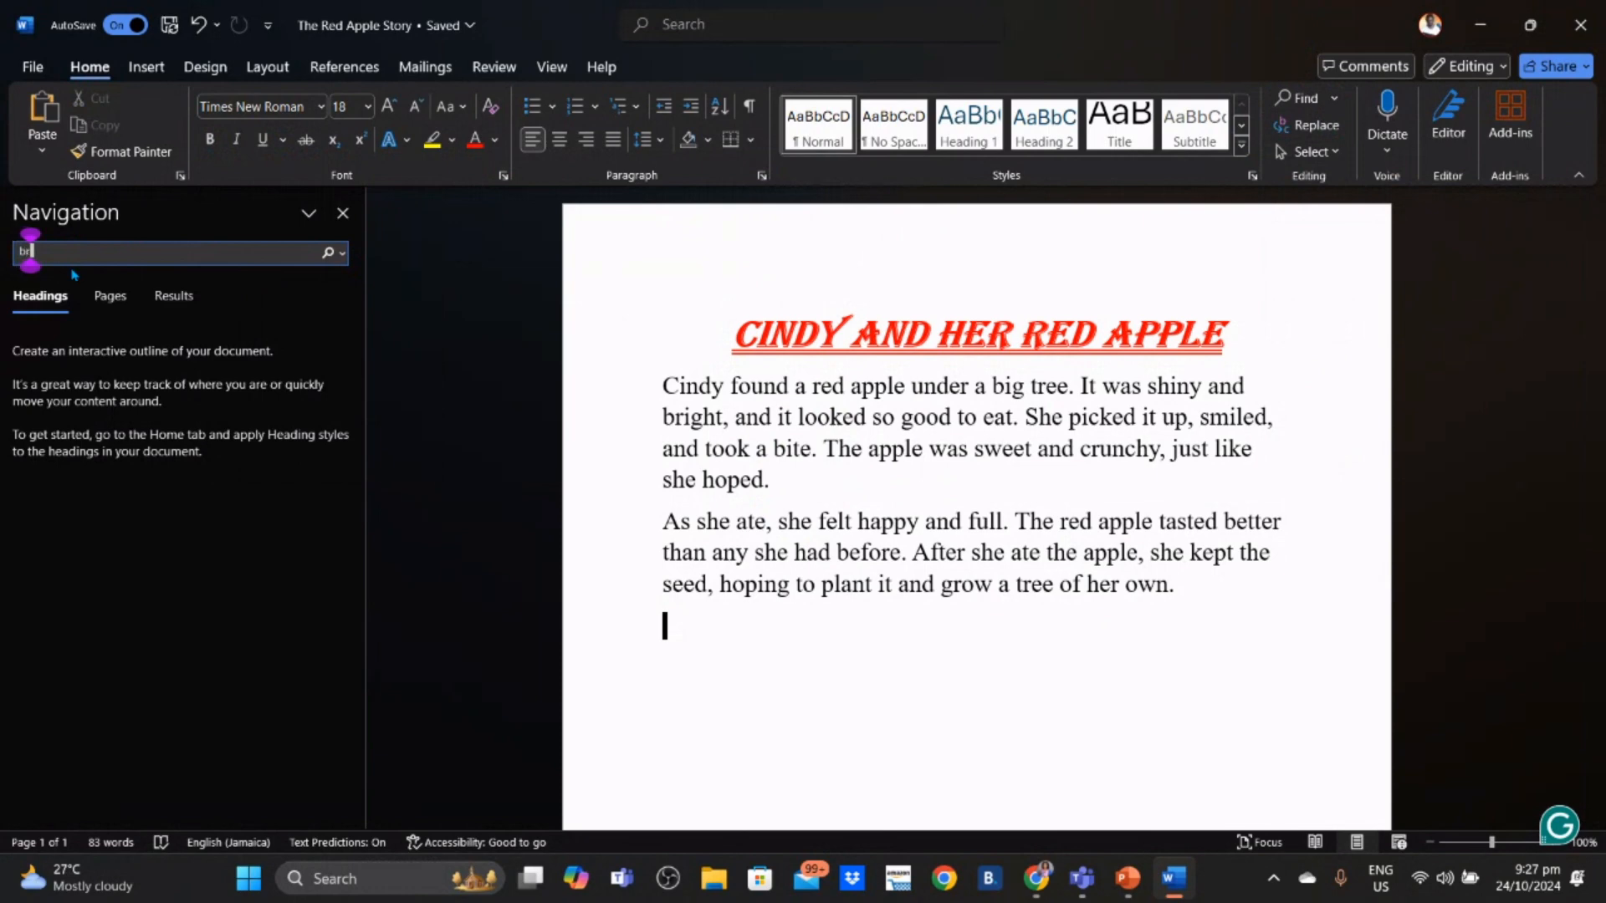
text(ight)
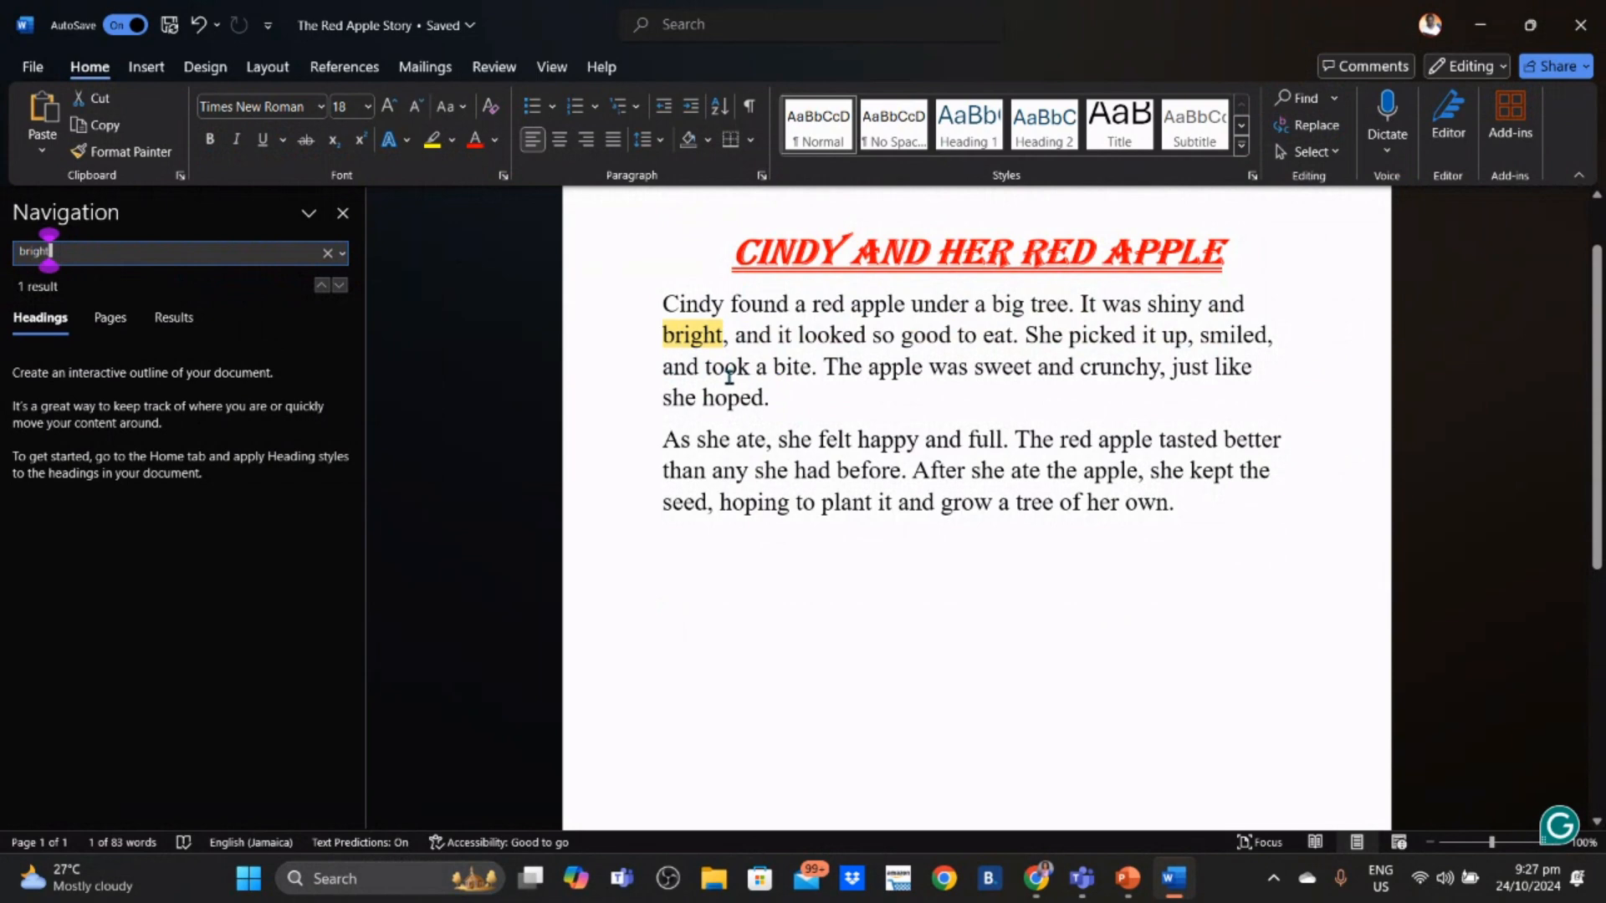
key(BackSpace)
key(BackSpace)
key(BackSpace)
key(BackSpace)
key(BackSpace)
key(BackSpace)
text(she)
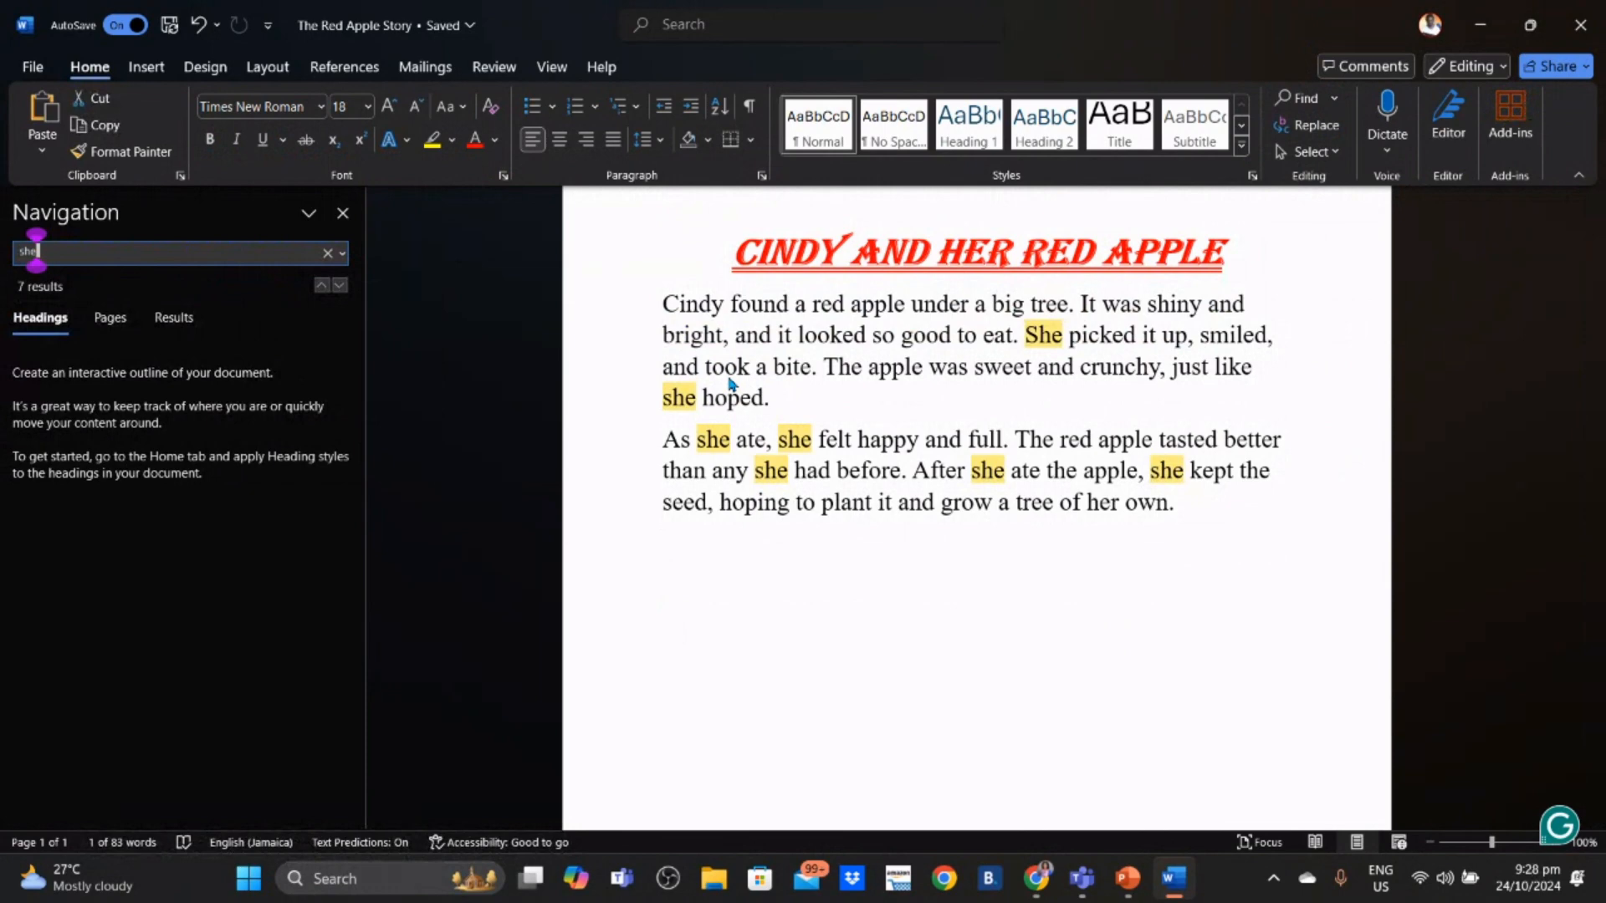
key(BackSpace)
key(BackSpace)
key(BackSpace)
text(apple)
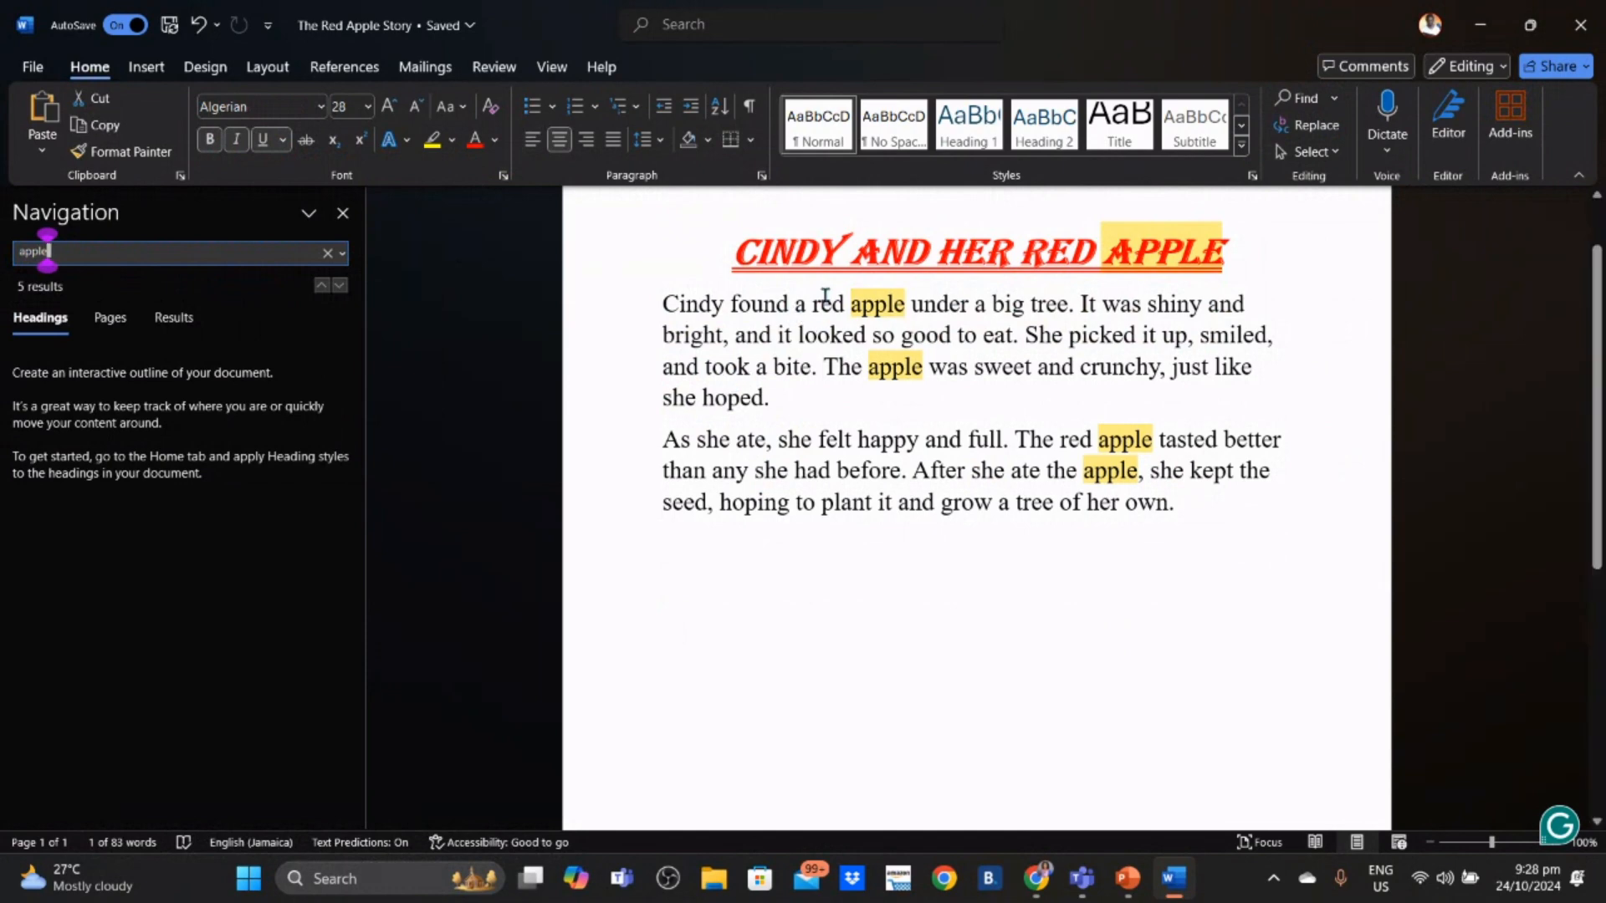
click(1156, 615)
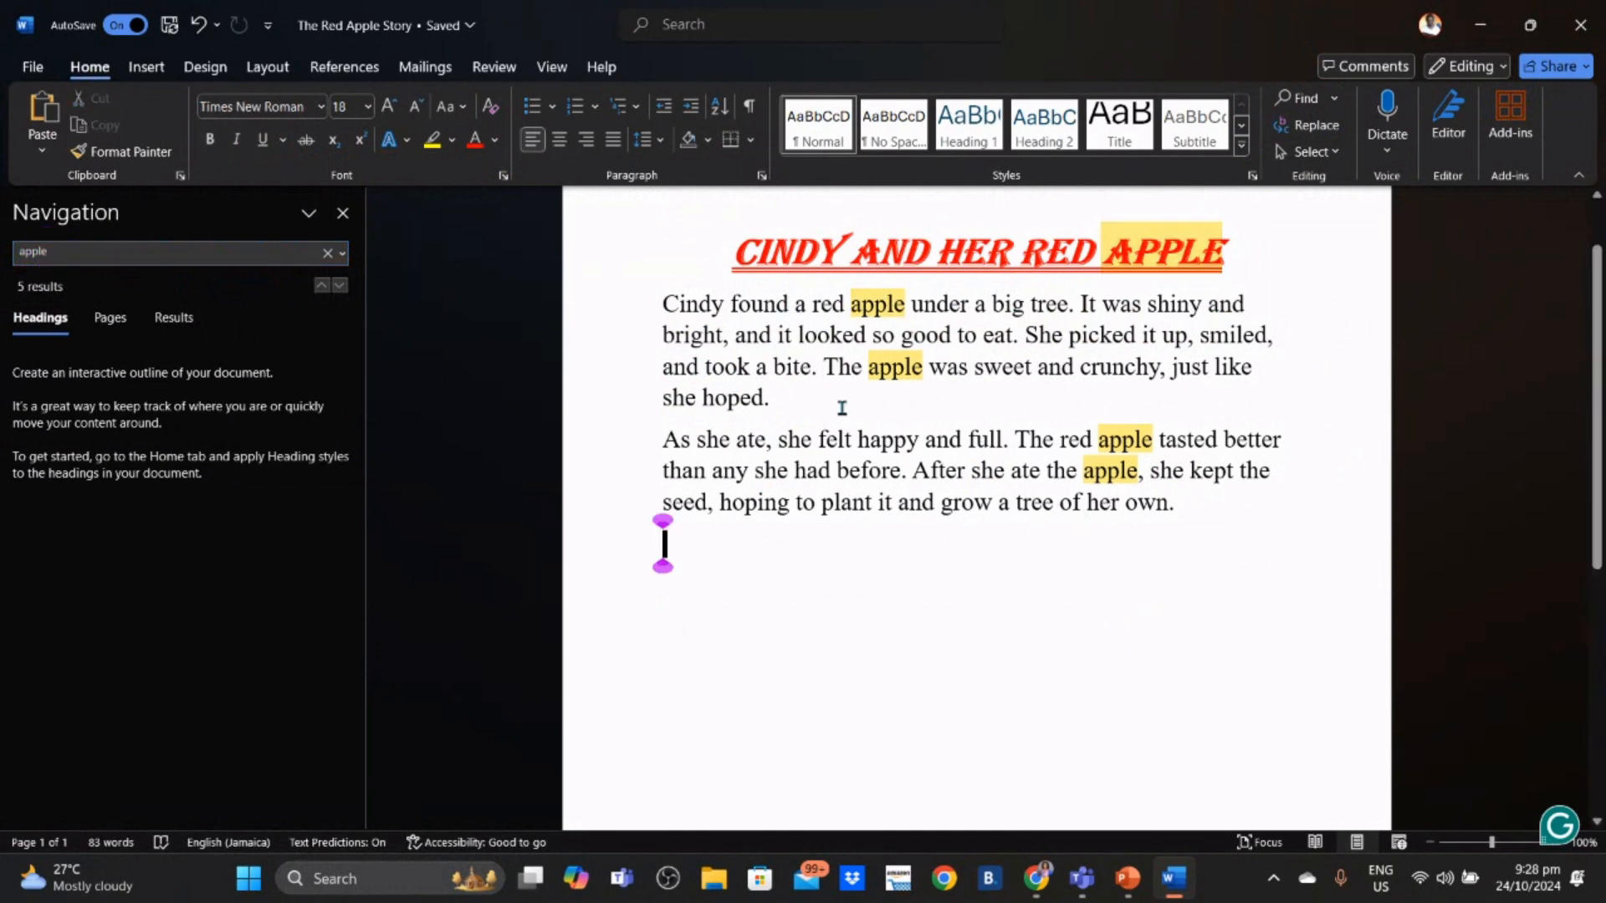
click(342, 213)
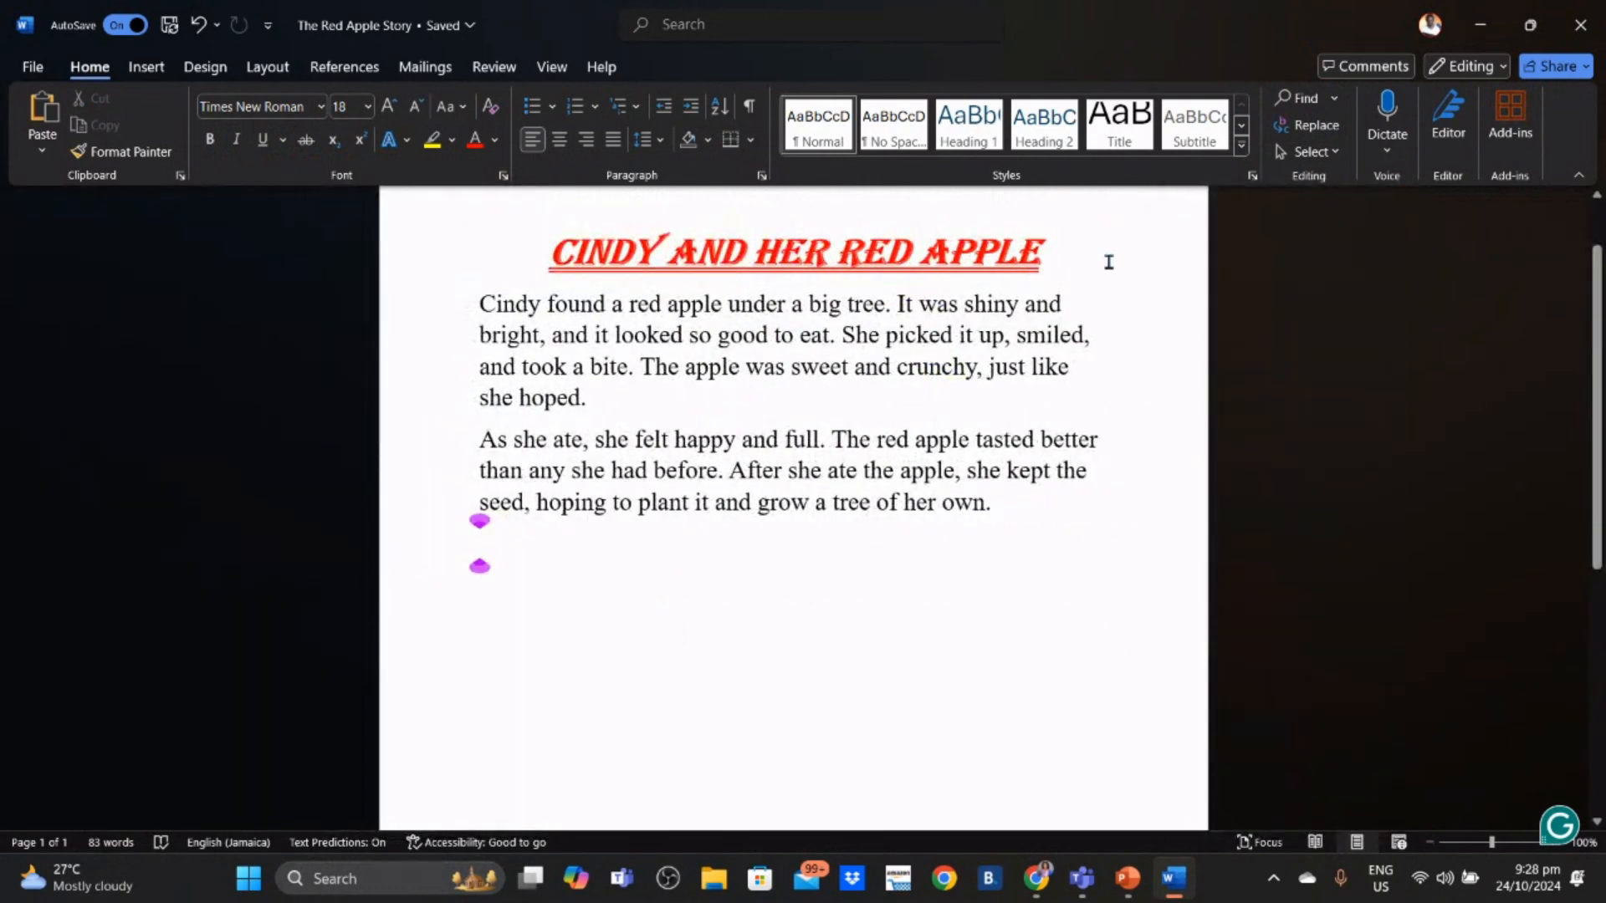
- Use Find and Replace to Replace All 'Cindy' with 'Matthew', making 2 replacements
click(1309, 124)
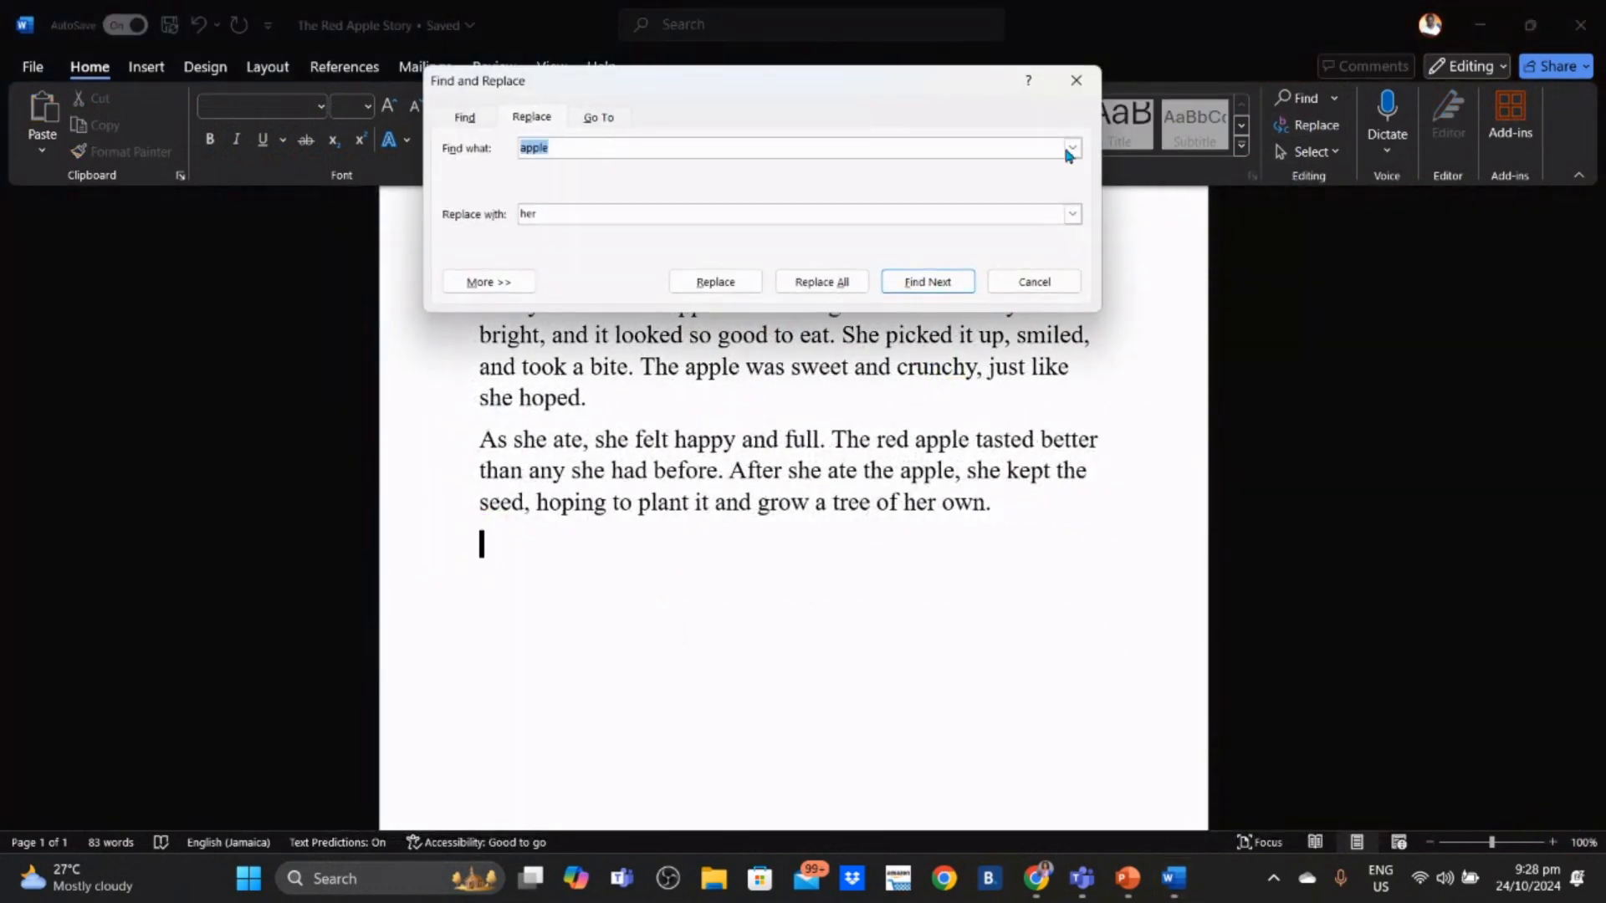
key(BackSpace)
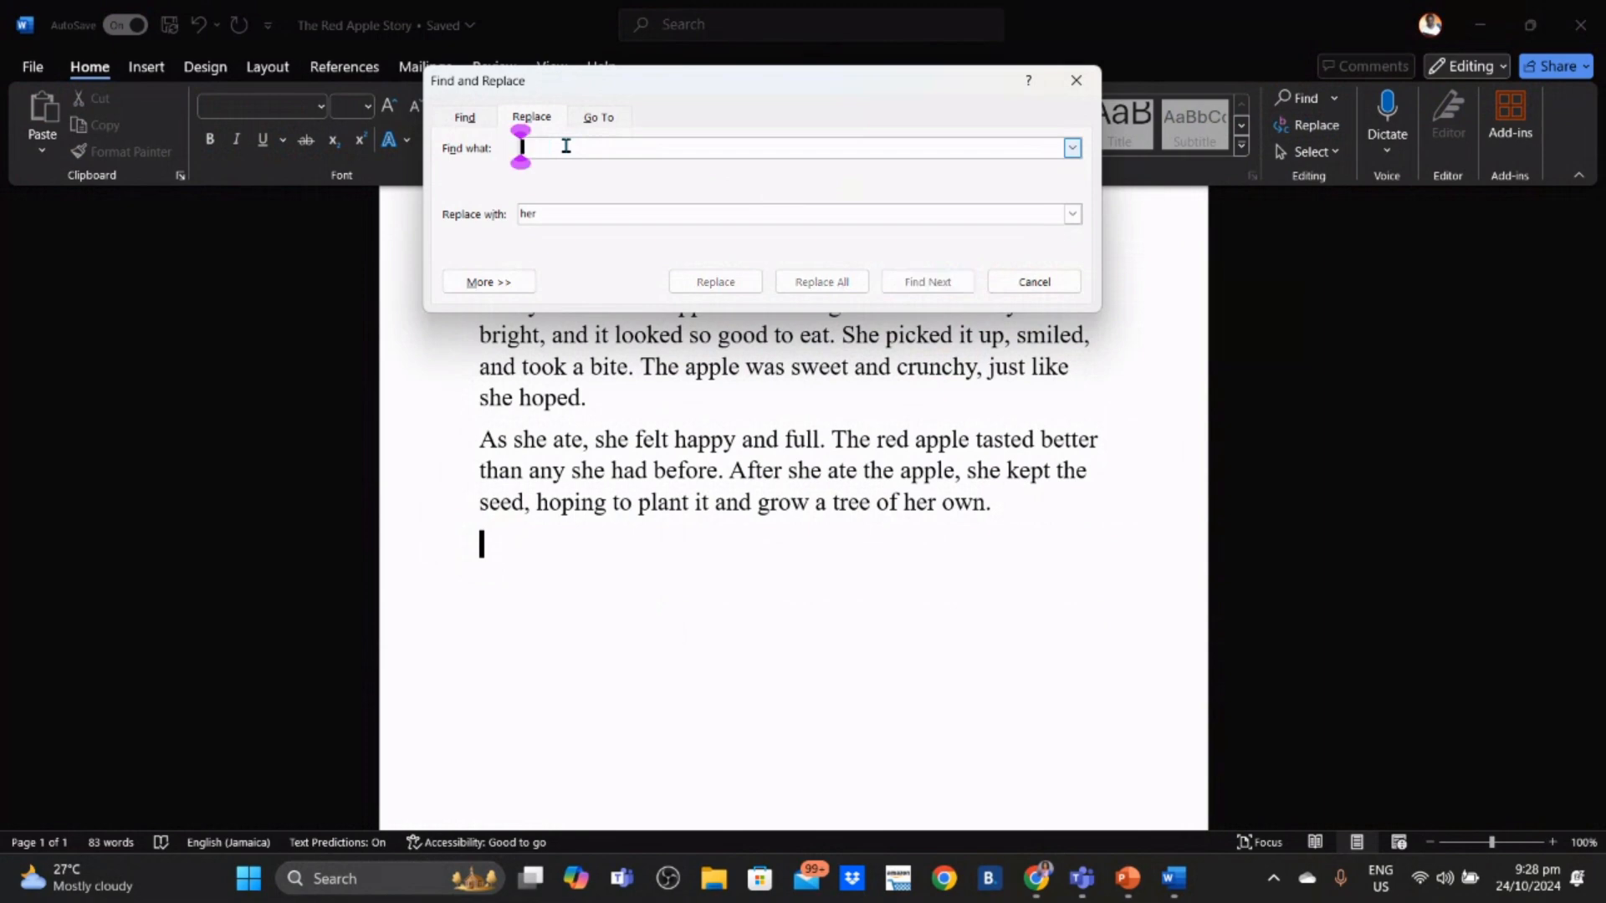
click(562, 214)
key(BackSpace)
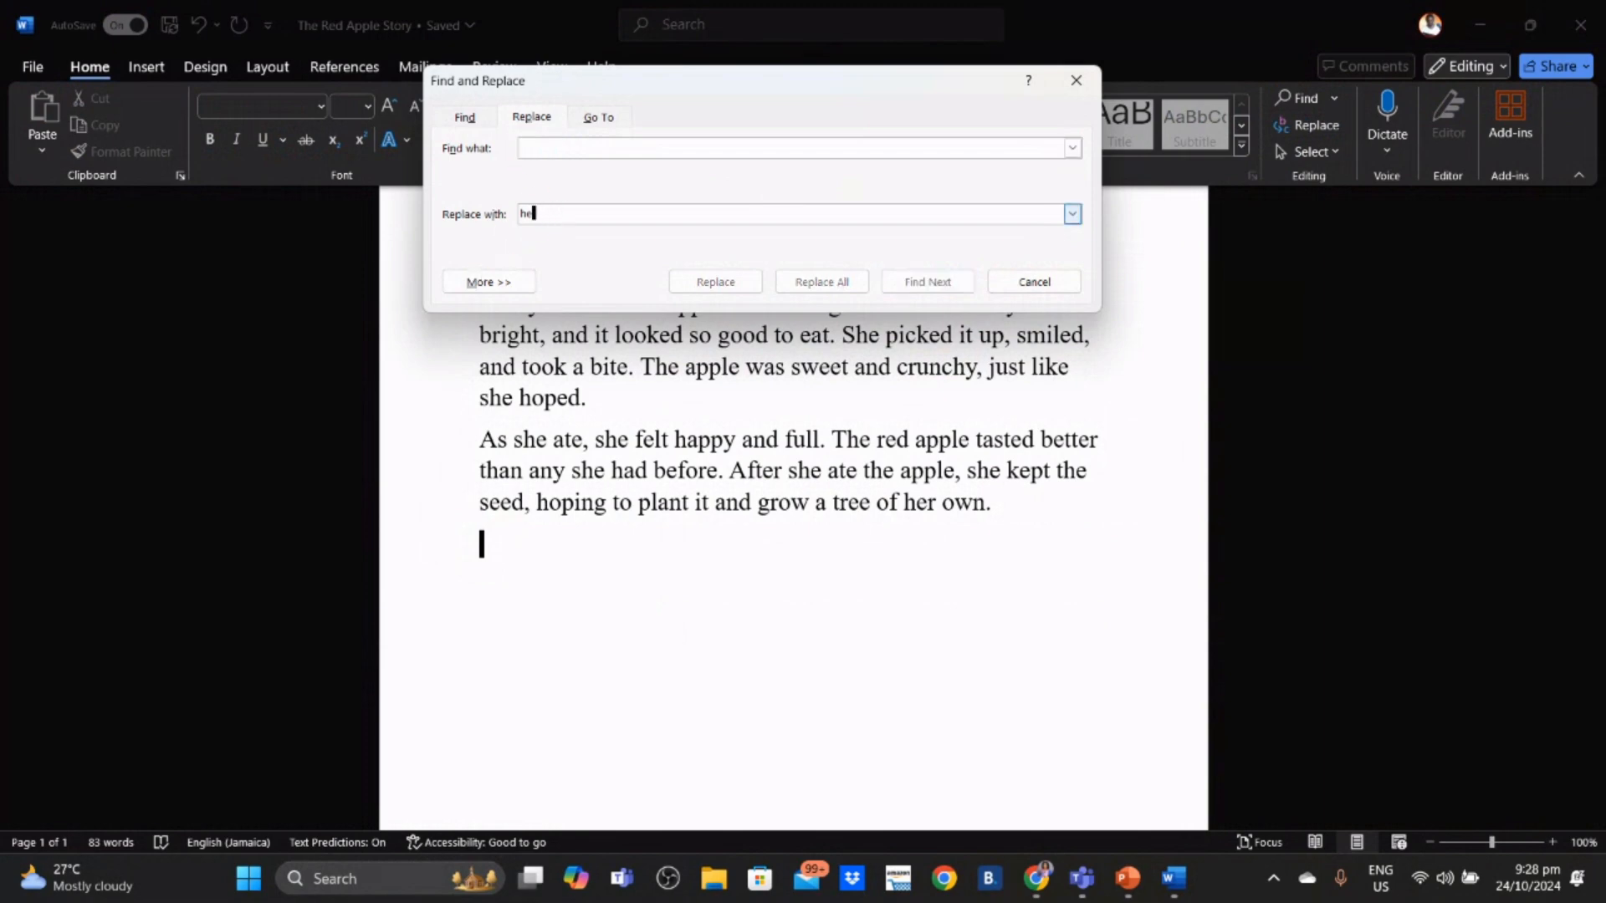
click(620, 149)
text(Cindy)
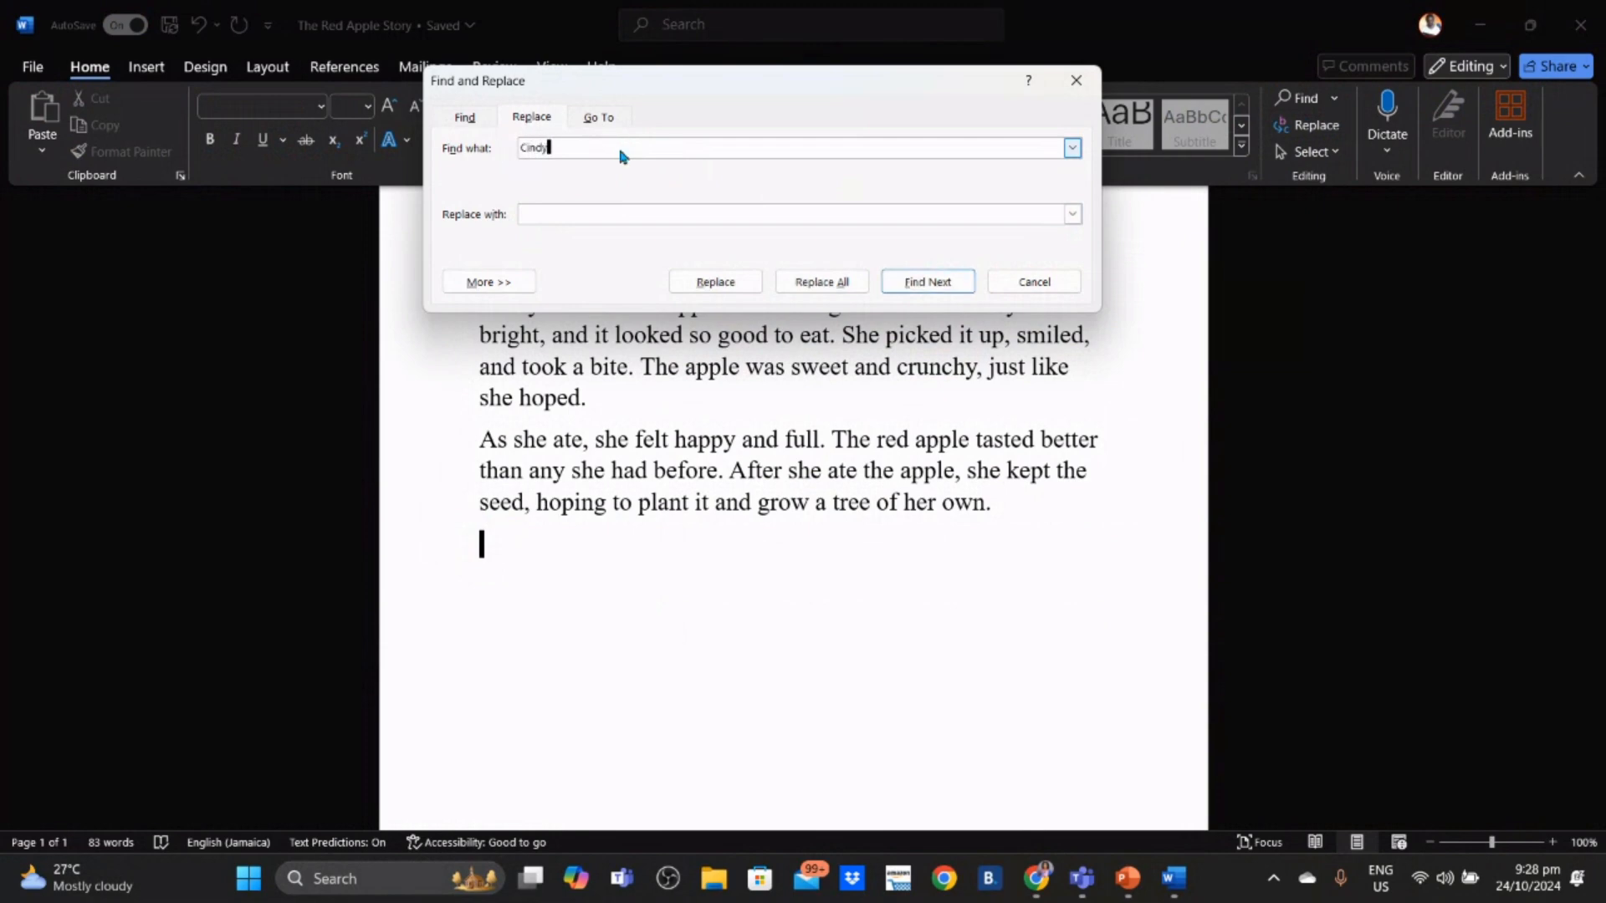
click(612, 213)
text(Matthew)
click(818, 281)
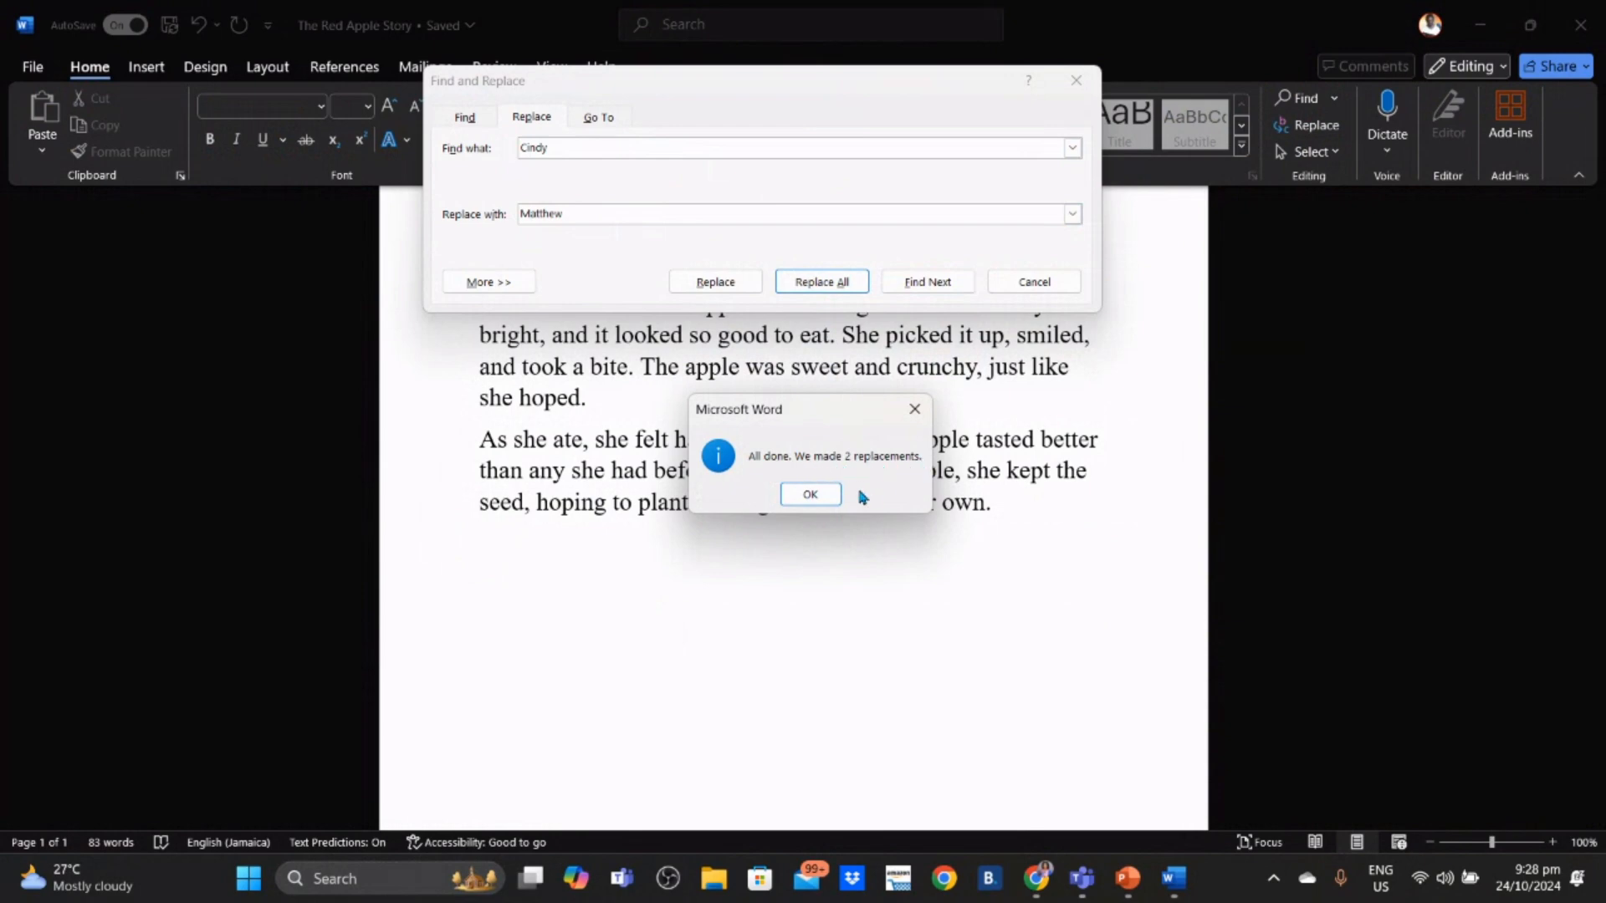
click(812, 494)
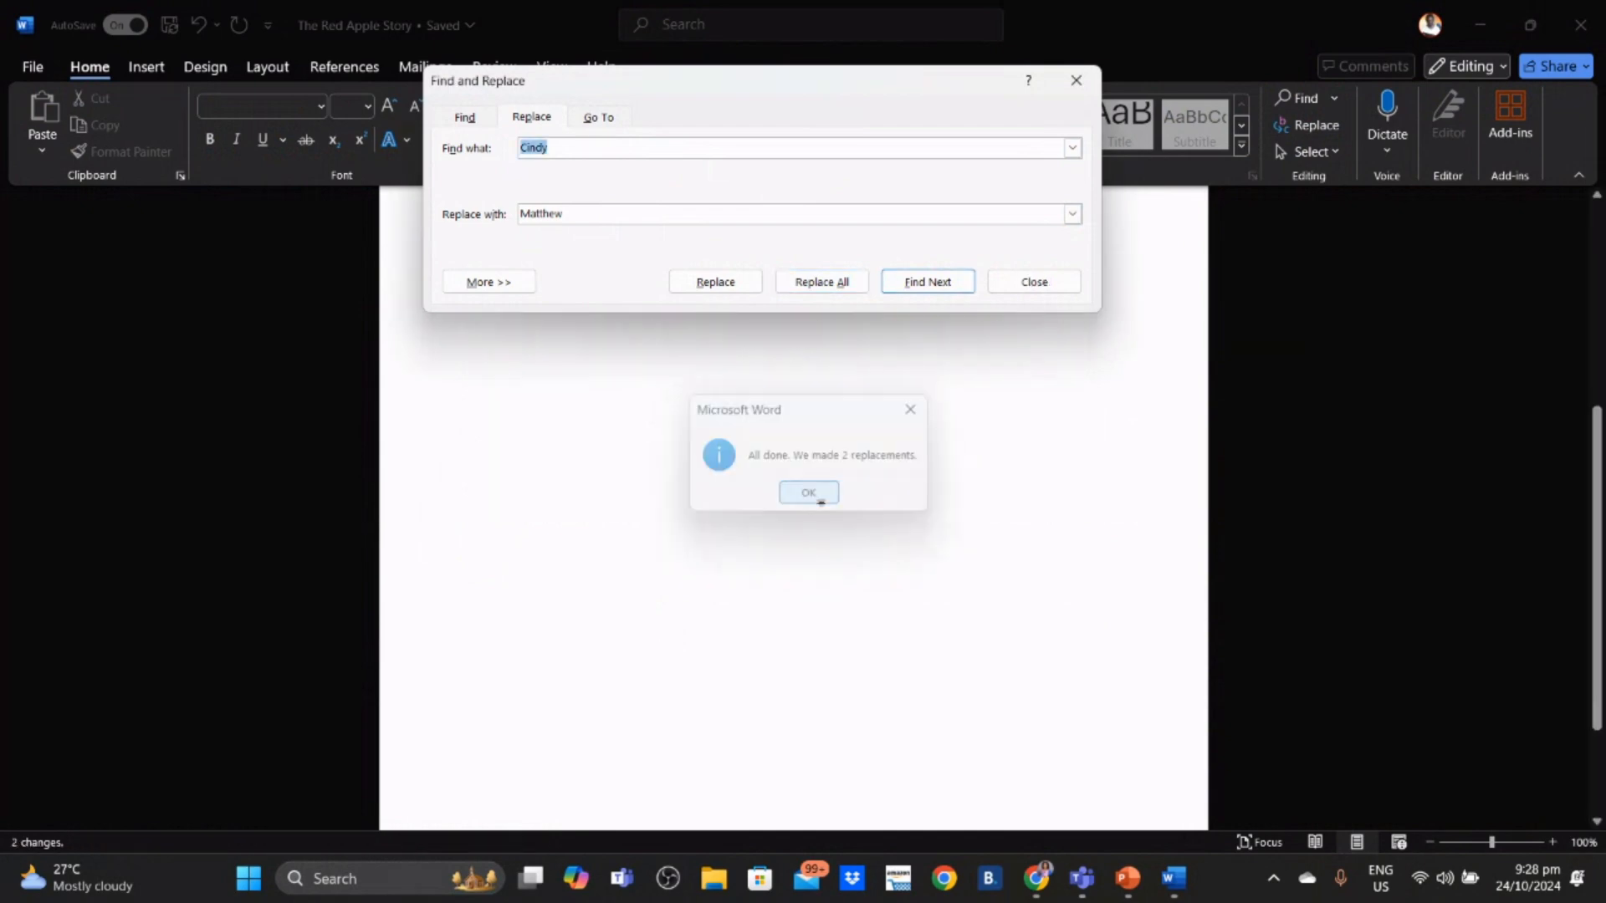
click(1012, 284)
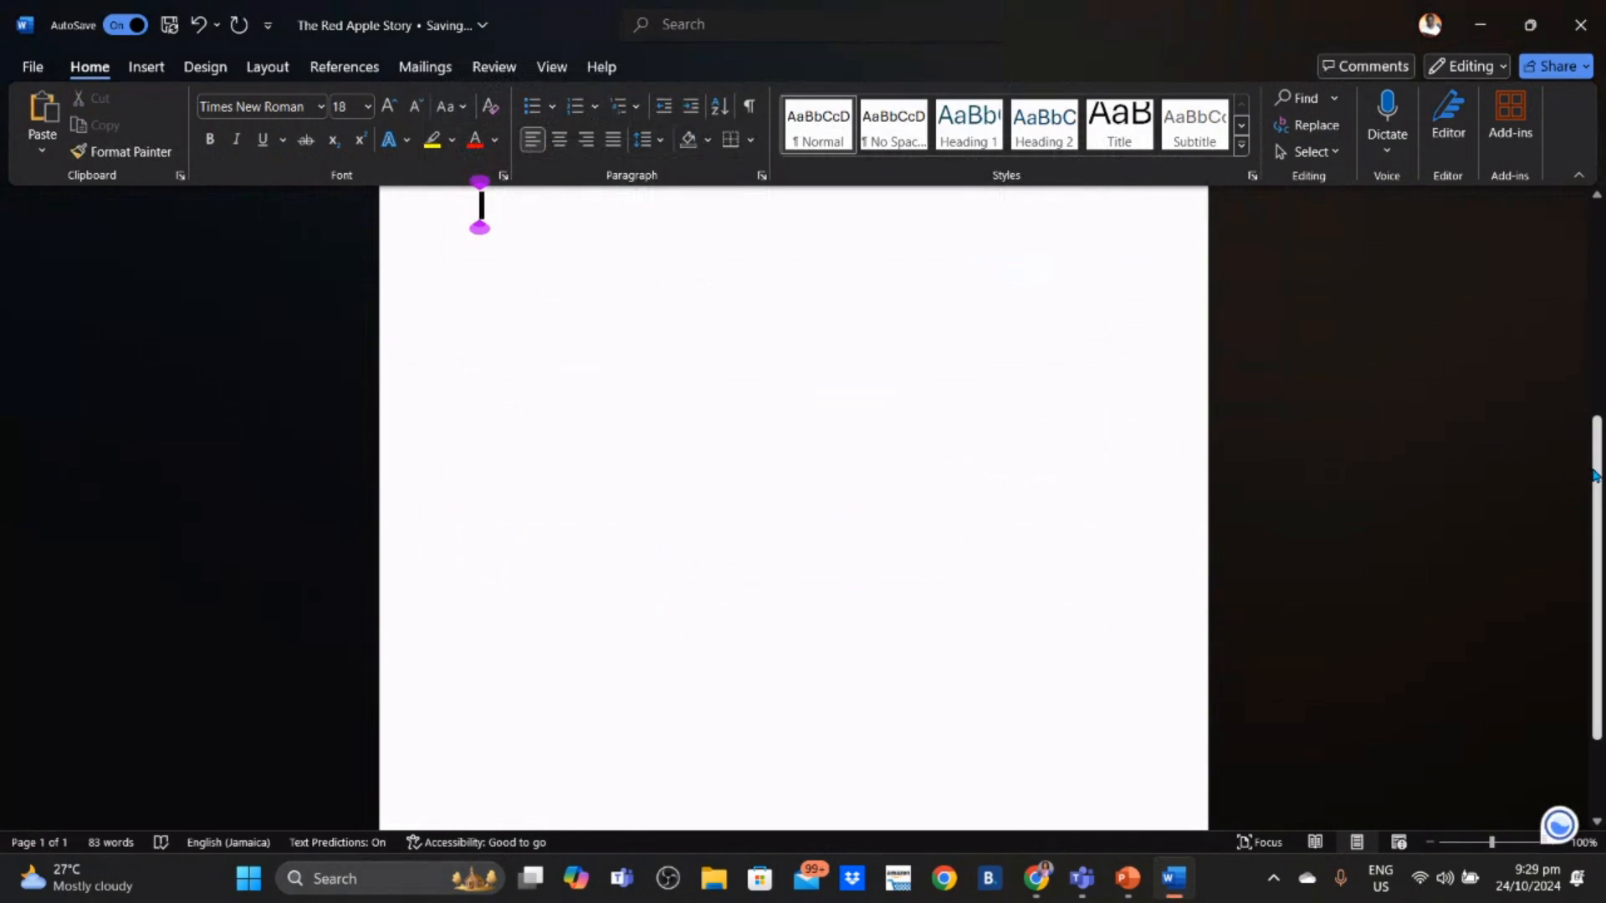
drag(1593, 475, 1593, 264)
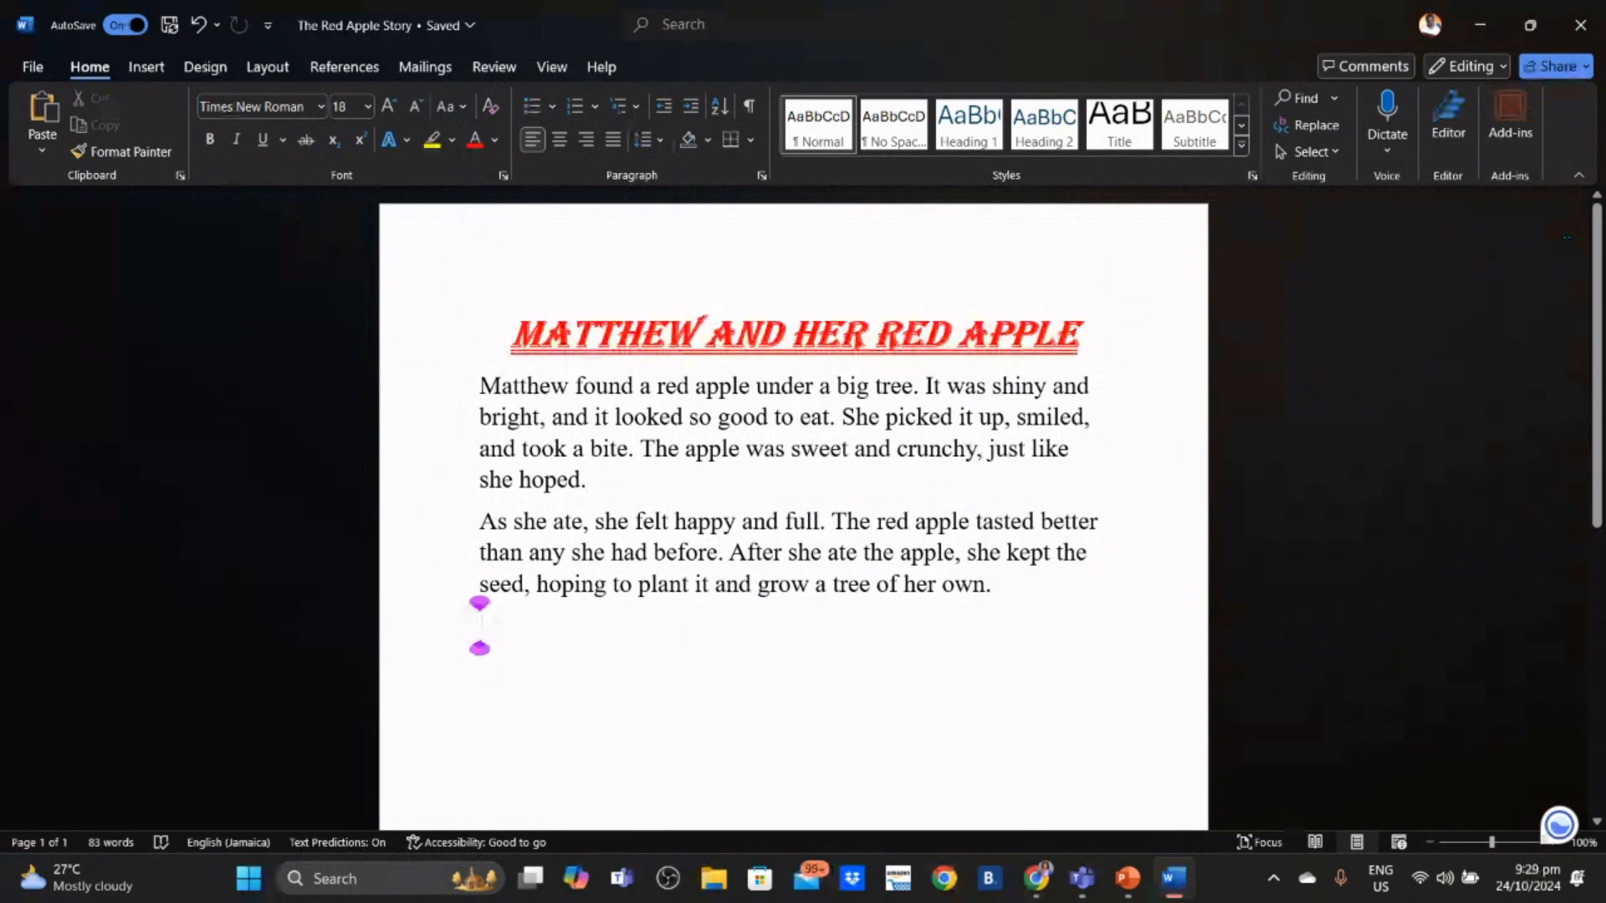
- Replace each 'her' with 'his', including the title's 'HER'
click(1314, 124)
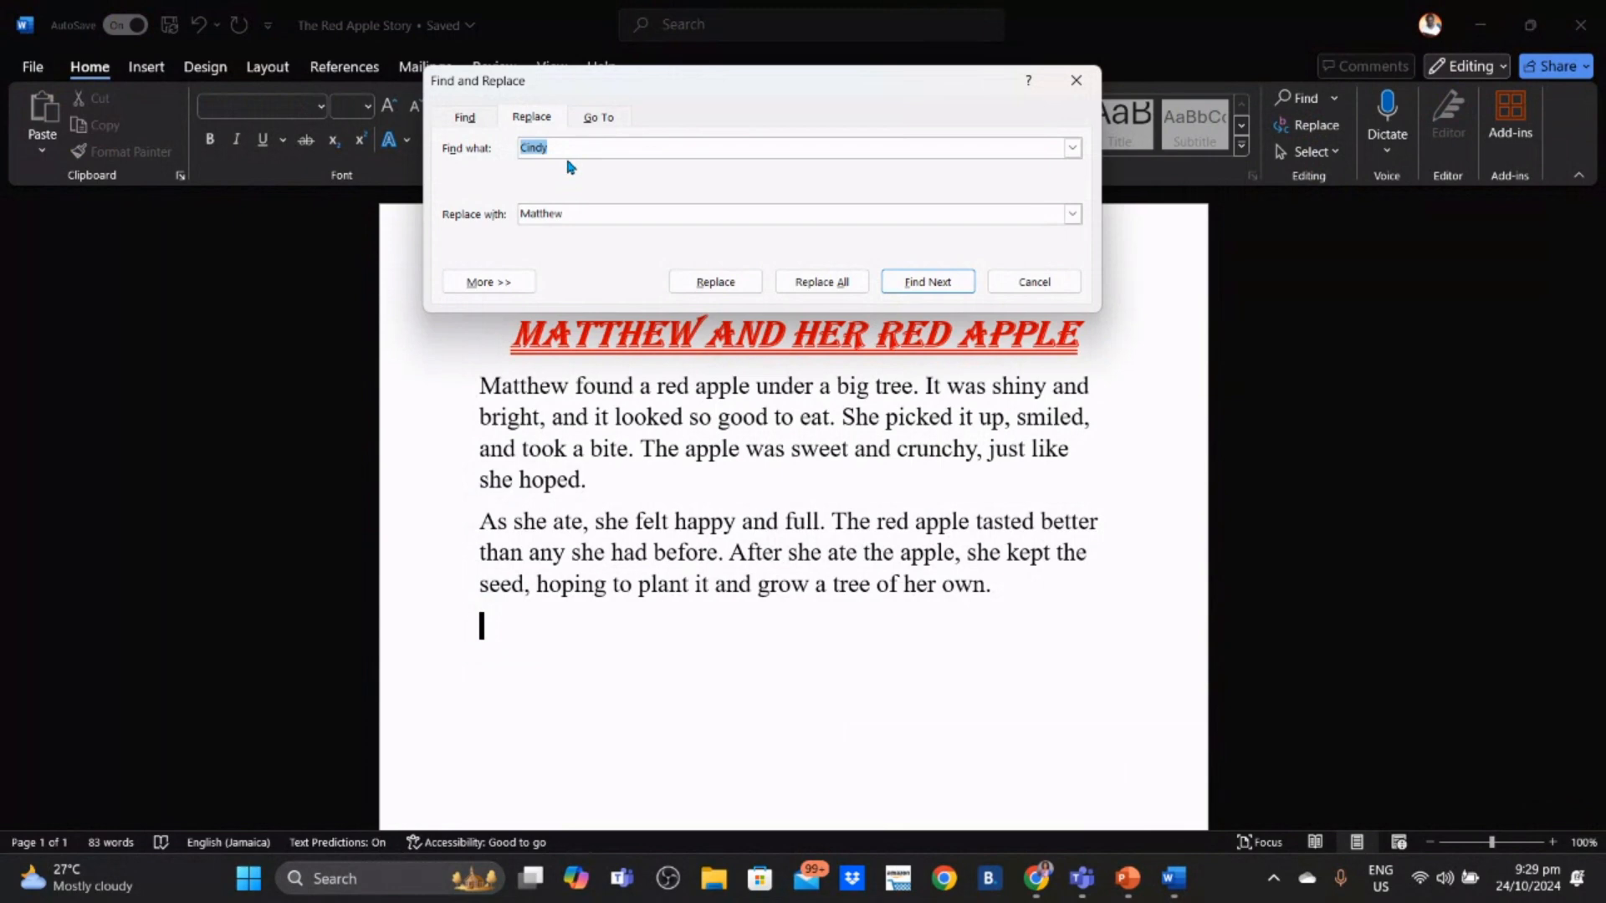
key(BackSpace)
text(her)
click(586, 213)
key(BackSpace)
key(BackSpace)
key(BackSpace)
key(BackSpace)
key(BackSpace)
key(BackSpace)
key(BackSpace)
text(his)
click(741, 280)
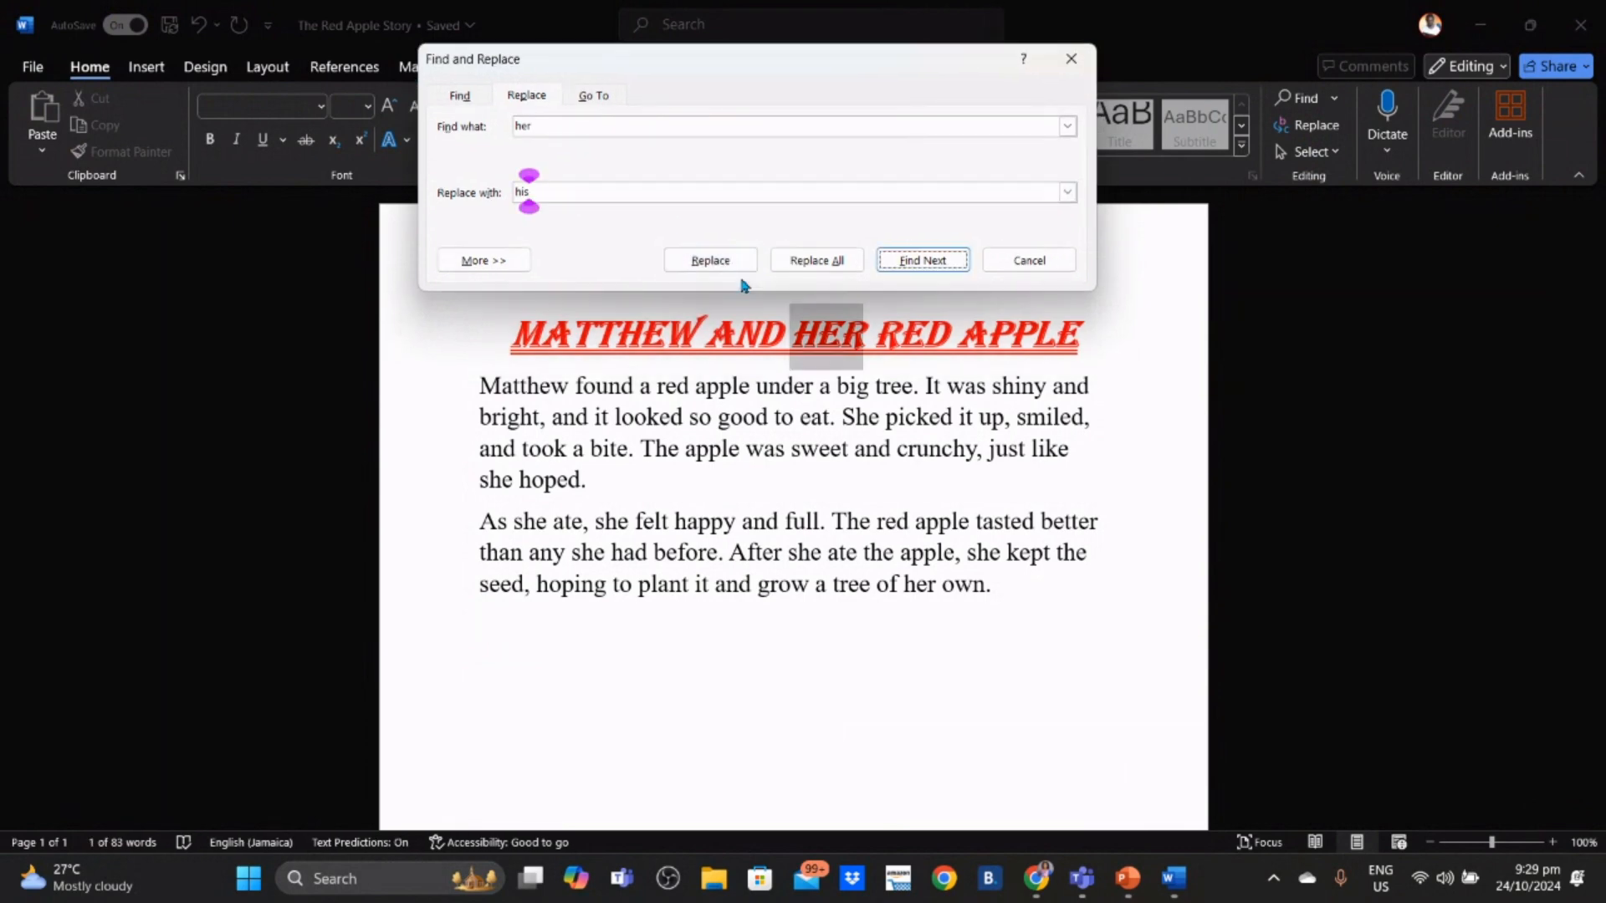
click(736, 262)
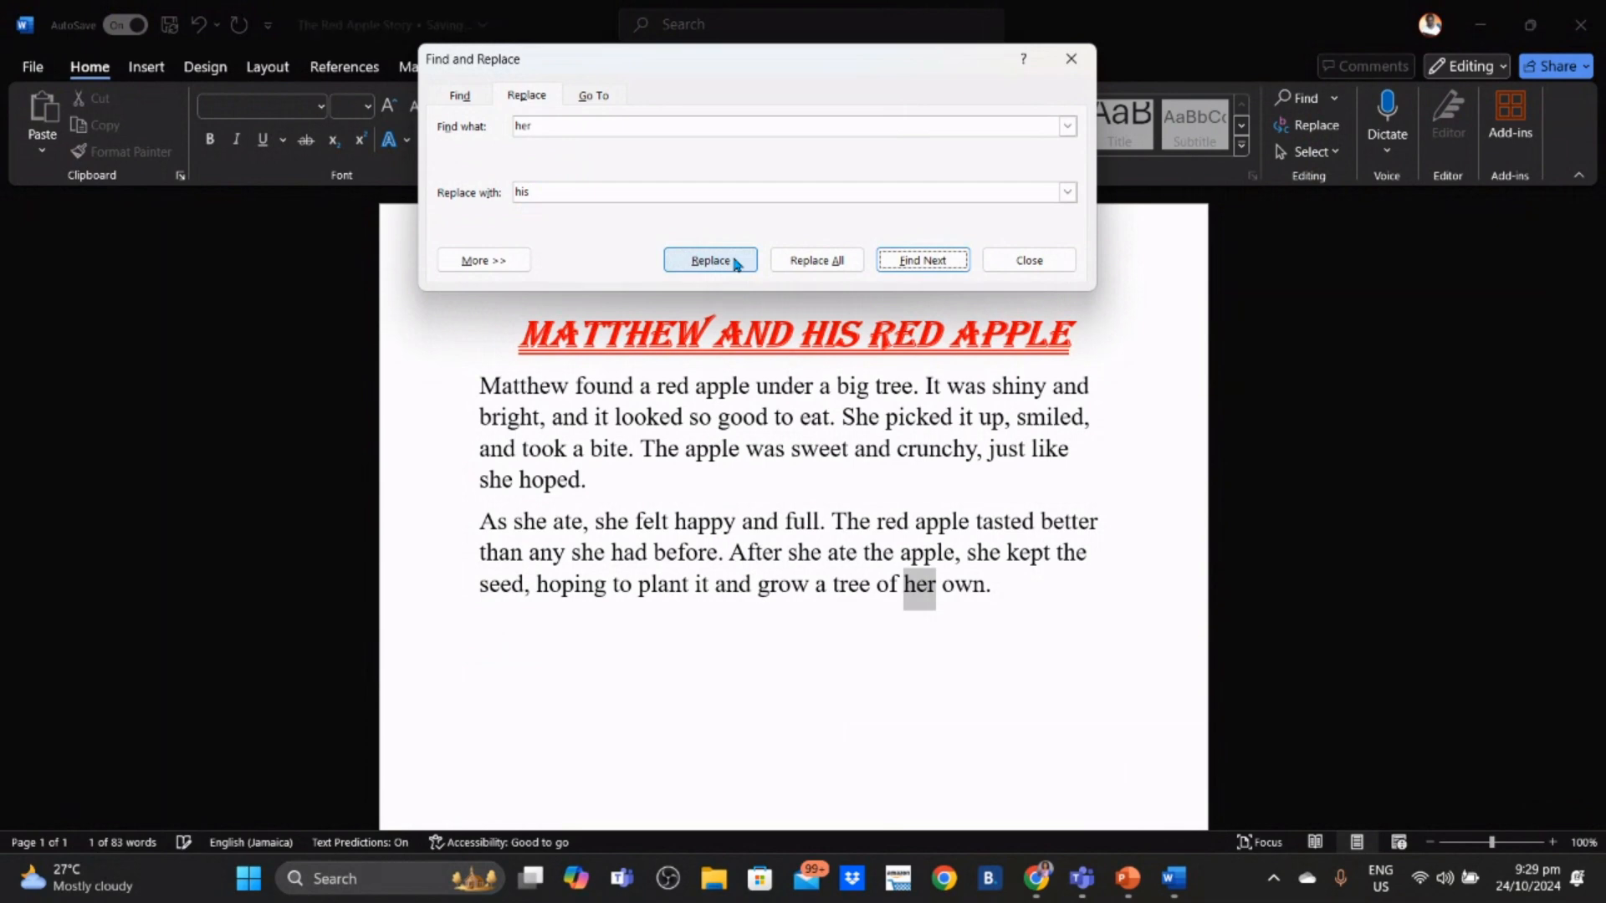
click(736, 262)
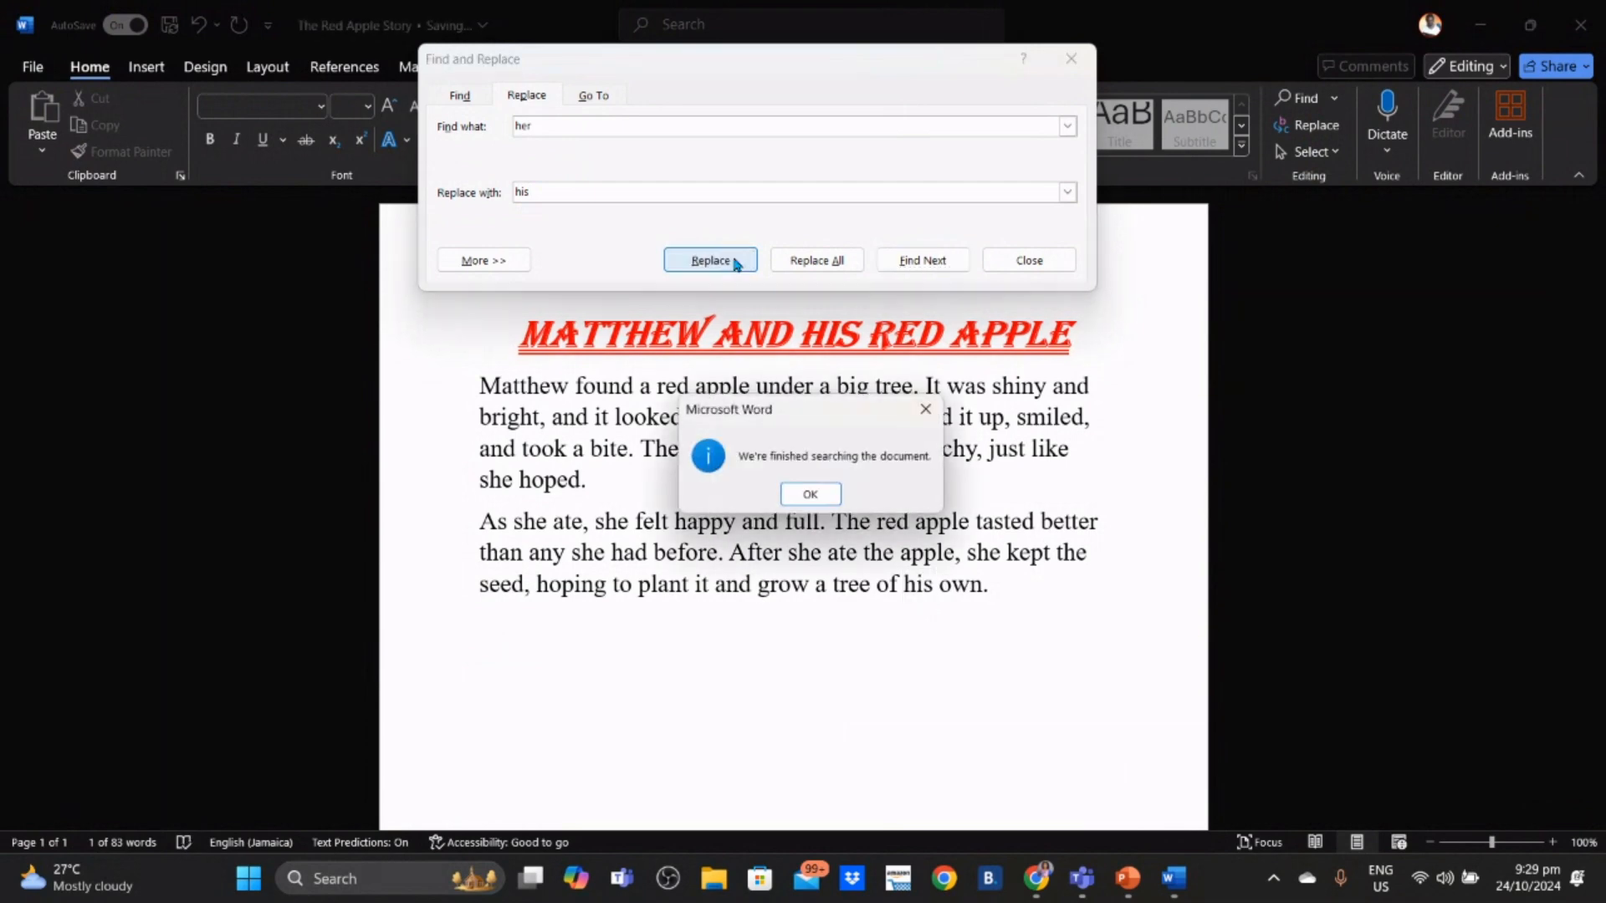
click(827, 493)
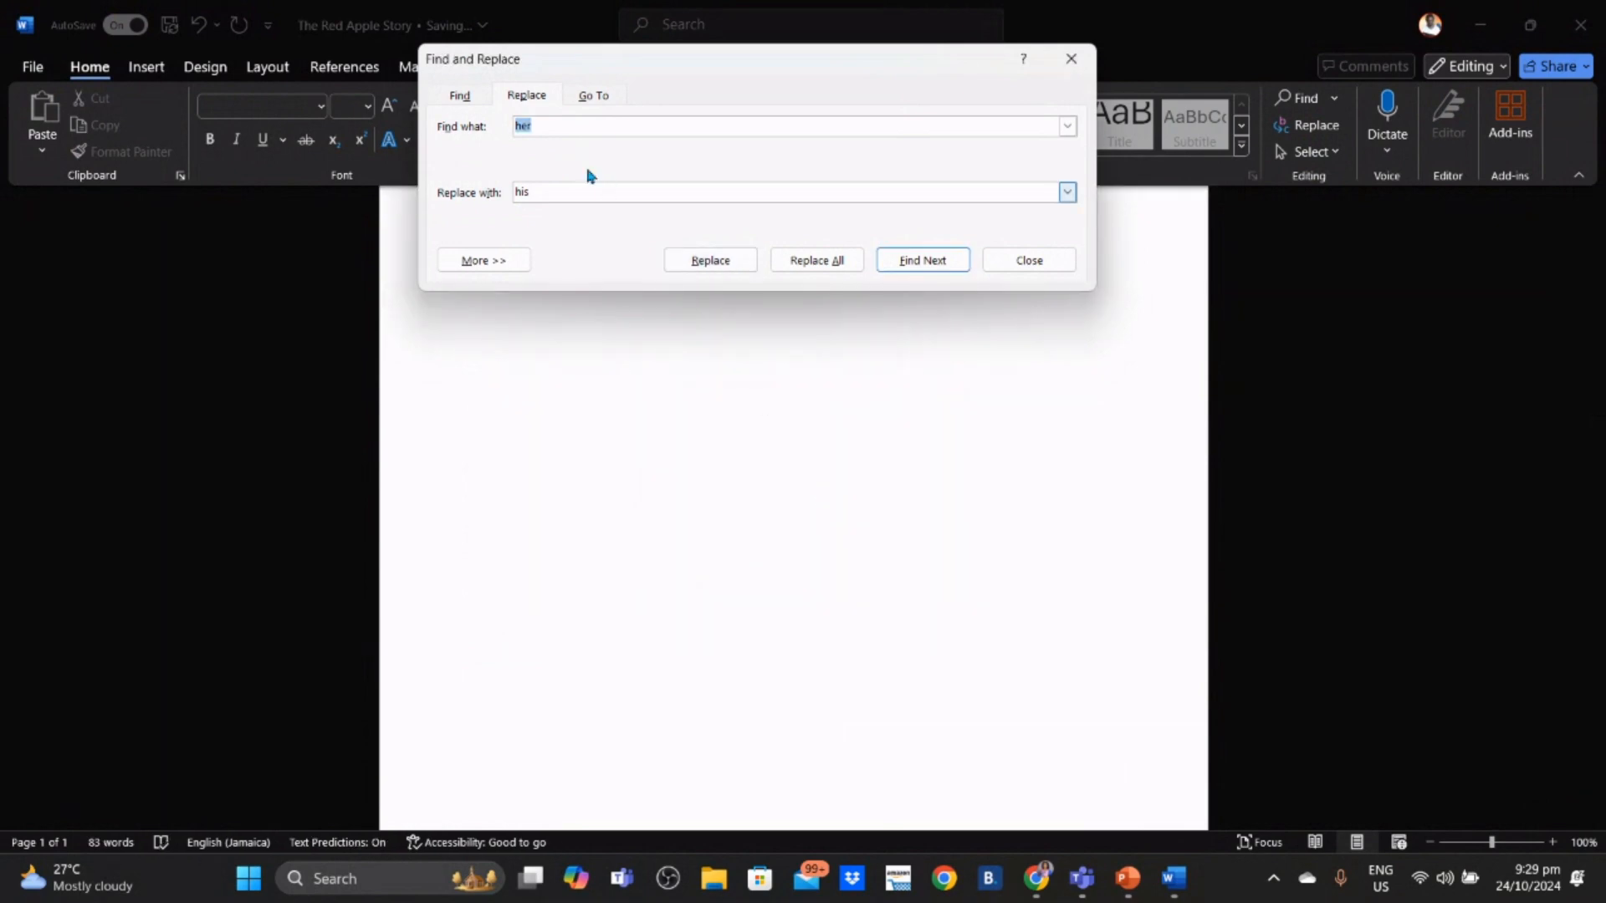
- Replace every 'she' in the story with 'he', one match at a time
key(BackSpace)
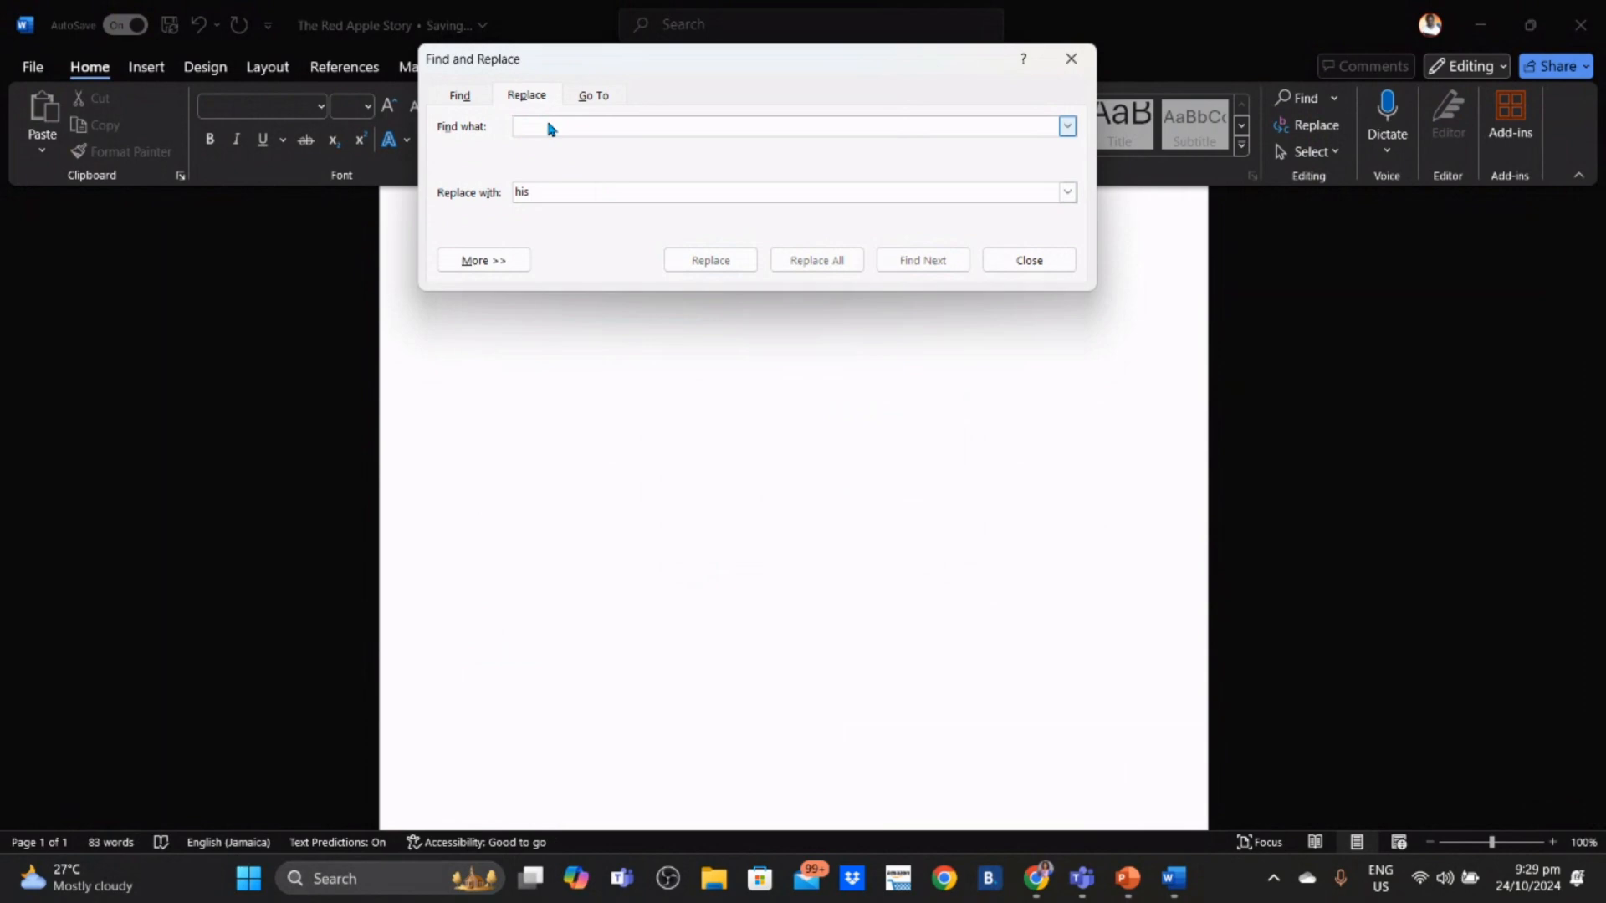
text(she)
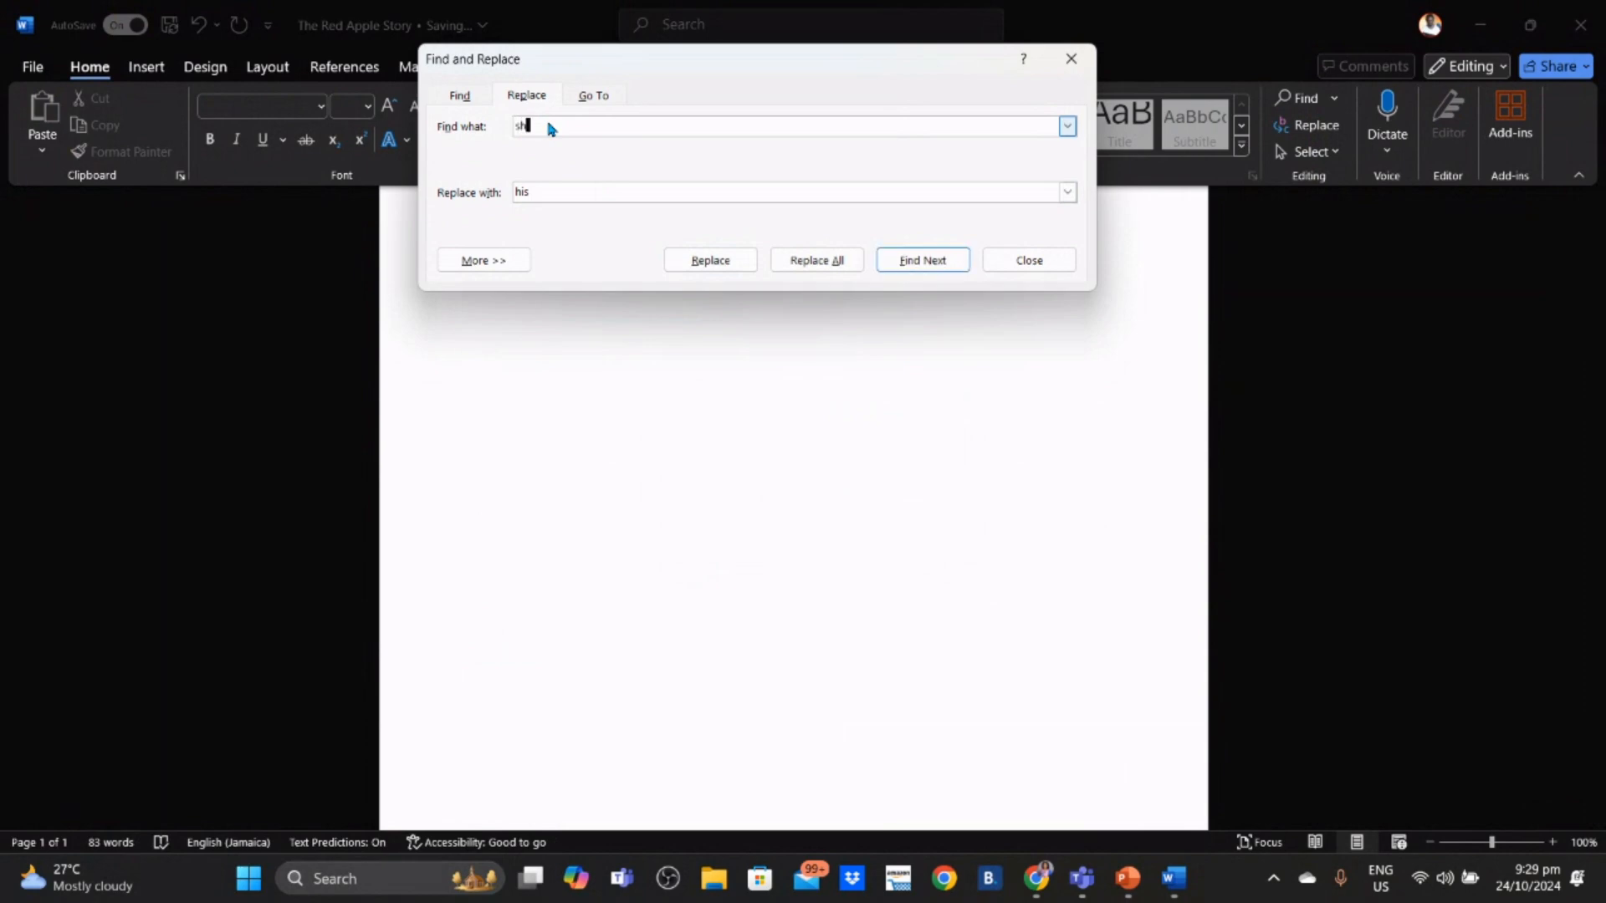
click(552, 187)
key(BackSpace)
key(BackSpace)
text(e)
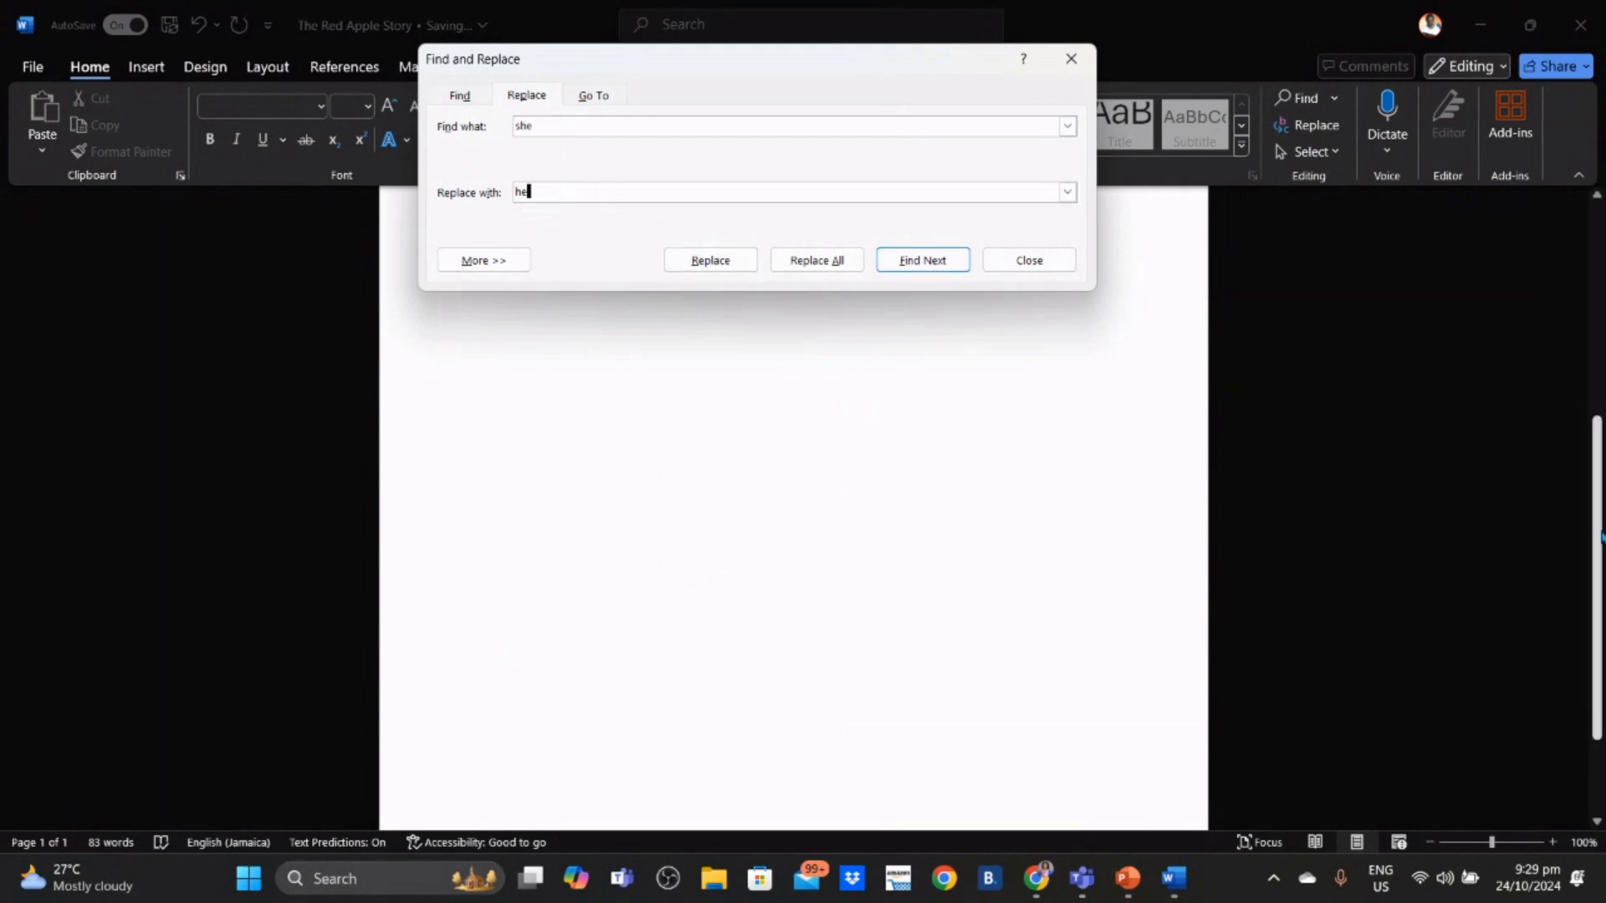
drag(1597, 524, 1598, 298)
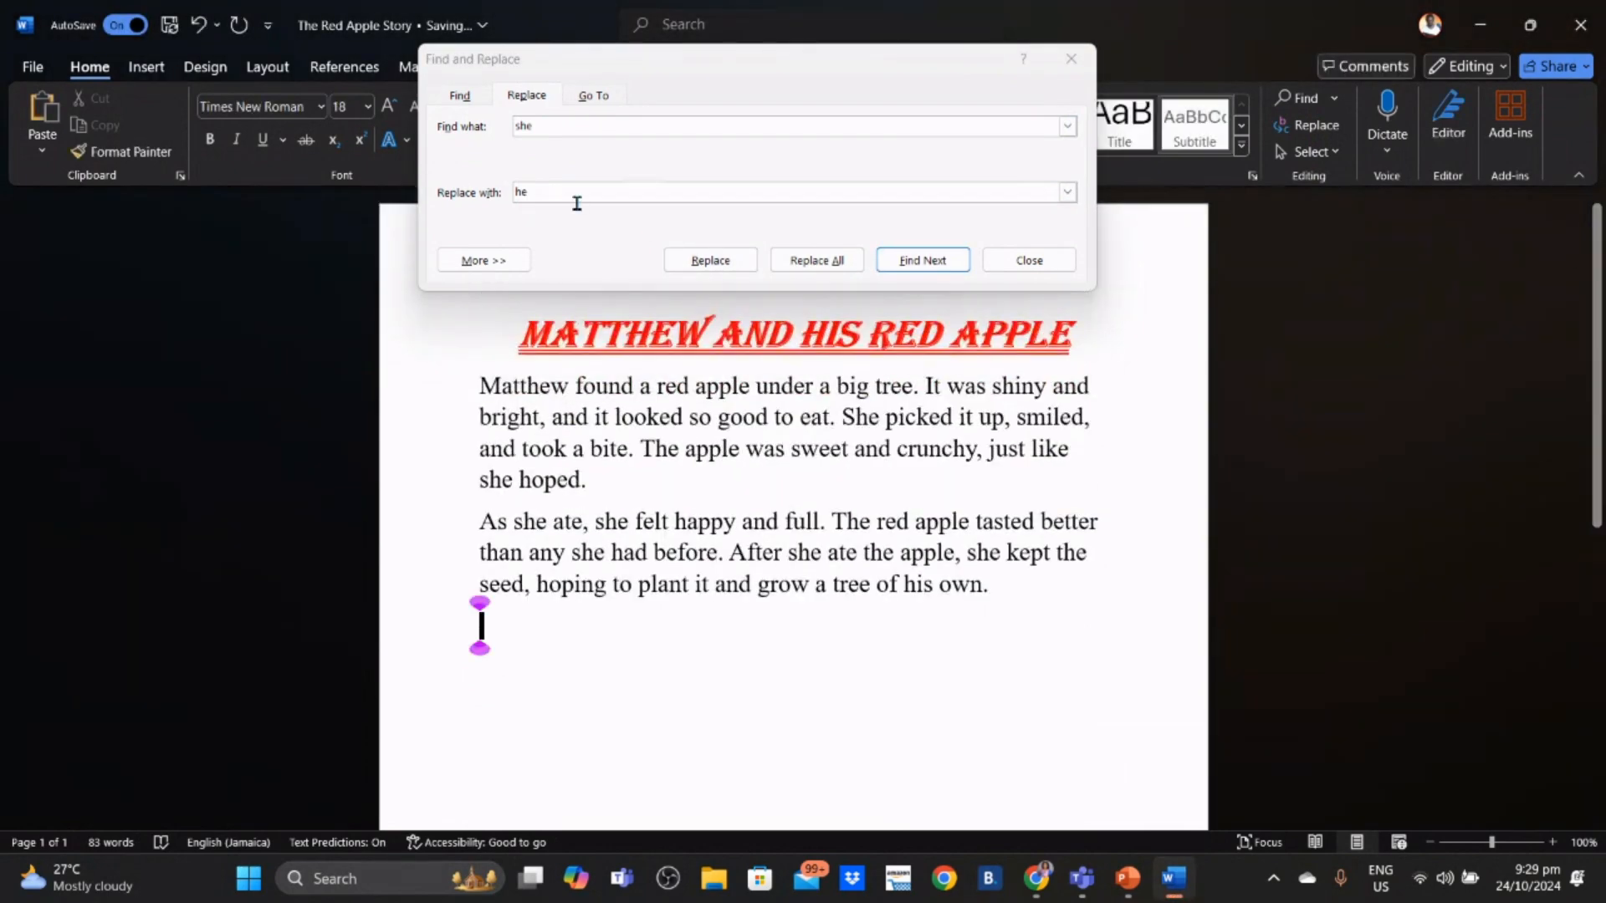
click(693, 261)
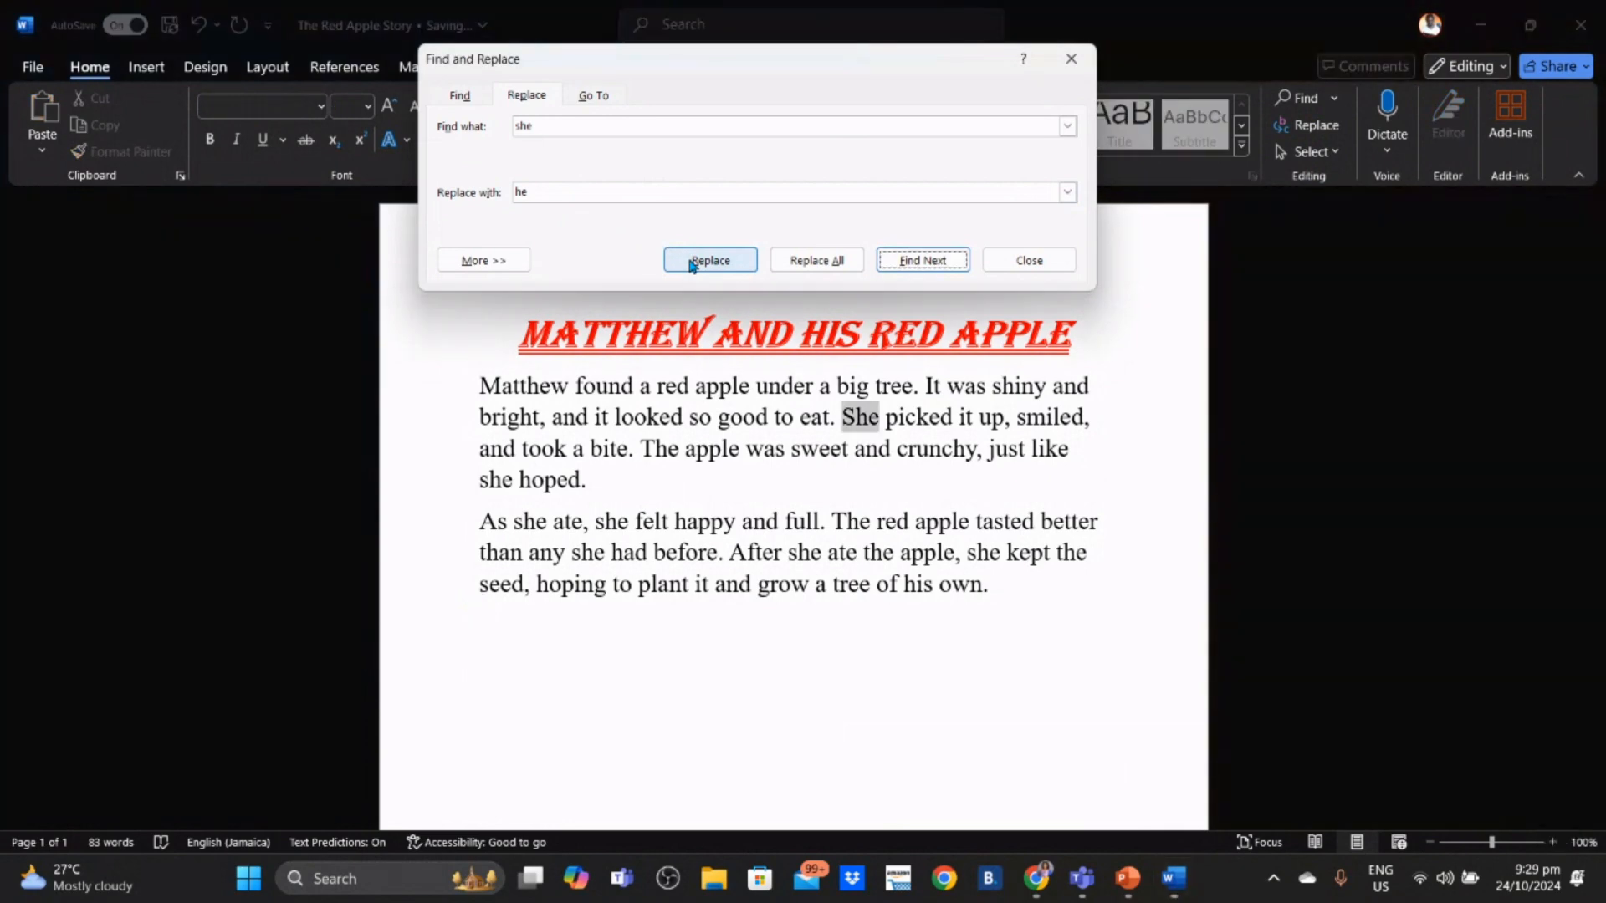
click(692, 261)
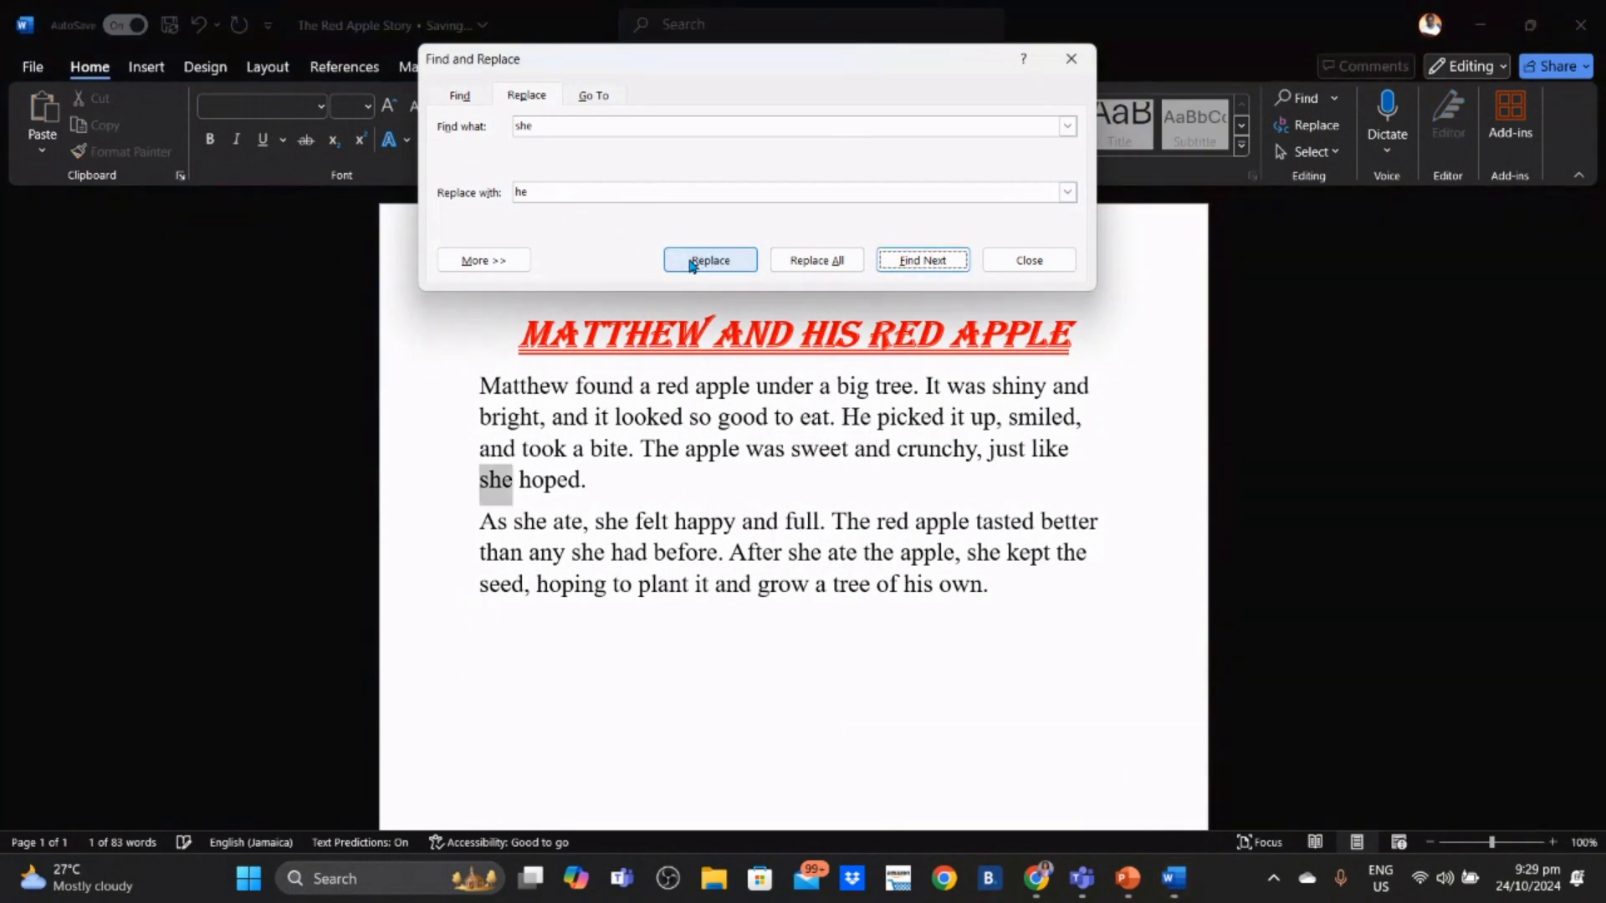
click(693, 261)
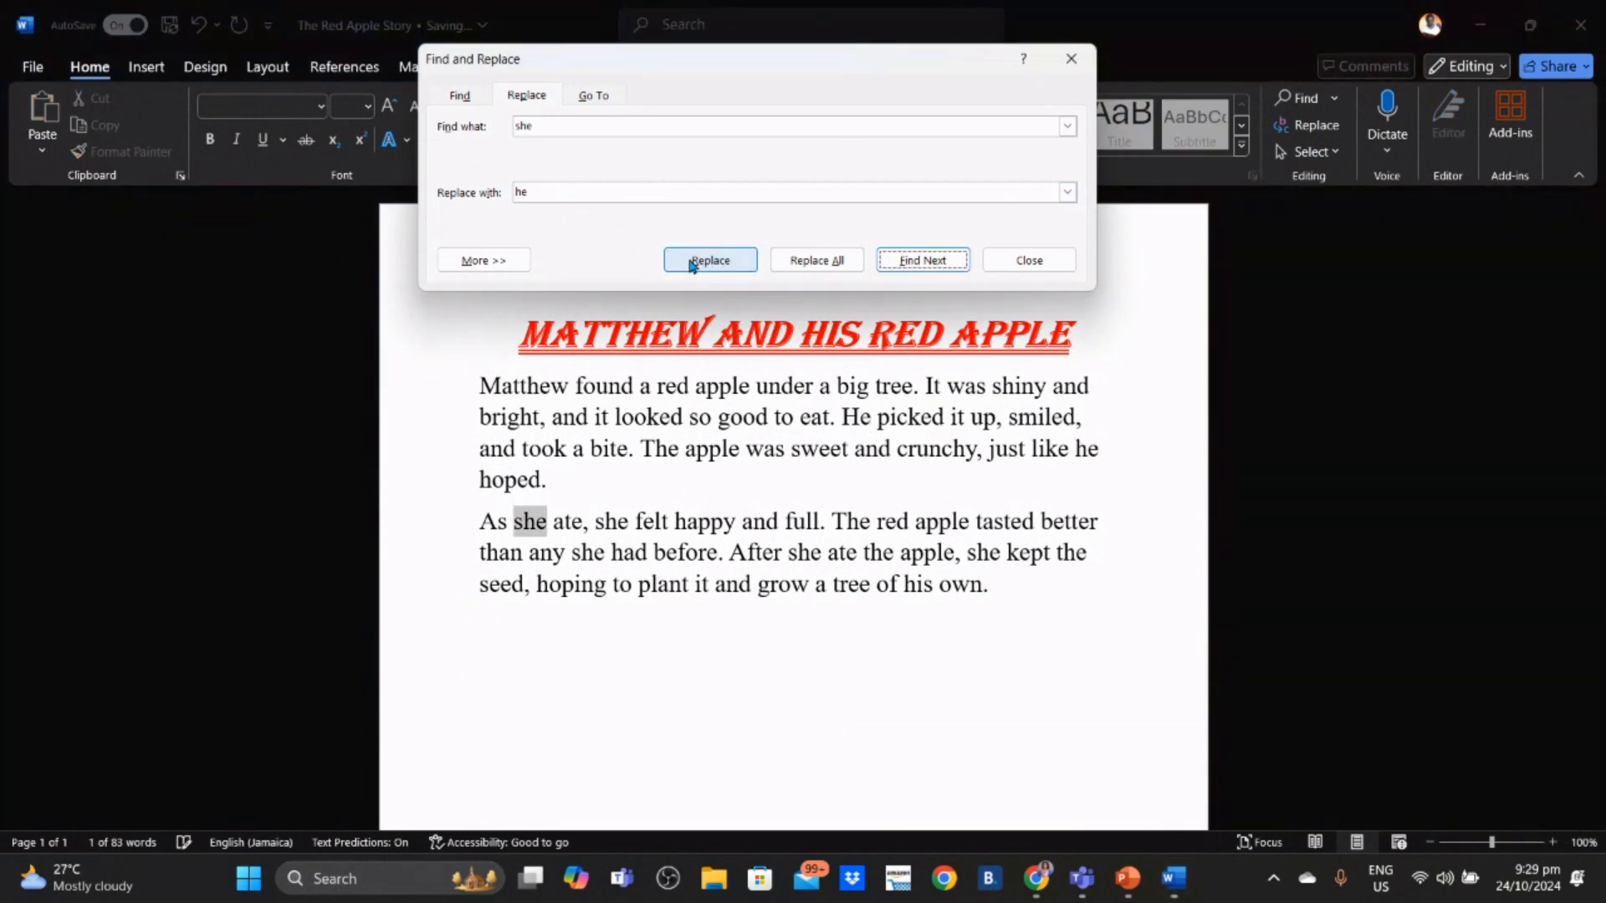
click(692, 261)
click(693, 261)
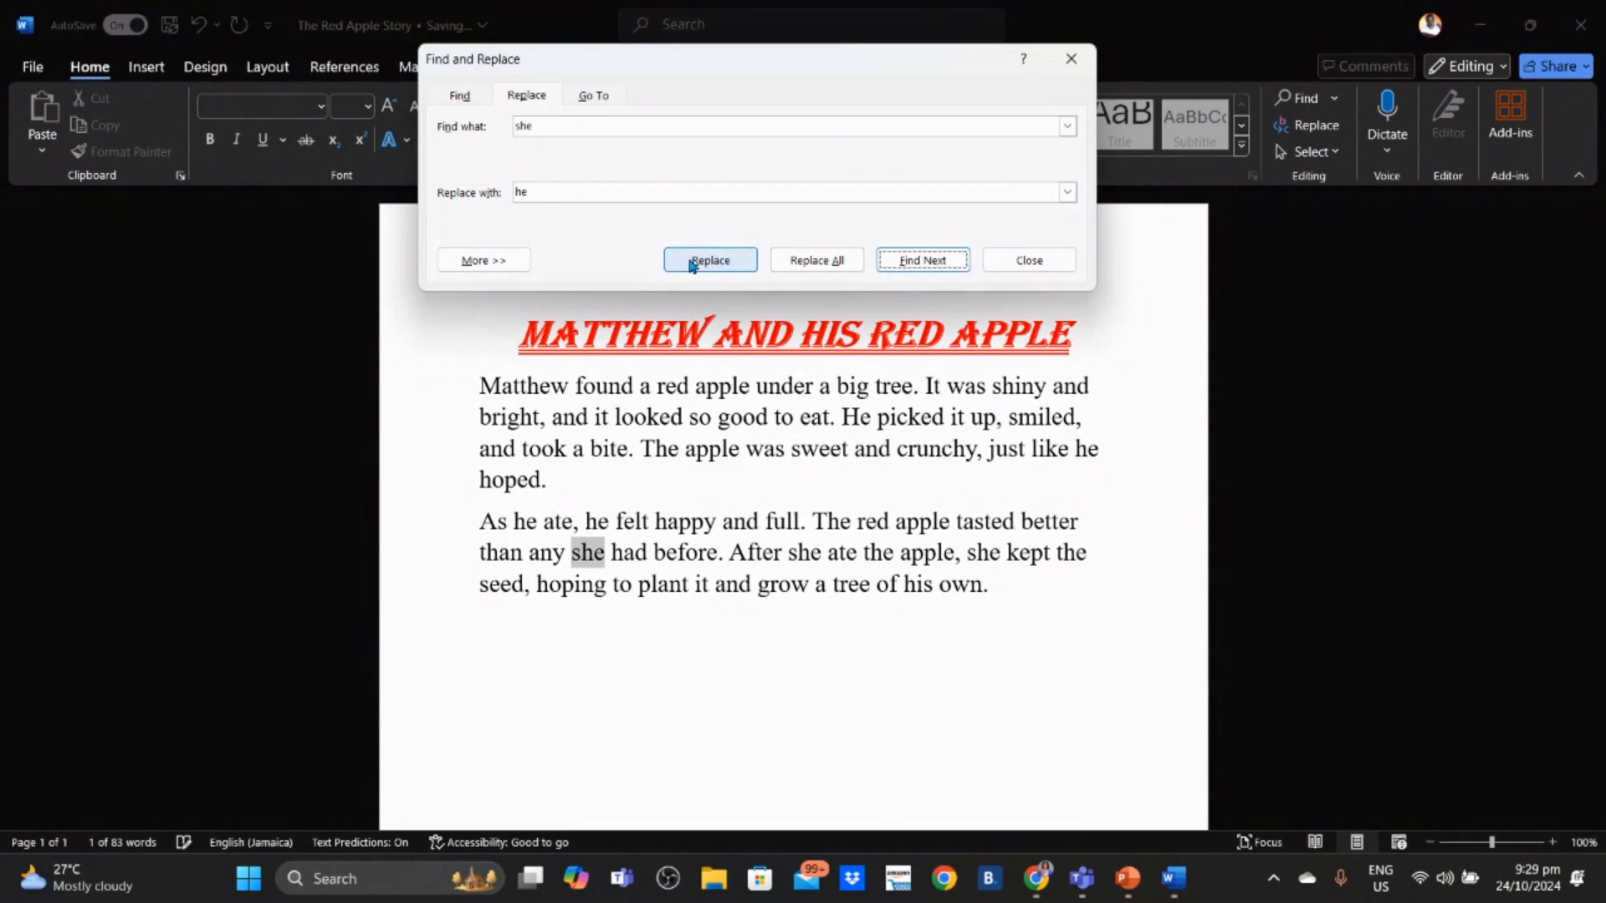
click(692, 261)
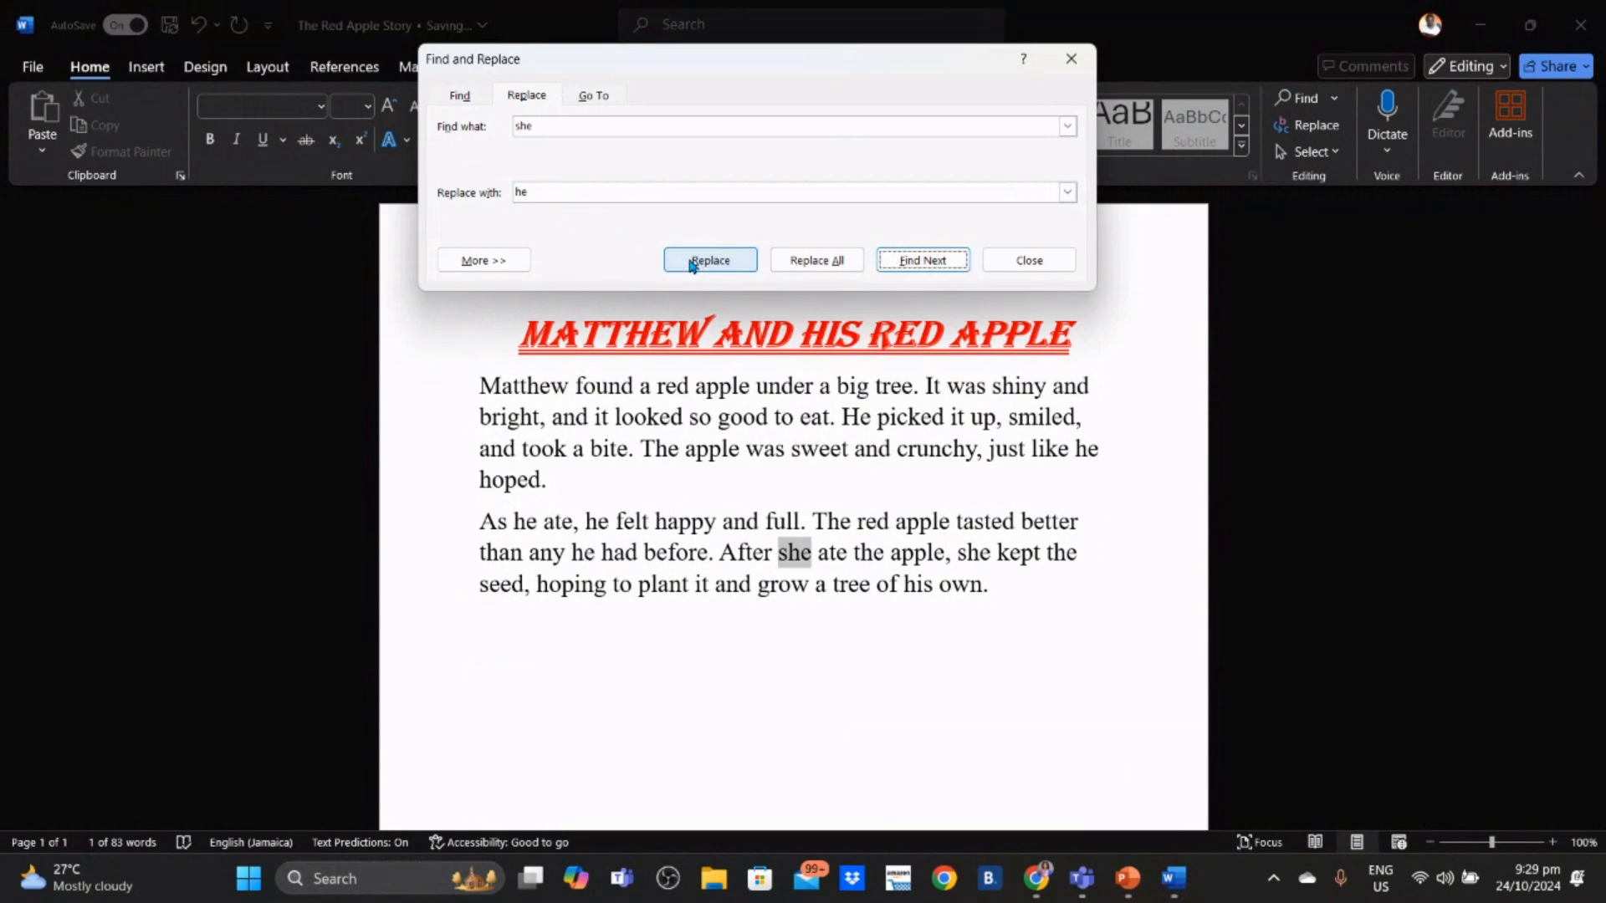
click(692, 260)
click(692, 261)
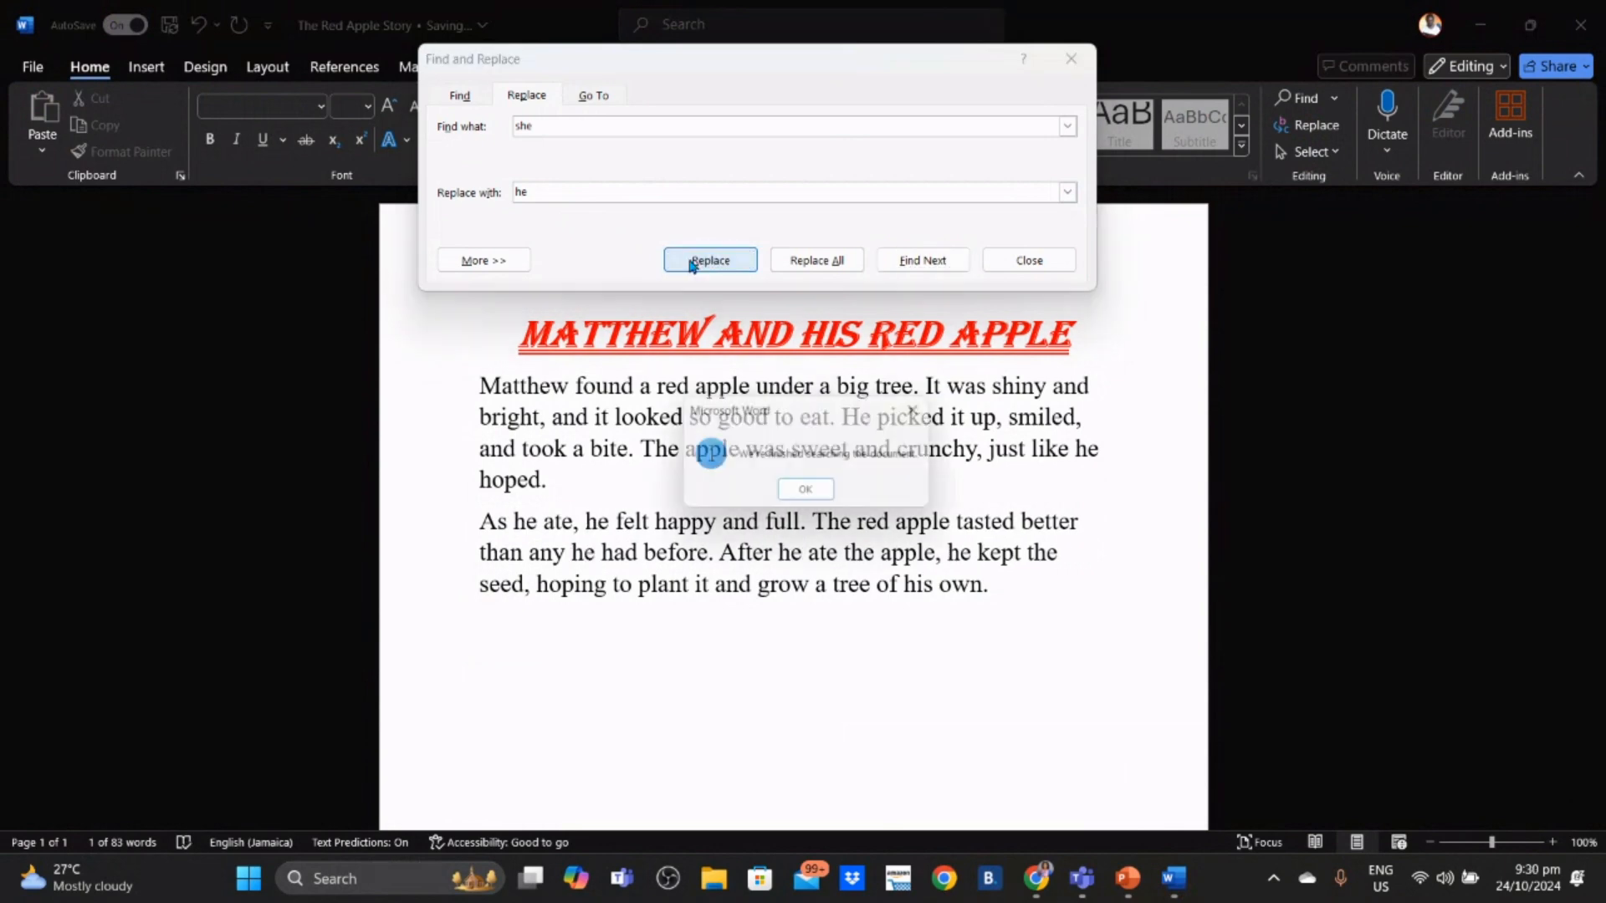
click(821, 494)
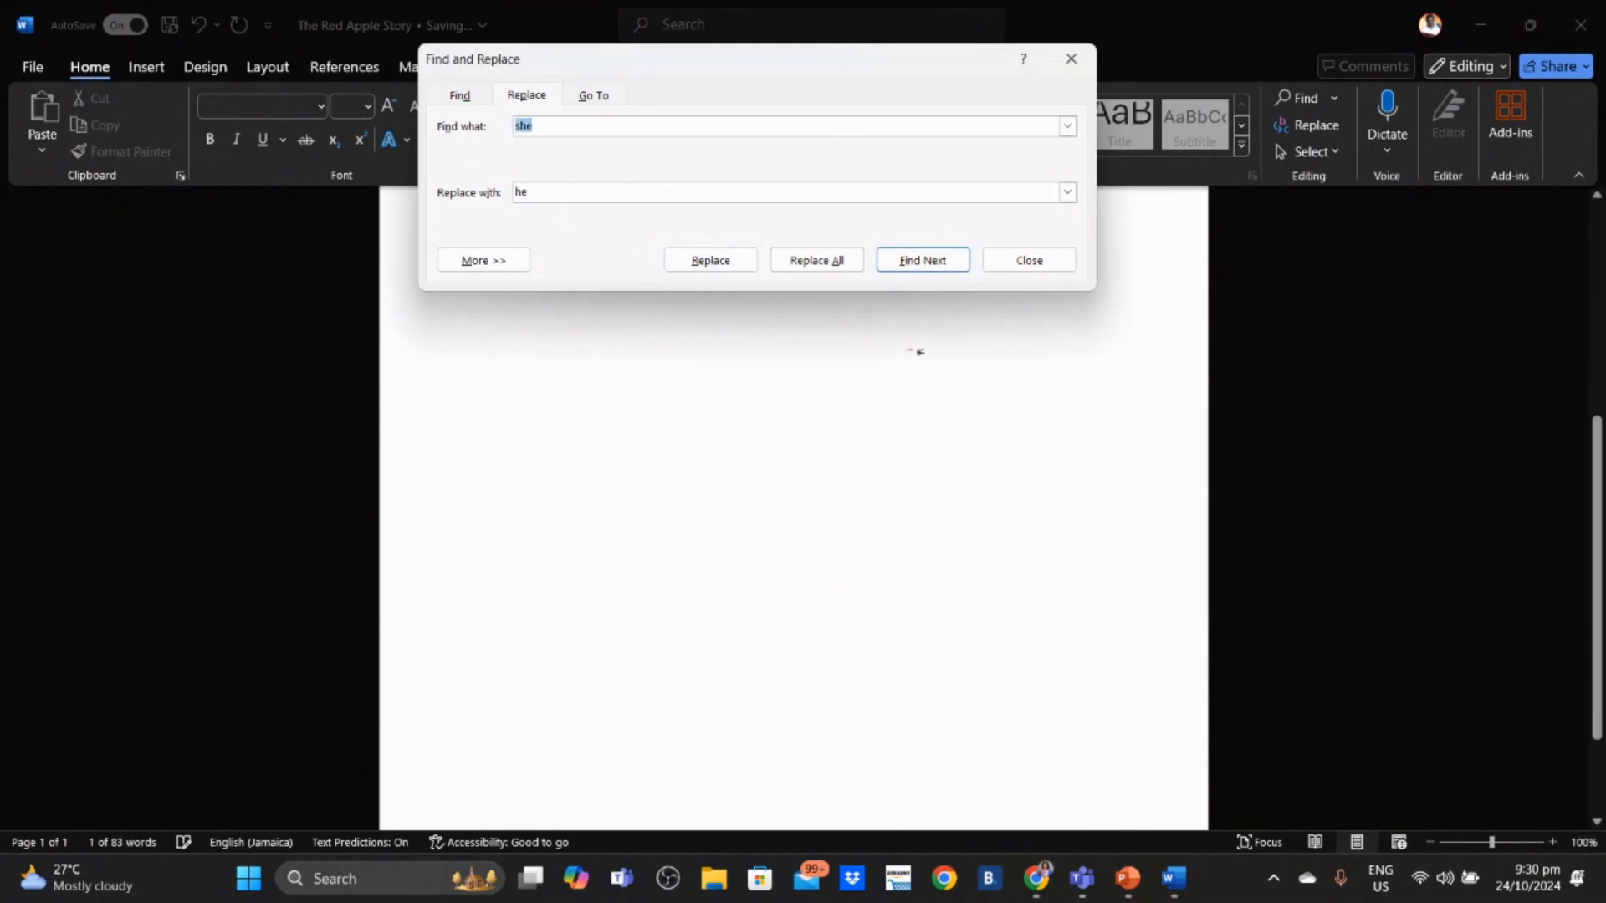
click(1028, 259)
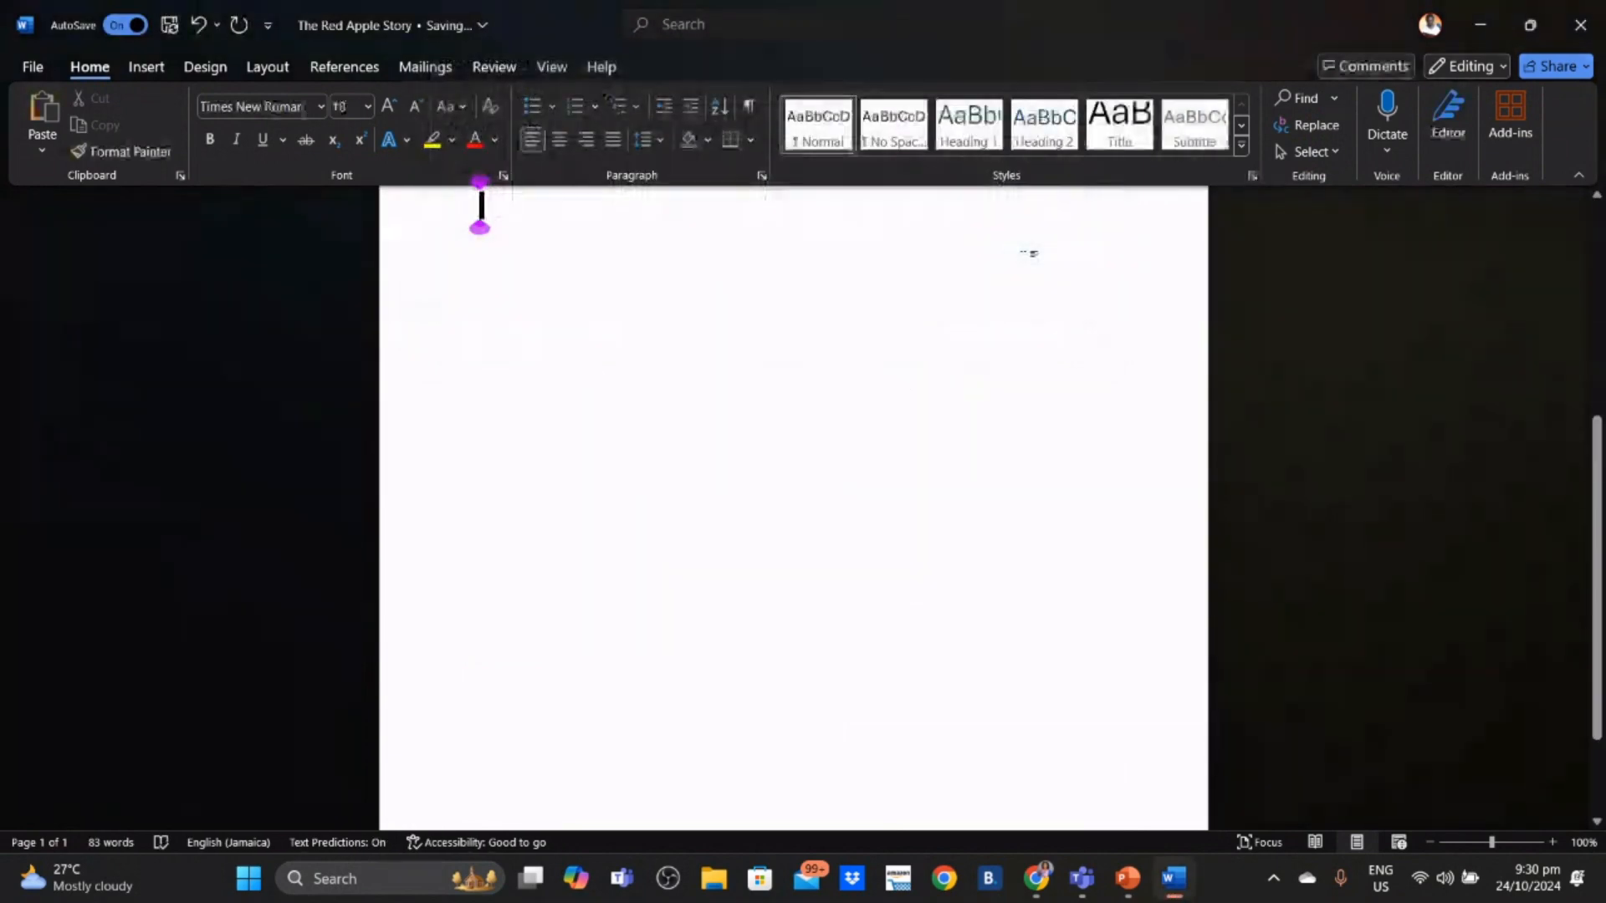
- Return to the top of the story, then switch to PowerPoint's 'Word Processing' deck at slide 18, 'Class Activity'
drag(1591, 423, 1597, 211)
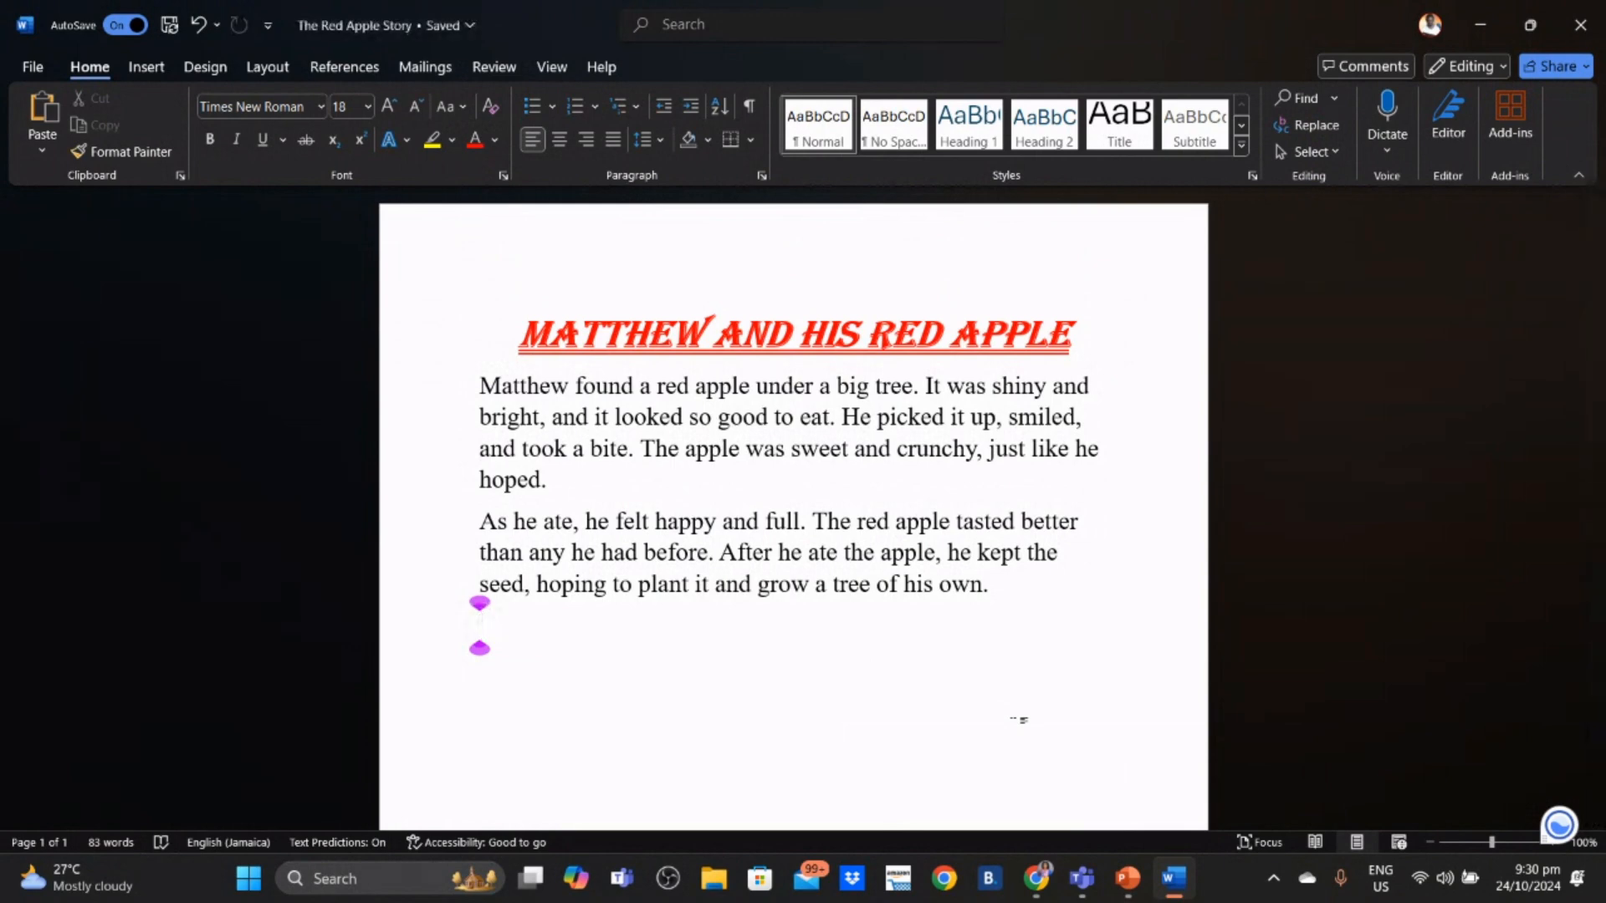
mouse_move(1147, 899)
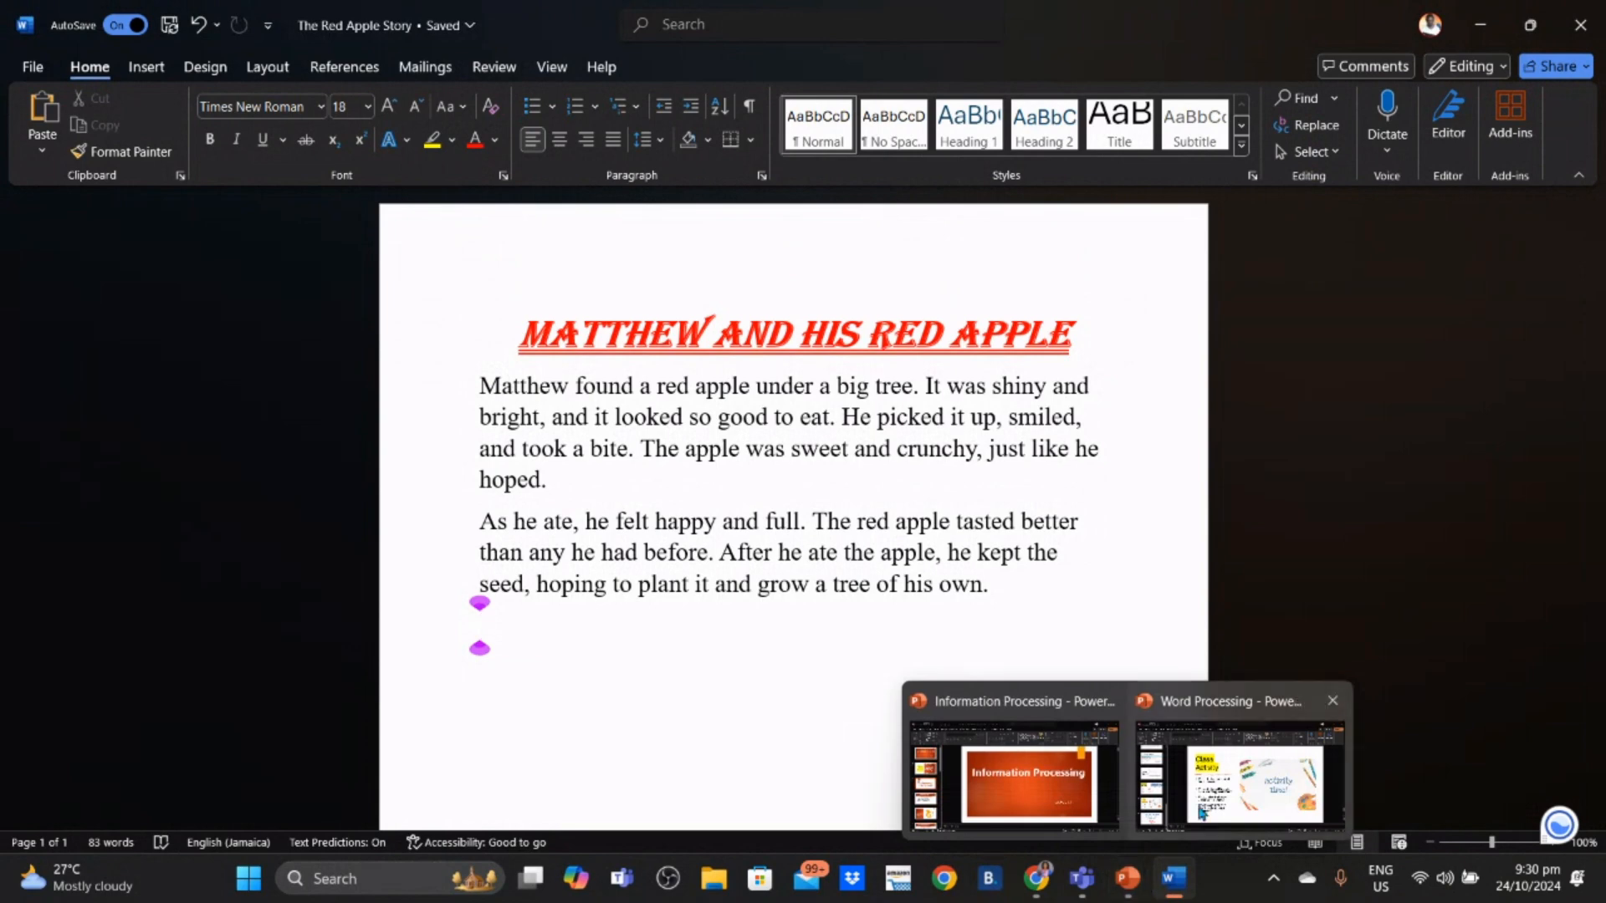
click(1239, 769)
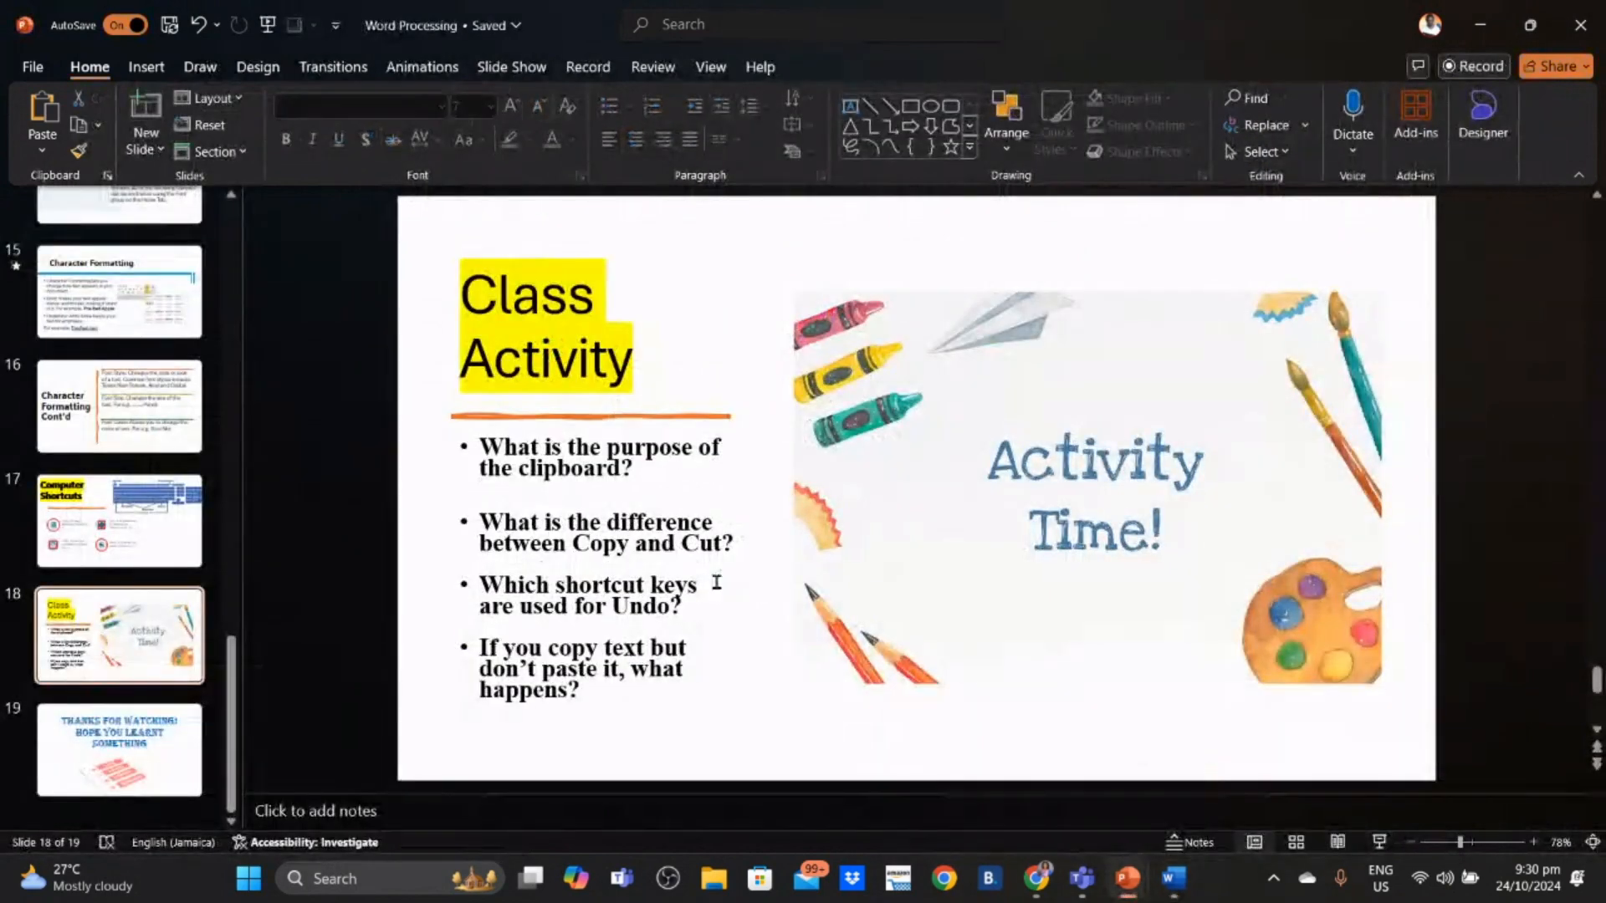